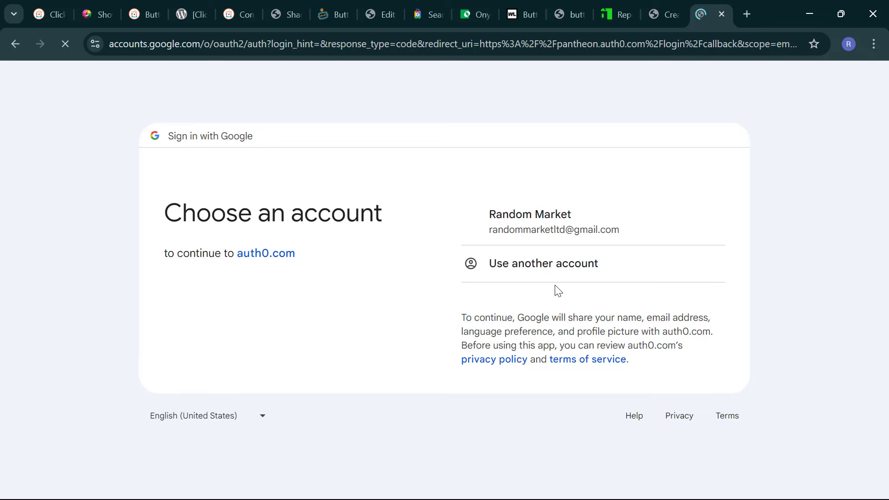
# Sign in with the existing Google account and start creating a new WordPress site in the Personal Workspace.
pyautogui.click(540, 214)
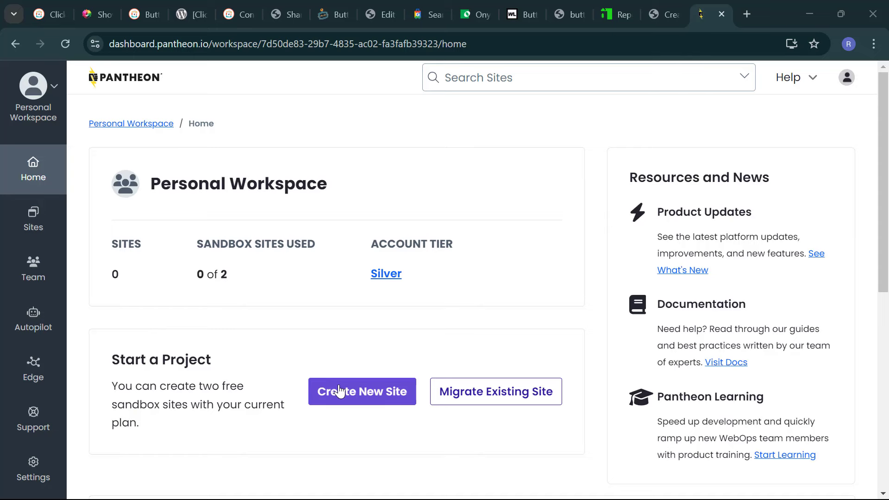
pyautogui.click(339, 391)
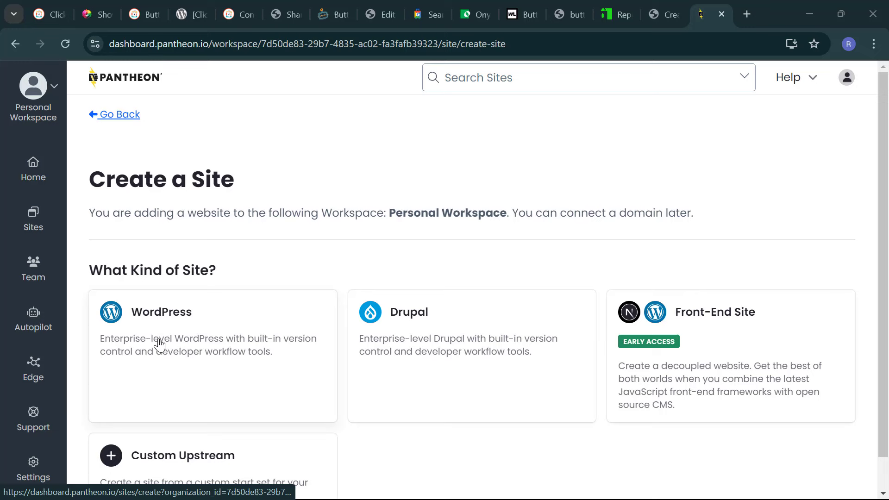
pyautogui.click(173, 343)
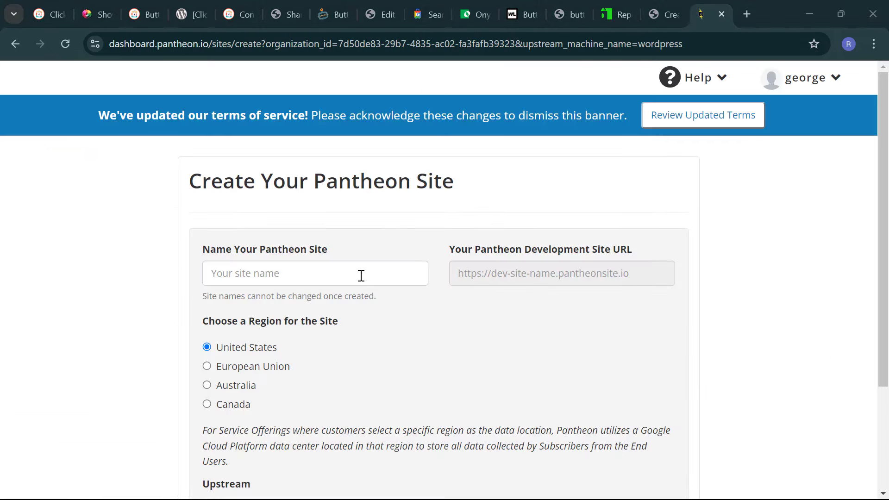
# Name the Pantheon site Klipza, keep the United States region, and continue to deploy WordPress.
pyautogui.click(360, 275)
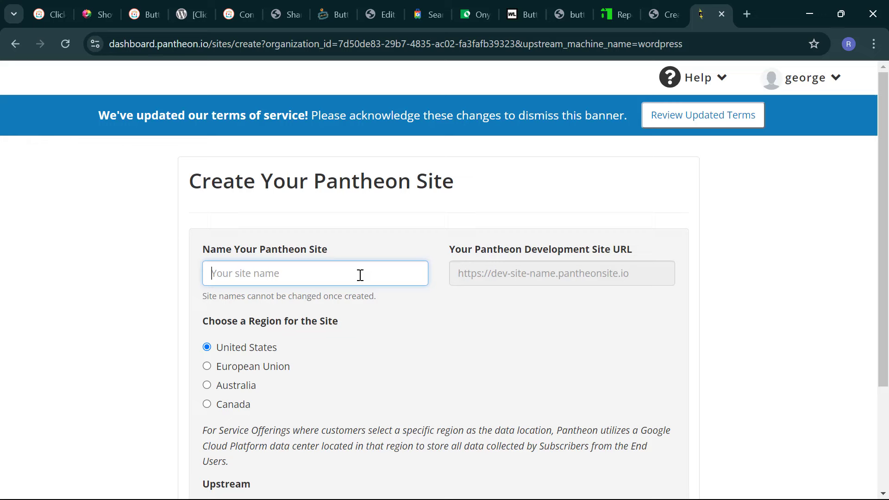
pyautogui.write('Klip')
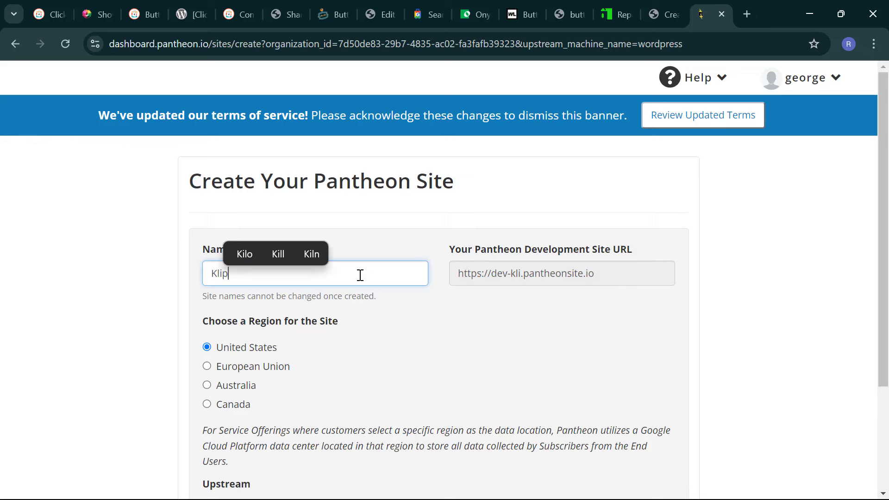
pyautogui.write('za')
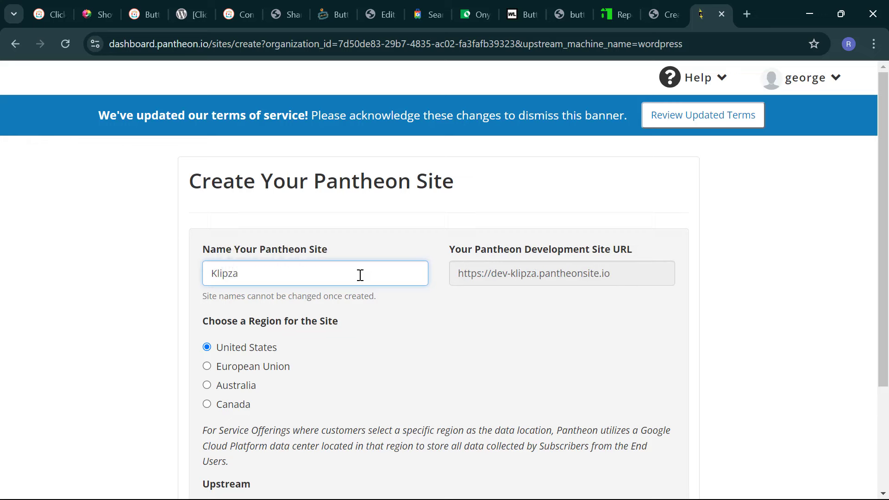
pyautogui.scroll(-3, 327, 289)
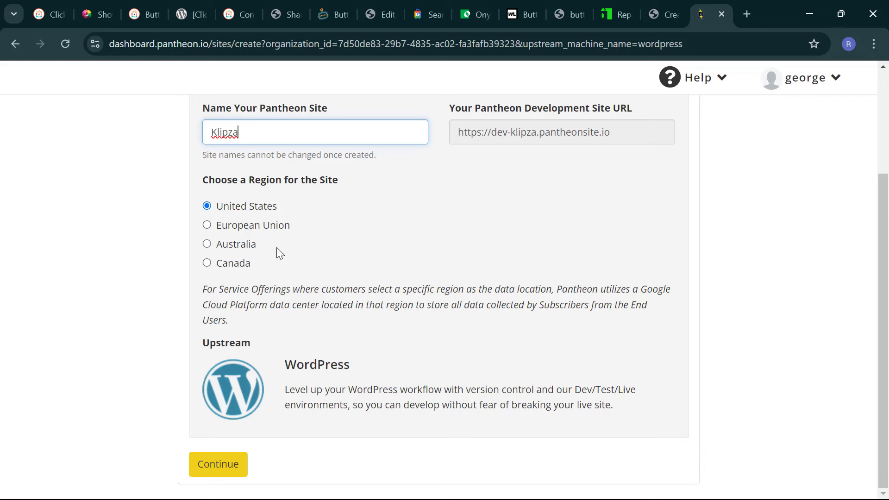
pyautogui.click(243, 465)
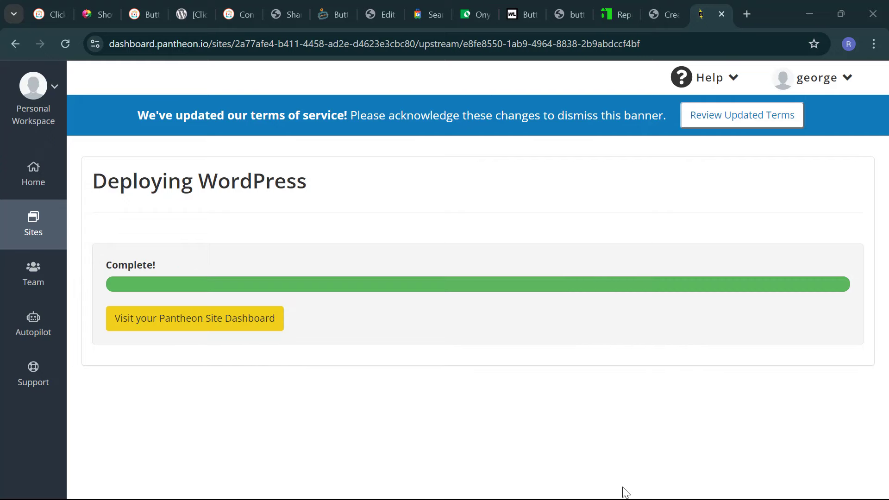
# Open the Klipza site's admin from its Pantheon dashboard and accept English (United States) as the installation language.
pyautogui.click(228, 327)
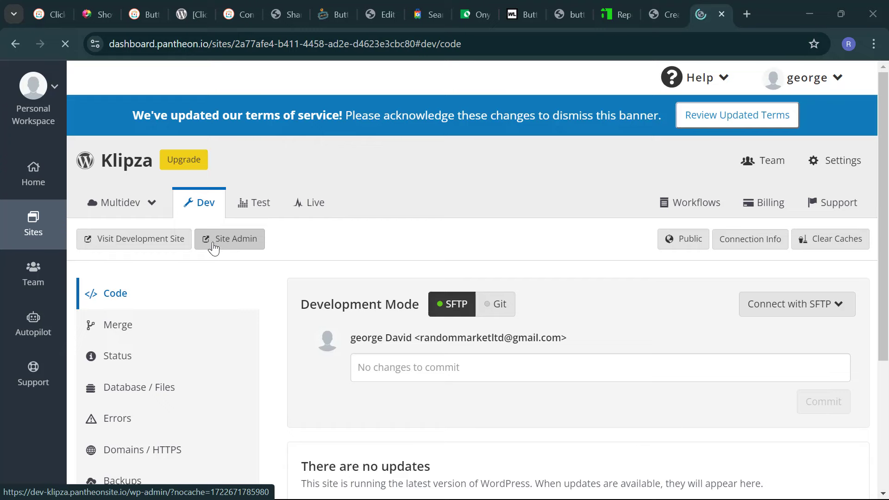
pyautogui.click(235, 240)
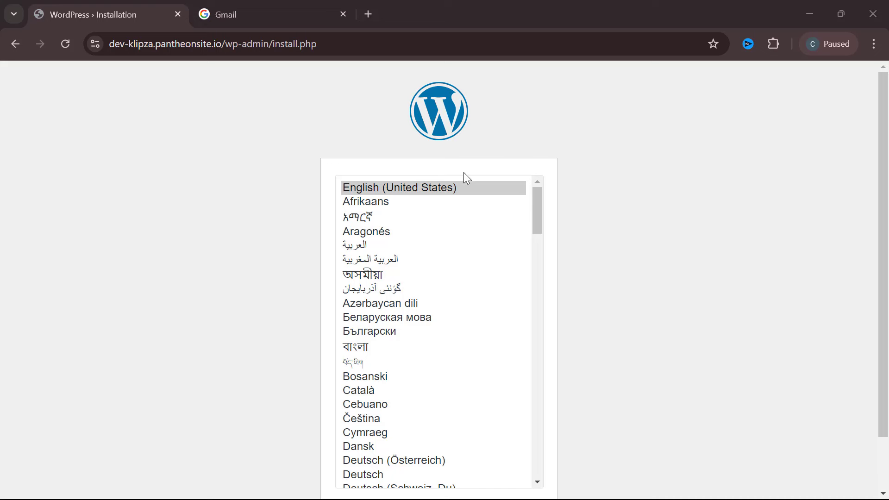
pyautogui.scroll(-2, 603, 163)
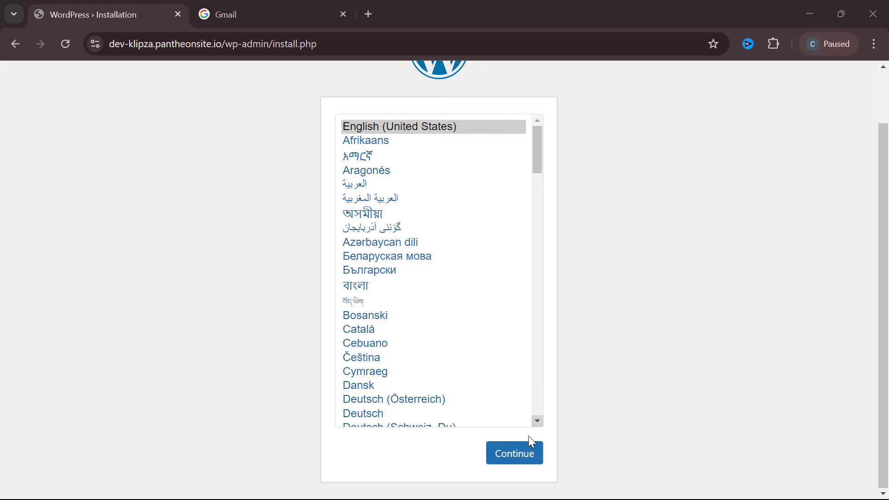
pyautogui.click(519, 454)
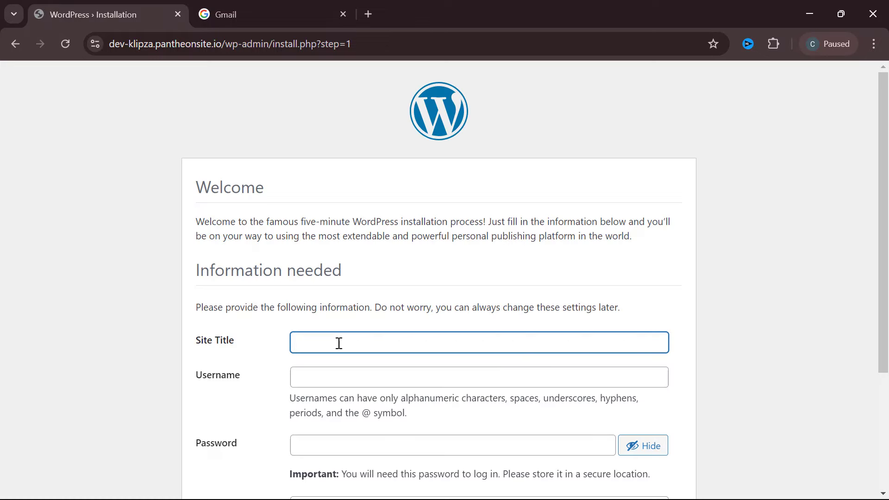
# Install WordPress with the site title Best Fashion Center, the username Klipza, an account password and the contact e-mail.
pyautogui.scroll(-2, 328, 375)
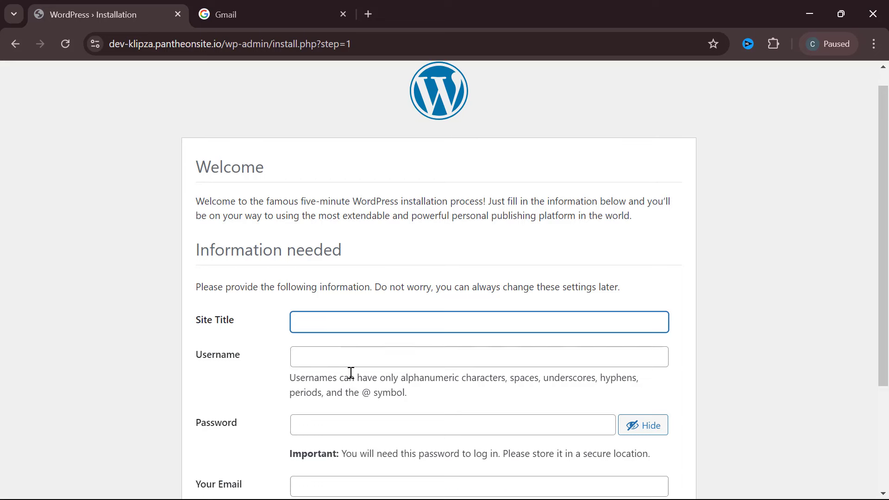
pyautogui.scroll(-2, 389, 368)
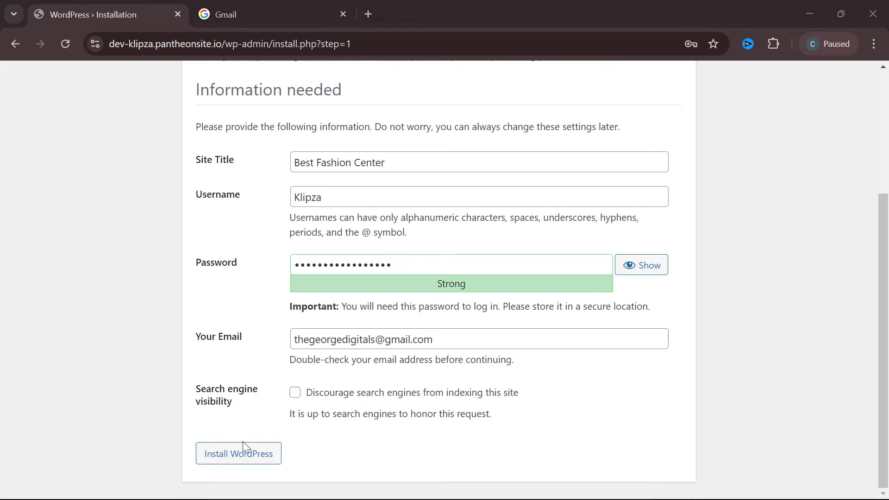
pyautogui.click(238, 455)
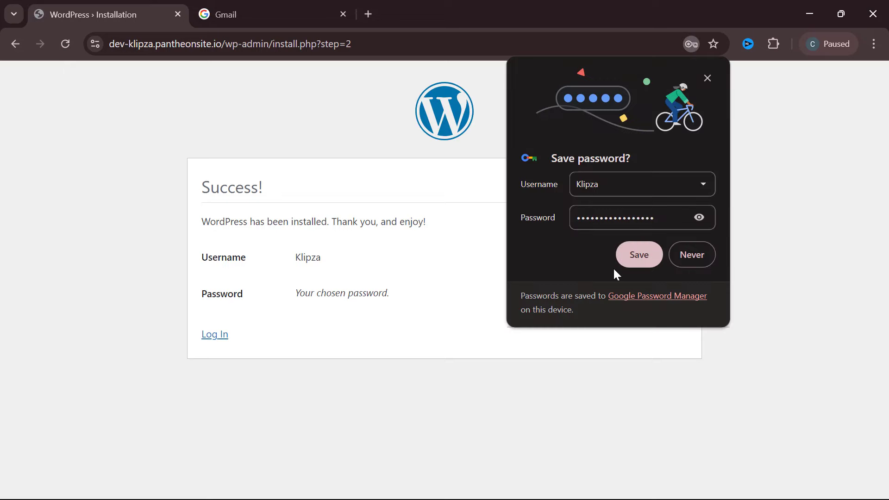
# Save the account credentials in the browser and proceed to log in to the new WordPress site.
pyautogui.click(646, 253)
pyautogui.click(209, 333)
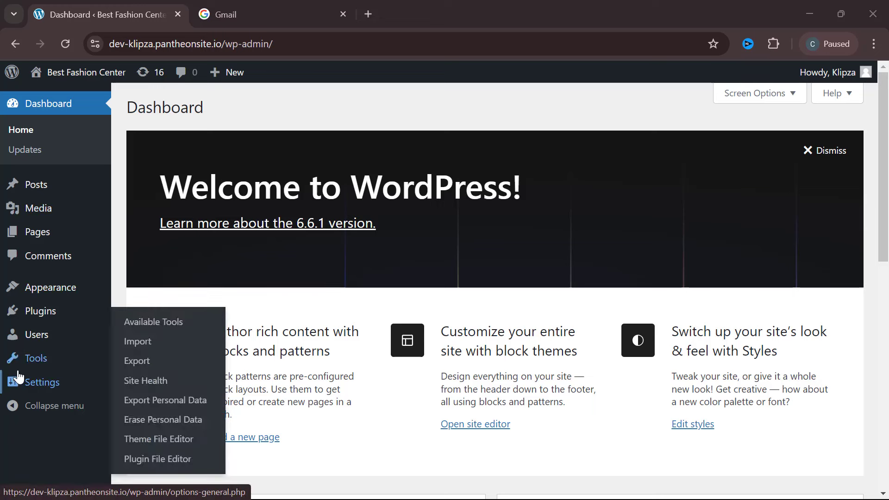
# Move the Site Health Status box to the top of the dashboard's second column, above Quick Draft.
pyautogui.moveTo(18, 376)
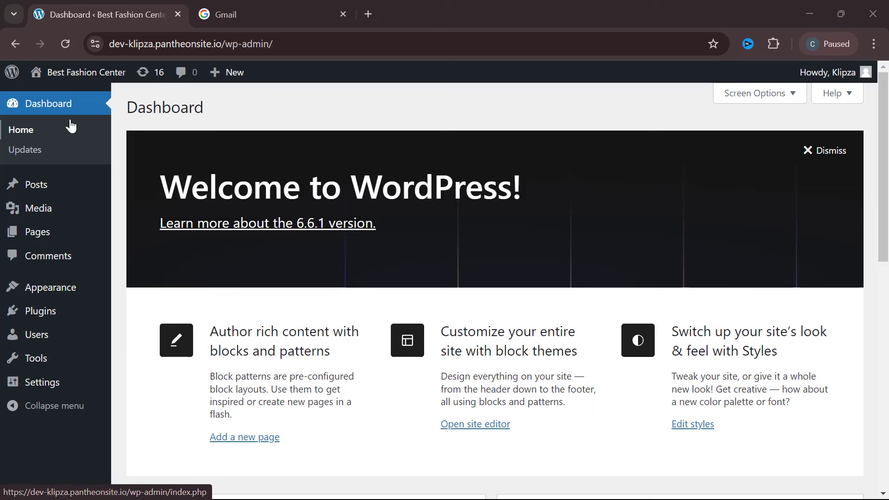
pyautogui.scroll(-10, 198, 334)
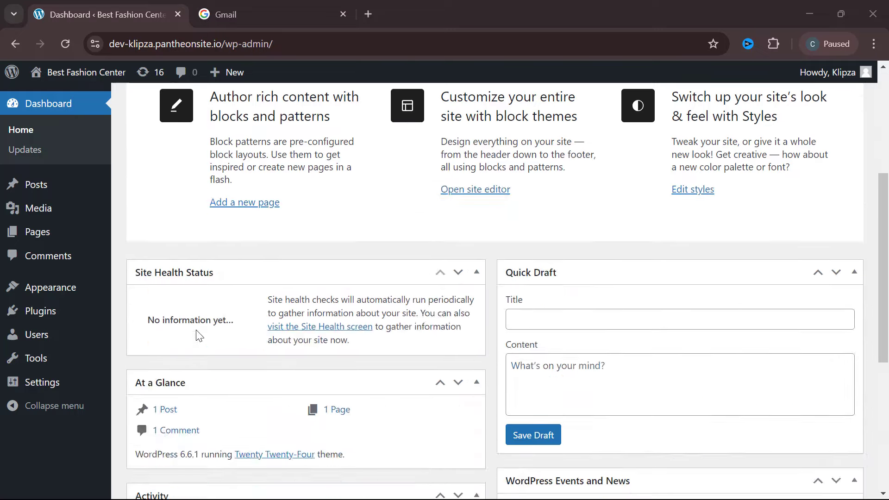
pyautogui.scroll(10, 199, 333)
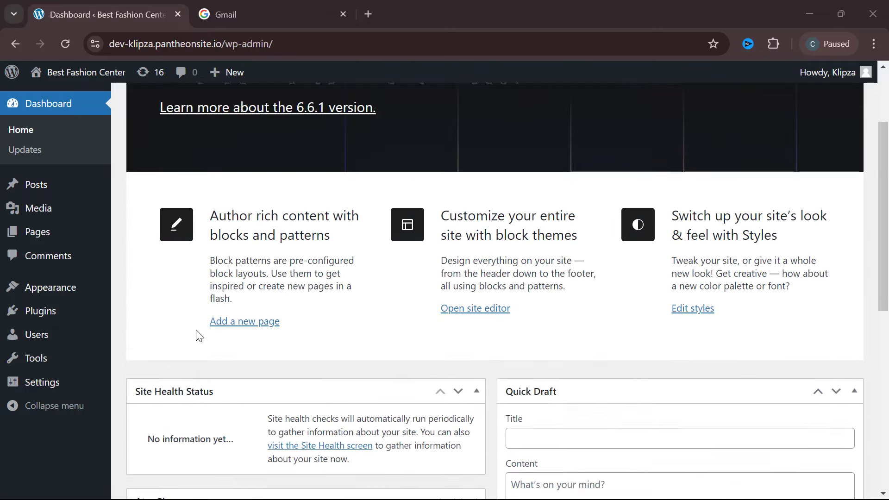
pyautogui.scroll(-3, 199, 335)
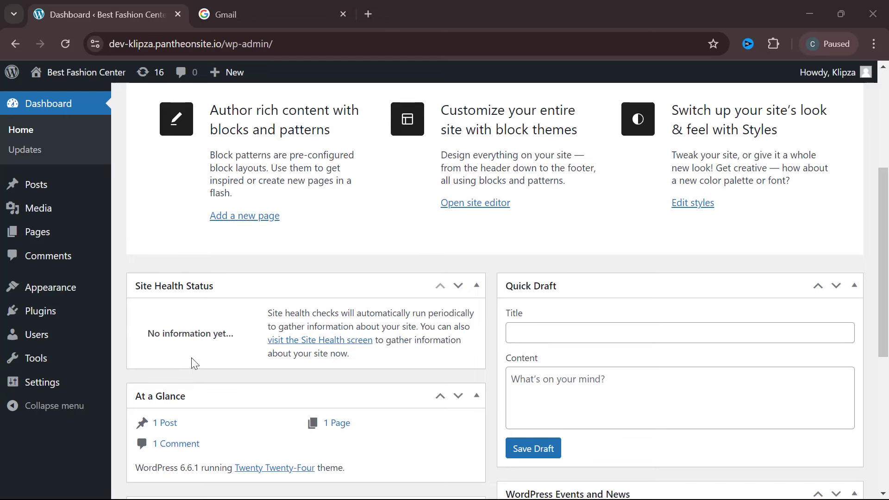
pyautogui.scroll(1, 195, 371)
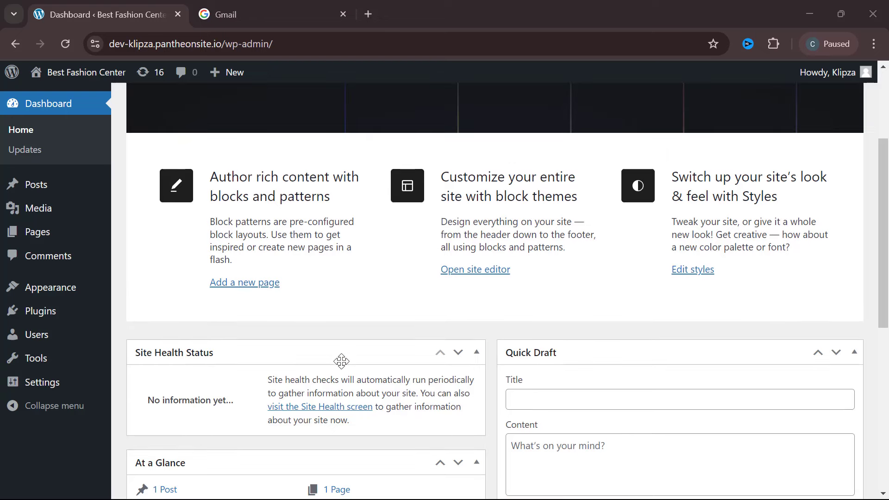
pyautogui.click(491, 357)
pyautogui.moveTo(491, 357)
pyautogui.mouseDown()
pyautogui.moveTo(532, 357)
pyautogui.moveTo(290, 369)
pyautogui.moveTo(697, 361)
pyautogui.moveTo(682, 362)
pyautogui.mouseUp()
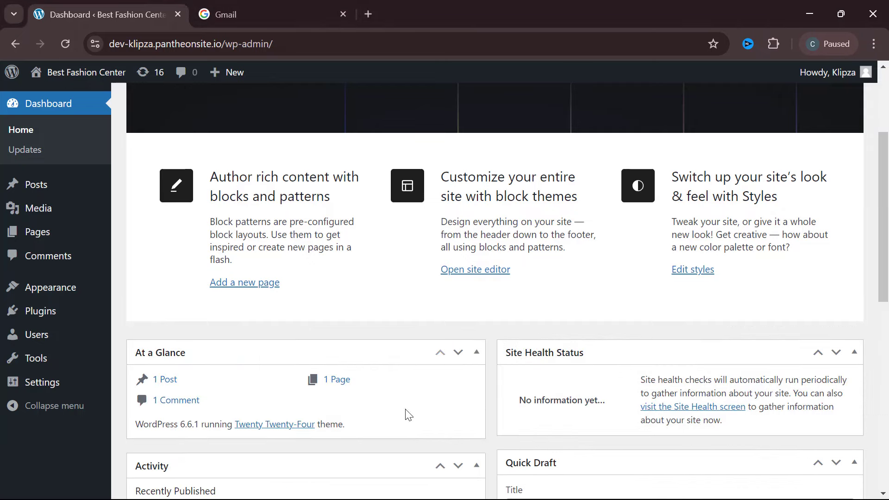
# Move the Quick Draft box to the dashboard's first column, directly below At a Glance, and review the layout.
pyautogui.scroll(-3, 405, 413)
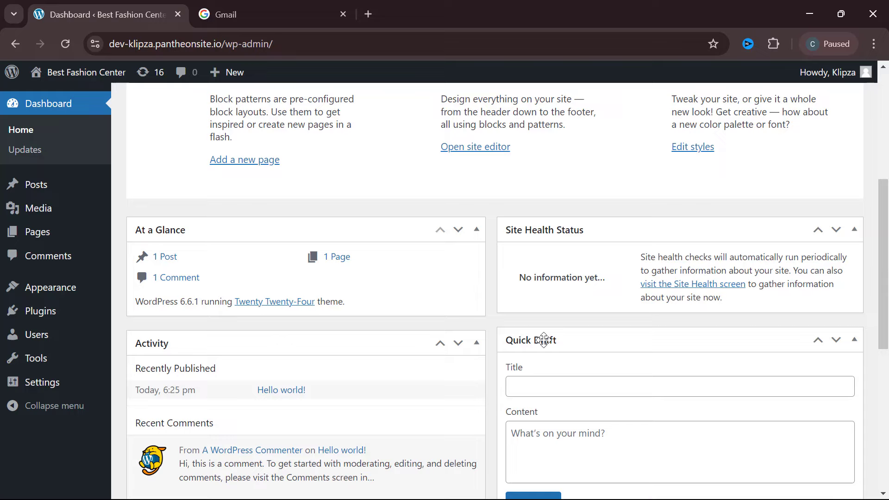
pyautogui.moveTo(544, 340); pyautogui.dragTo(291, 347)
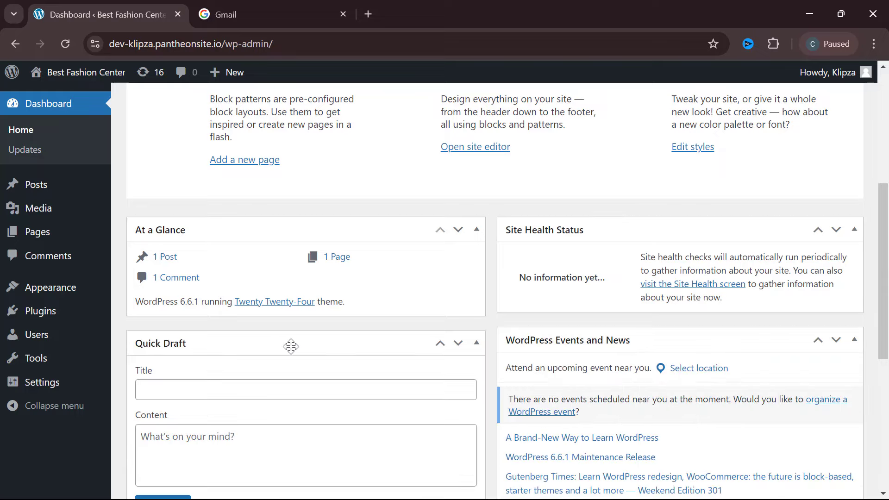
pyautogui.scroll(6, 548, 395)
pyautogui.scroll(-5, 737, 363)
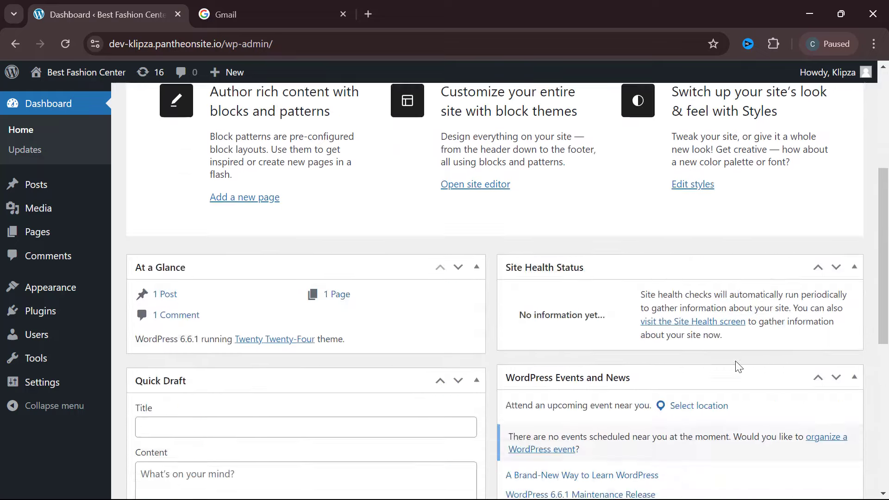
pyautogui.scroll(-6, 736, 362)
pyautogui.scroll(5, 723, 369)
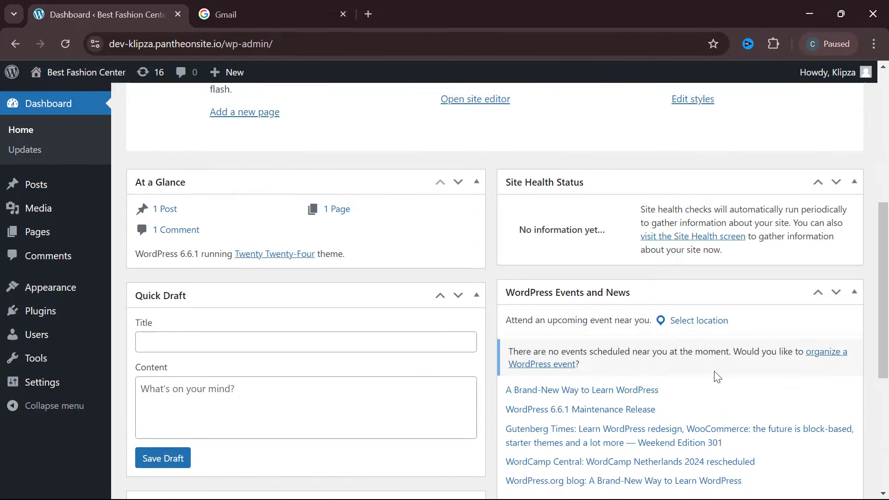
pyautogui.scroll(4, 718, 377)
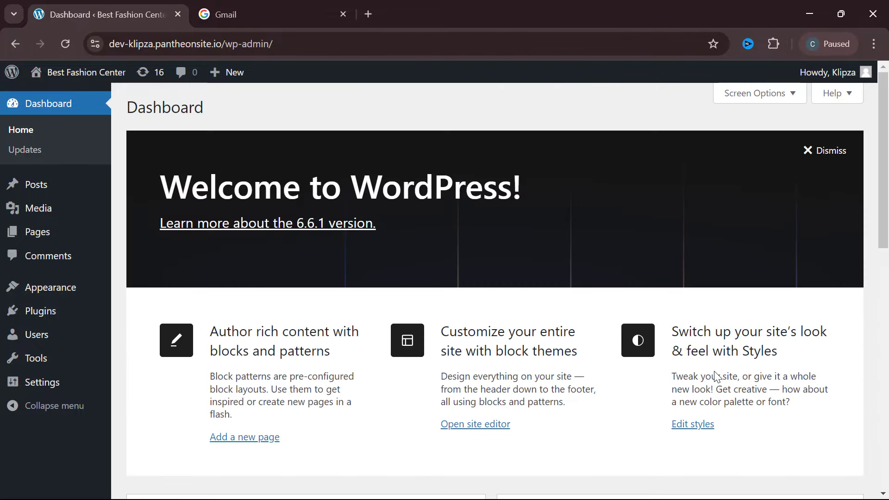
# Hide the Site Health Status, At a Glance, Activity, Quick Draft, WordPress Events and News, and Welcome boxes on the dashboard.
pyautogui.click(764, 94)
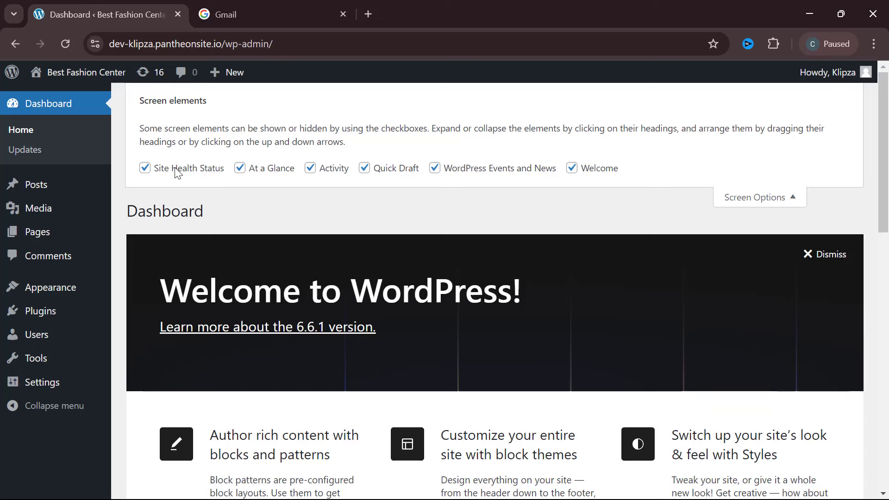
pyautogui.click(176, 172)
pyautogui.moveTo(298, 179); pyautogui.dragTo(281, 173)
pyautogui.doubleClick(346, 172)
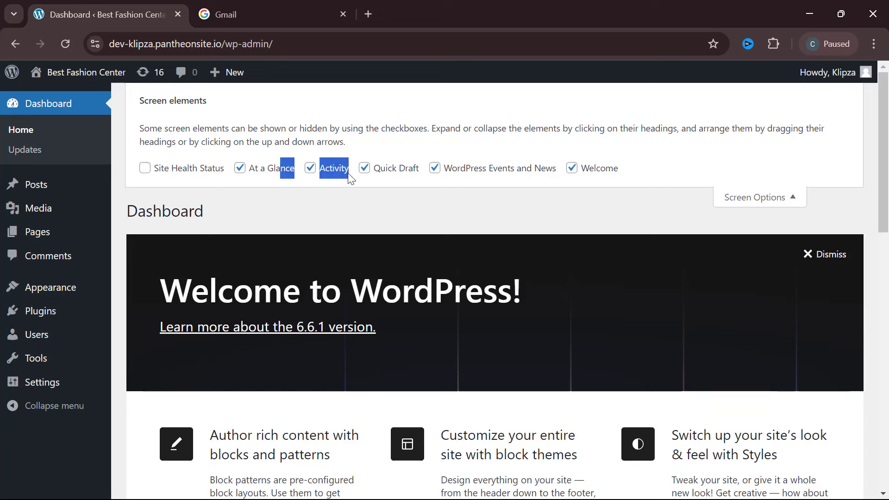
pyautogui.click(348, 173)
pyautogui.click(396, 172)
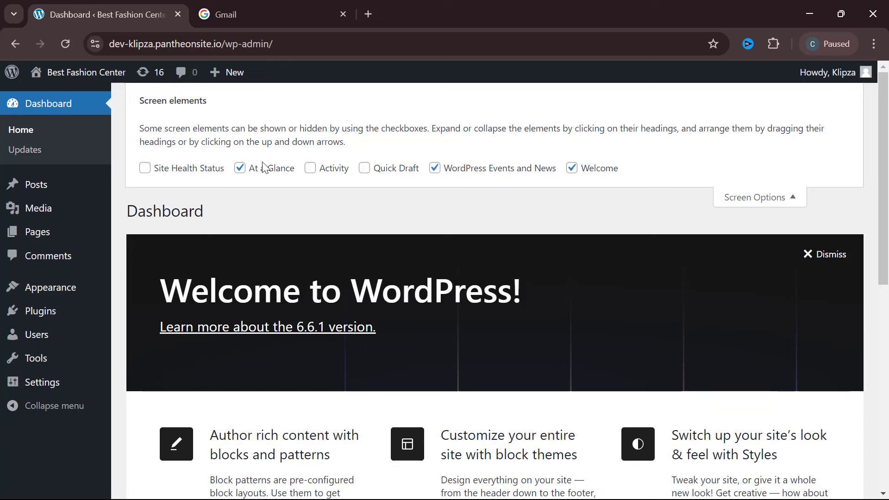
pyautogui.click(265, 171)
pyautogui.click(404, 172)
pyautogui.click(484, 174)
pyautogui.click(602, 174)
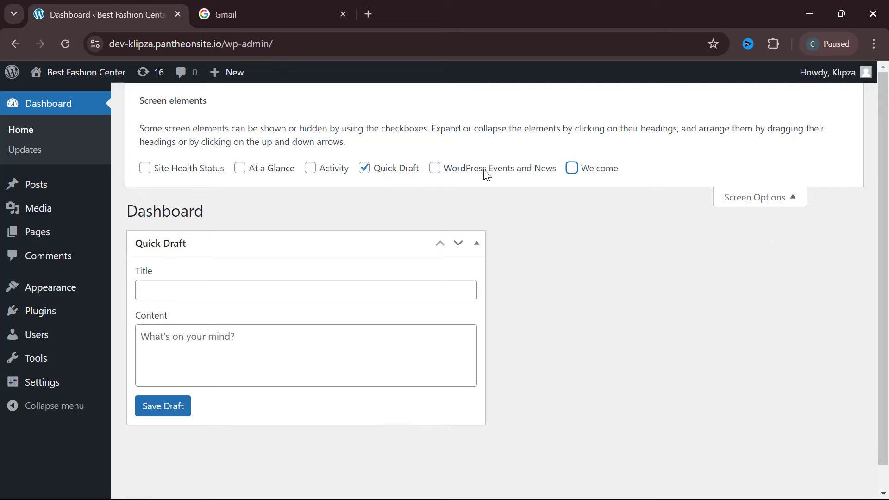
pyautogui.click(408, 174)
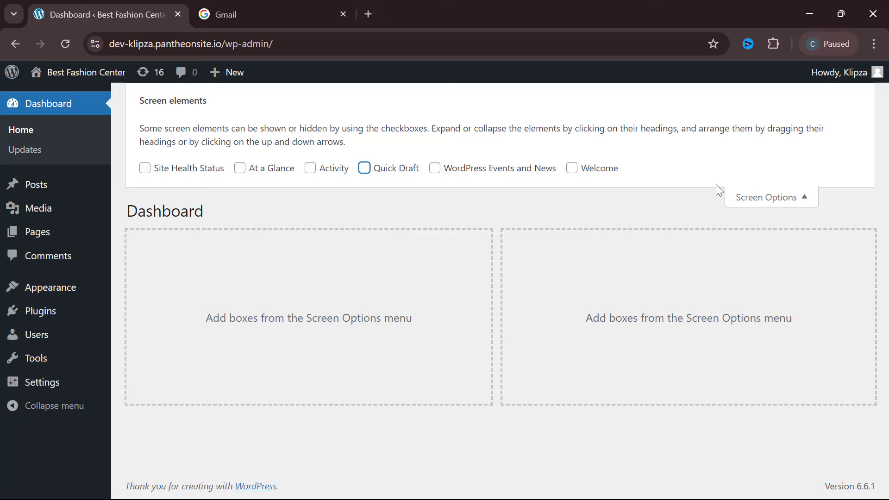
pyautogui.click(740, 195)
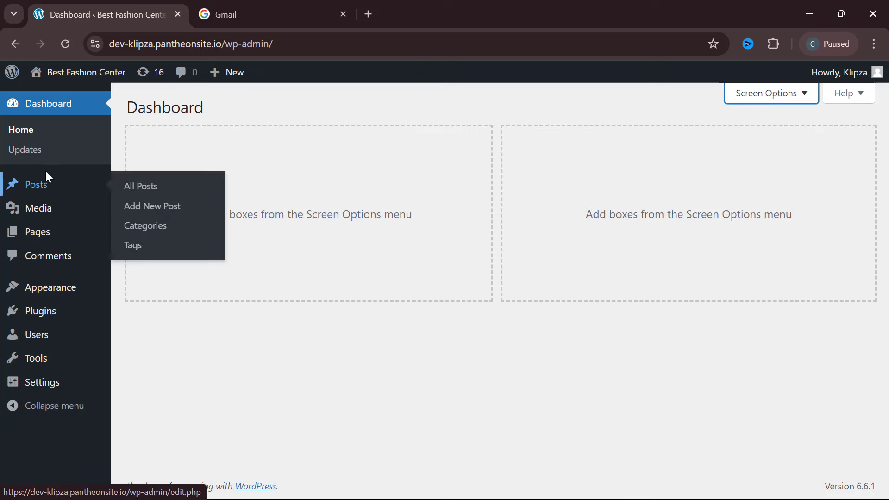
# Go to the WordPress updates page, select all the listed plugins, Akismet and Hello Dolly, and update them.
pyautogui.click(36, 158)
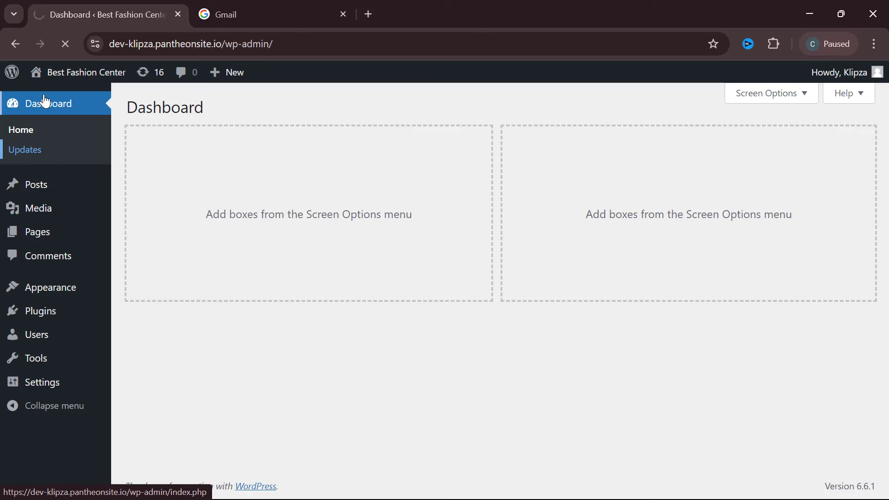
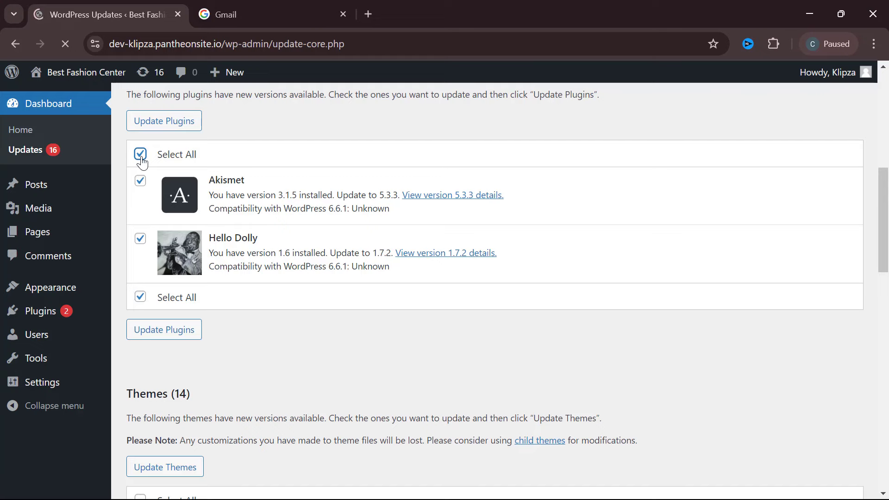
pyautogui.scroll(-2, 268, 381)
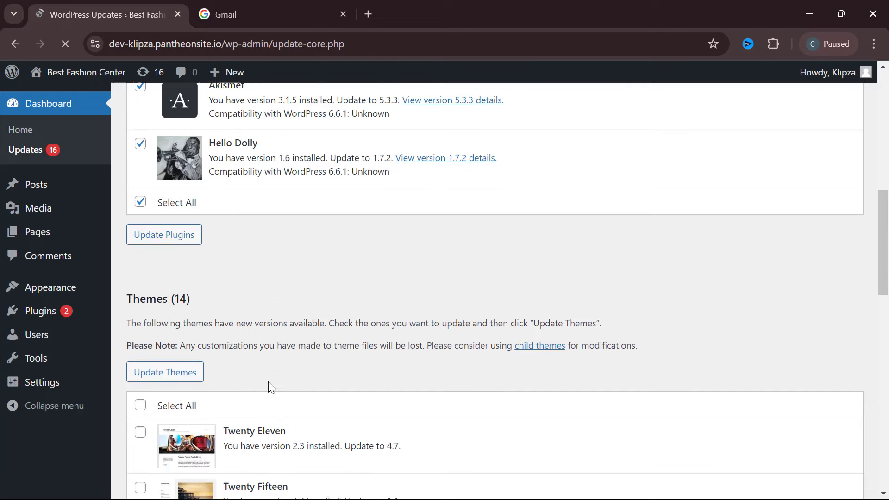
pyautogui.scroll(-2, 268, 382)
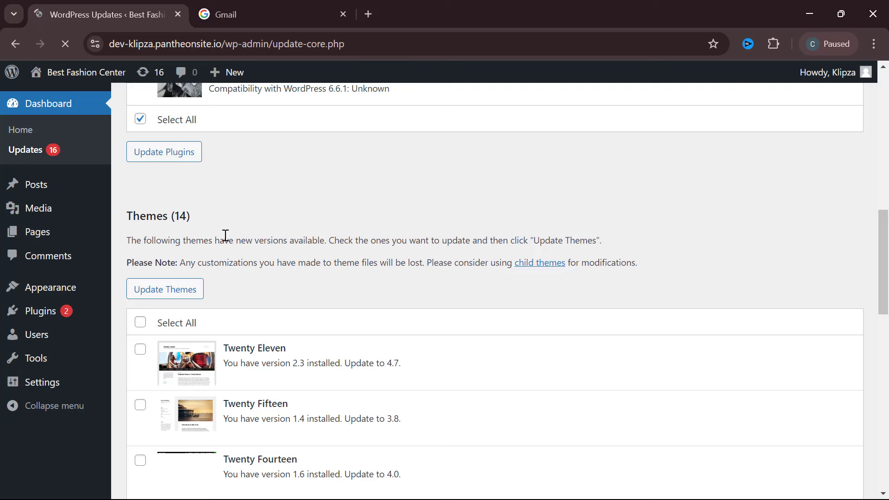
pyautogui.scroll(-1, 226, 236)
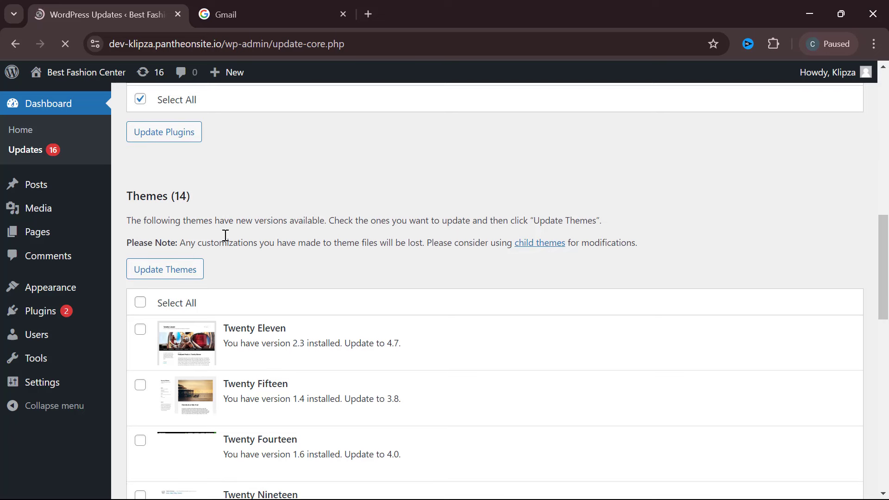
pyautogui.moveTo(133, 196); pyautogui.dragTo(192, 198)
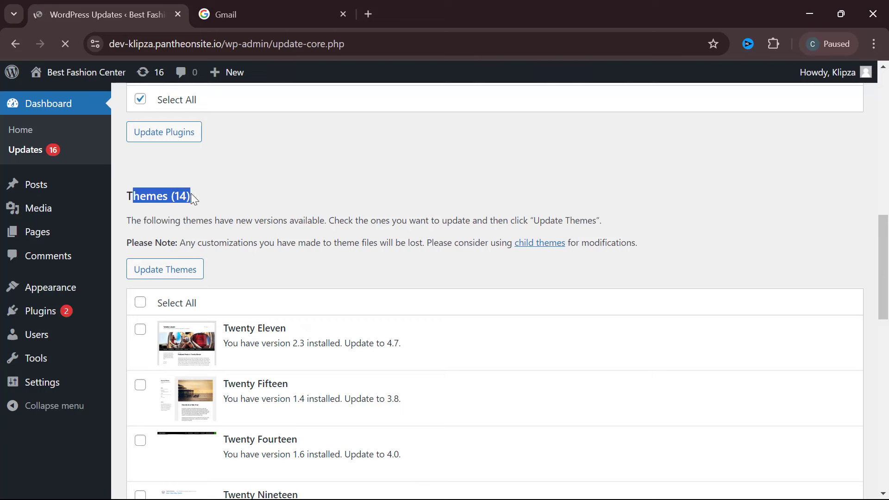
pyautogui.click(149, 198)
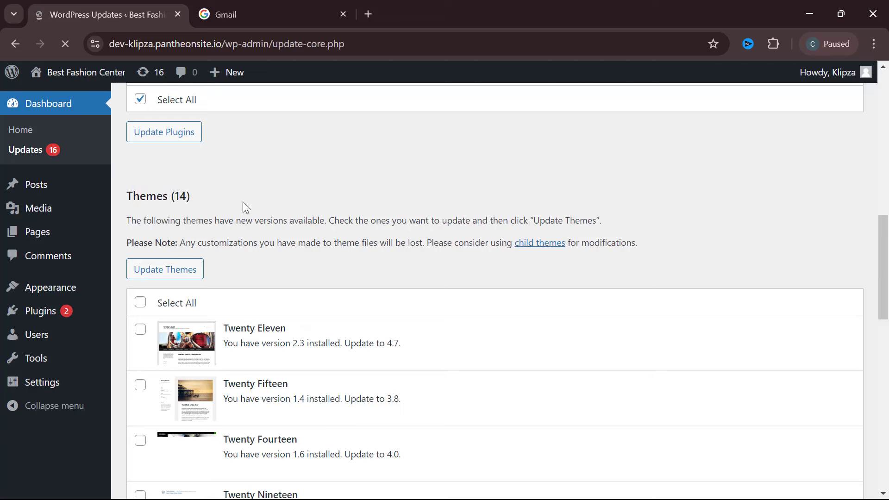
pyautogui.scroll(2, 243, 204)
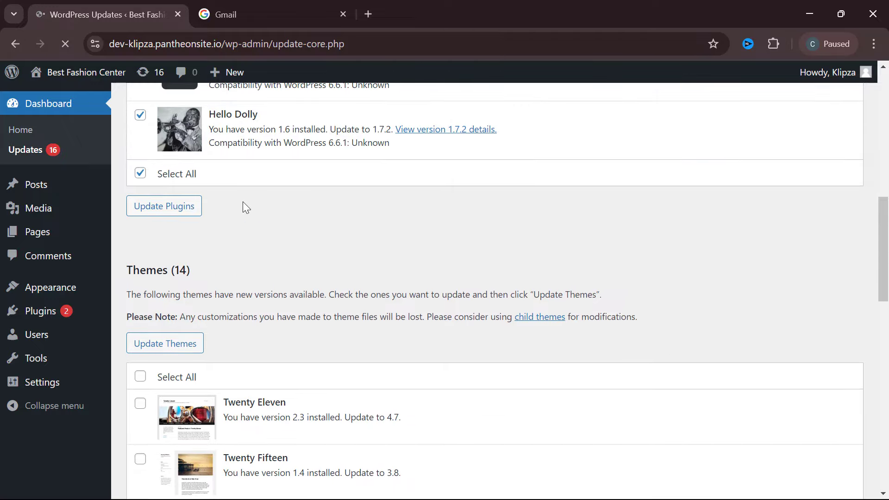
pyautogui.click(182, 210)
pyautogui.scroll(1, 194, 264)
pyautogui.scroll(1, 192, 237)
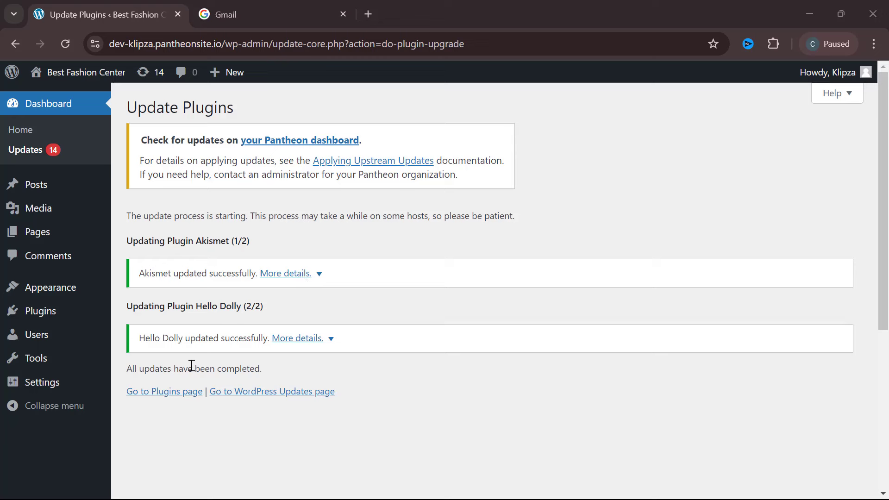
# Return to the WordPress updates page, select all the listed themes, and update them.
pyautogui.click(256, 394)
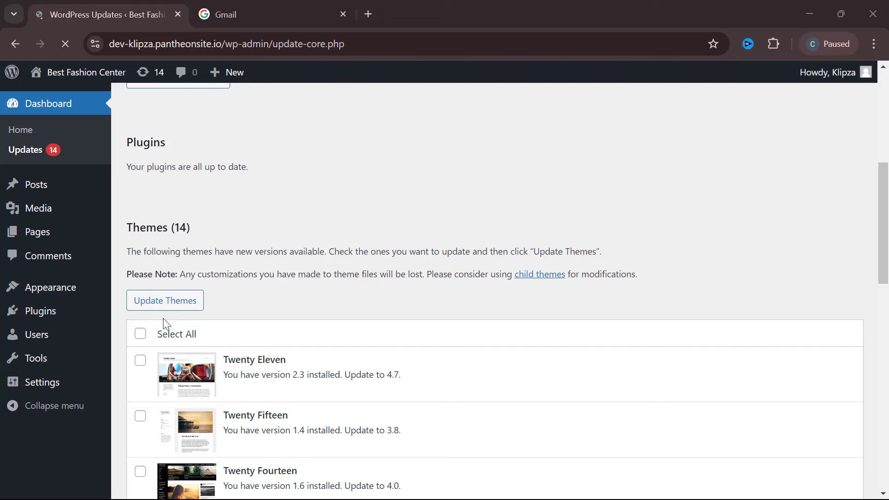
pyautogui.click(141, 334)
pyautogui.scroll(-2, 218, 331)
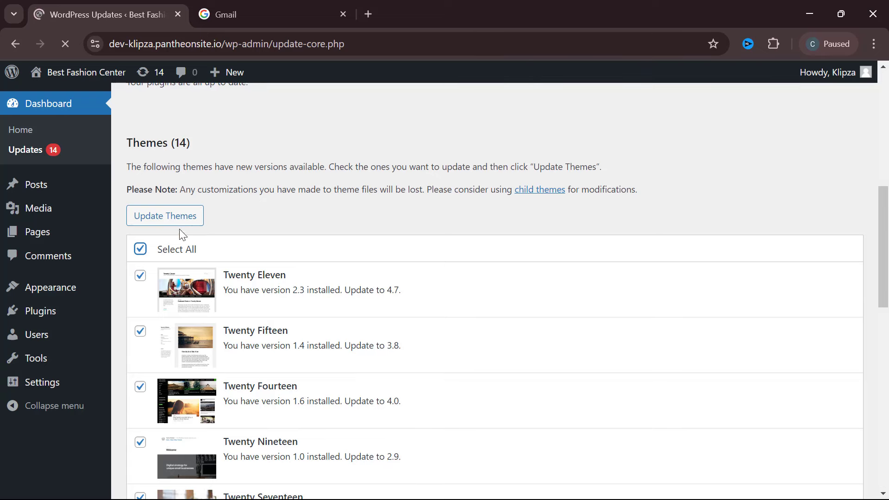
pyautogui.click(174, 226)
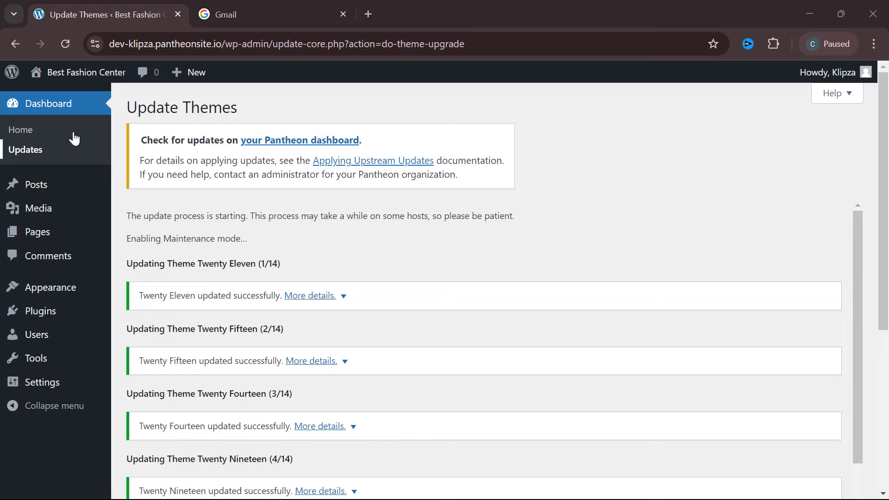
# Open the Best Fashion Center front page in a new browser tab, switch to it, and check its web address.
pyautogui.moveTo(72, 79)
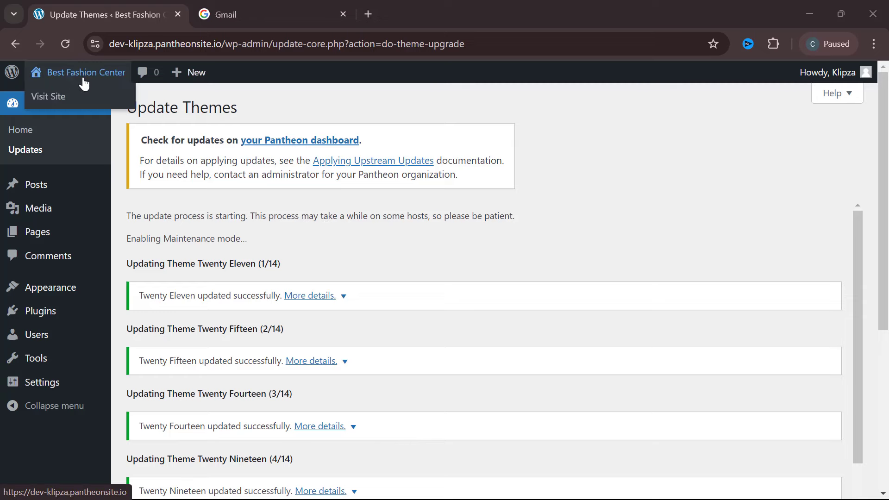
pyautogui.rightClick(53, 73)
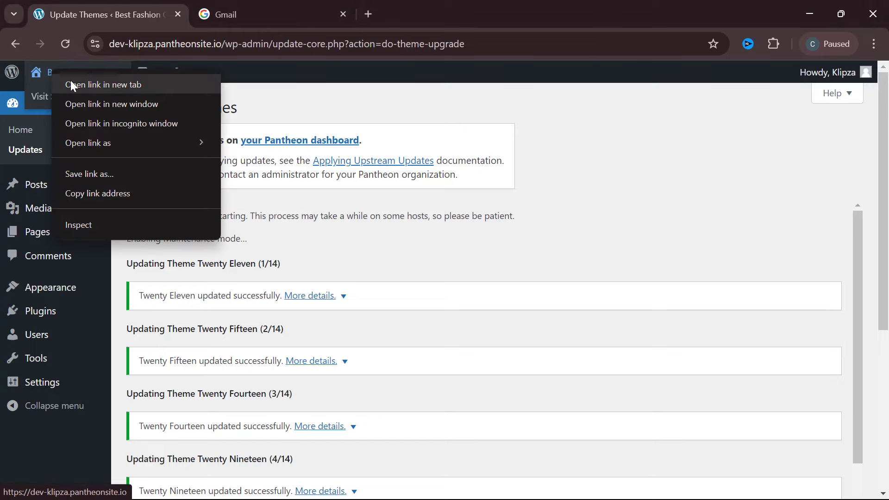
pyautogui.click(71, 83)
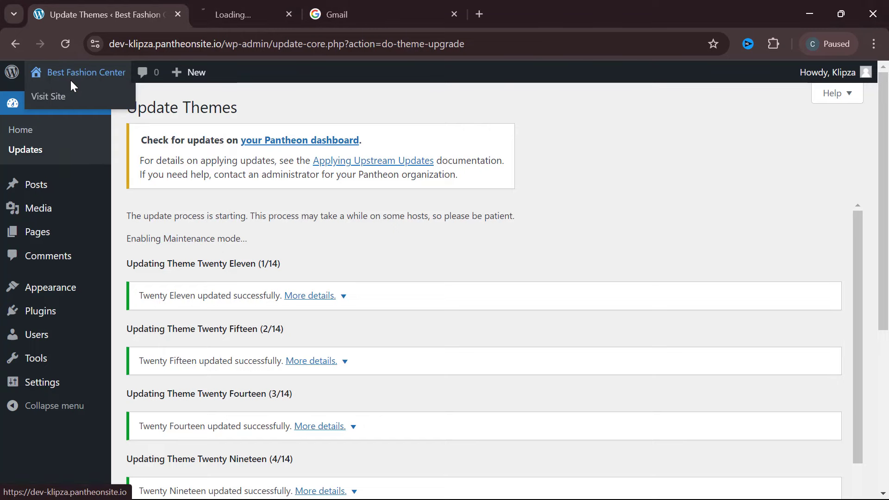
pyautogui.click(254, 6)
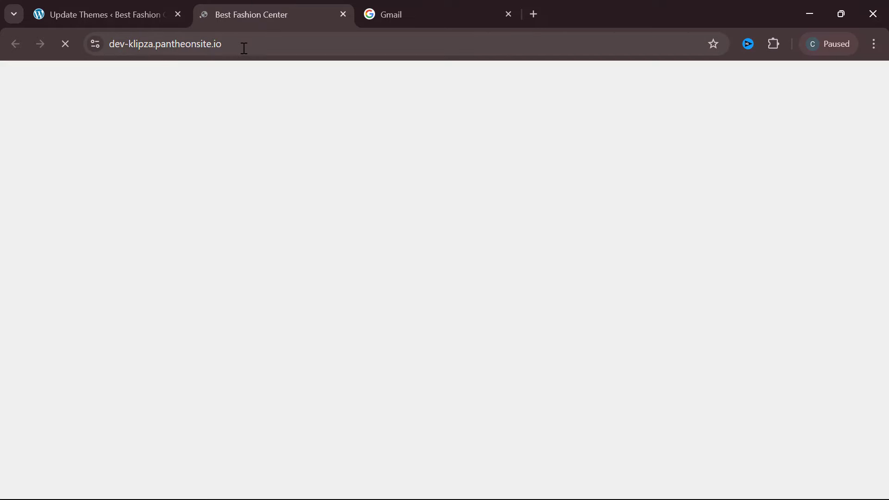
pyautogui.click(223, 46)
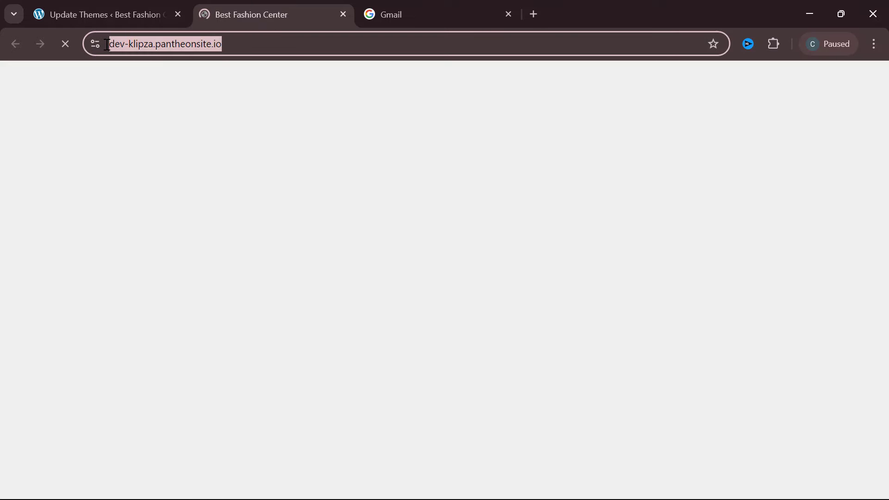
pyautogui.click(191, 98)
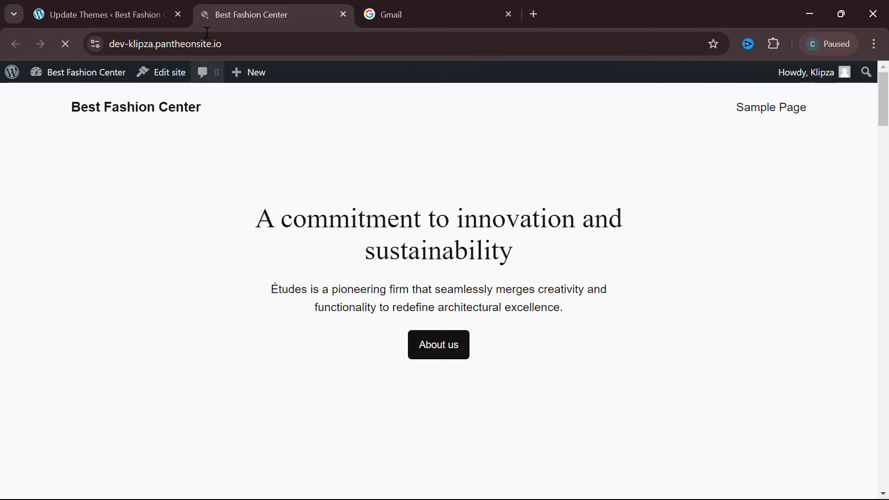
# Examine the default home page's layout and content from the hero section through the blog post listing.
pyautogui.scroll(-2, 229, 220)
pyautogui.scroll(-1, 228, 220)
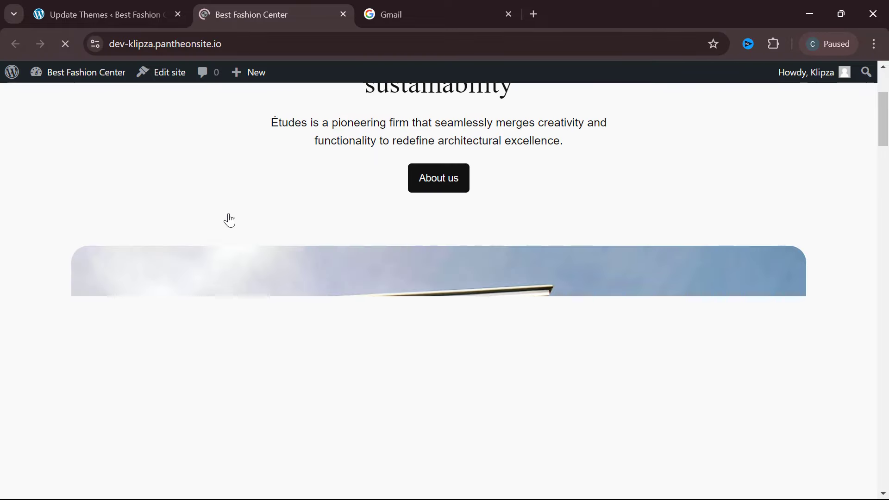
pyautogui.scroll(4, 229, 220)
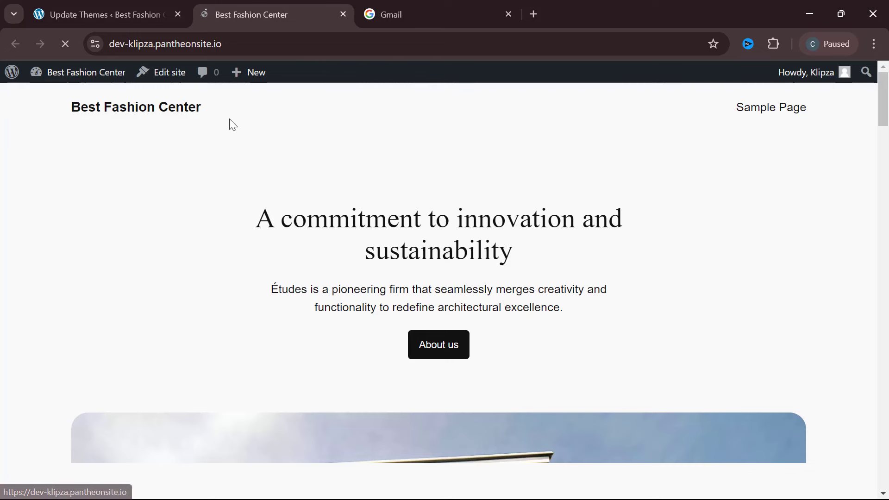
pyautogui.scroll(-3, 645, 325)
pyautogui.scroll(-20, 647, 325)
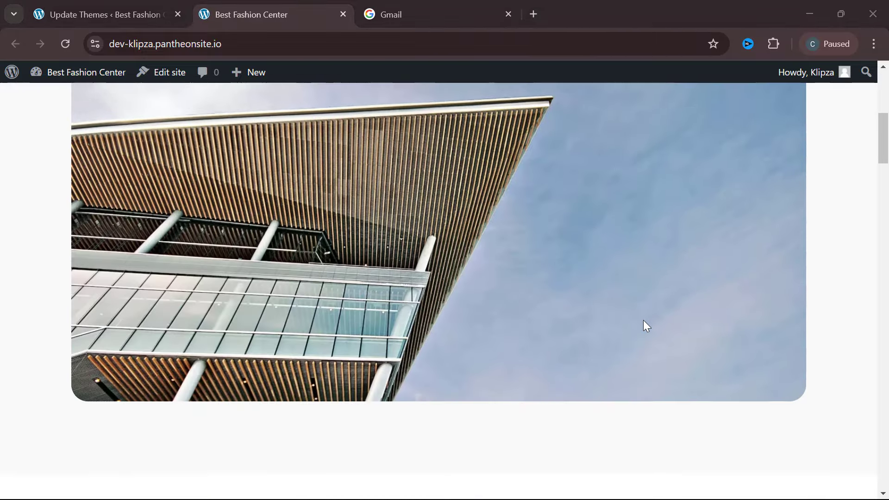
pyautogui.scroll(-13, 647, 326)
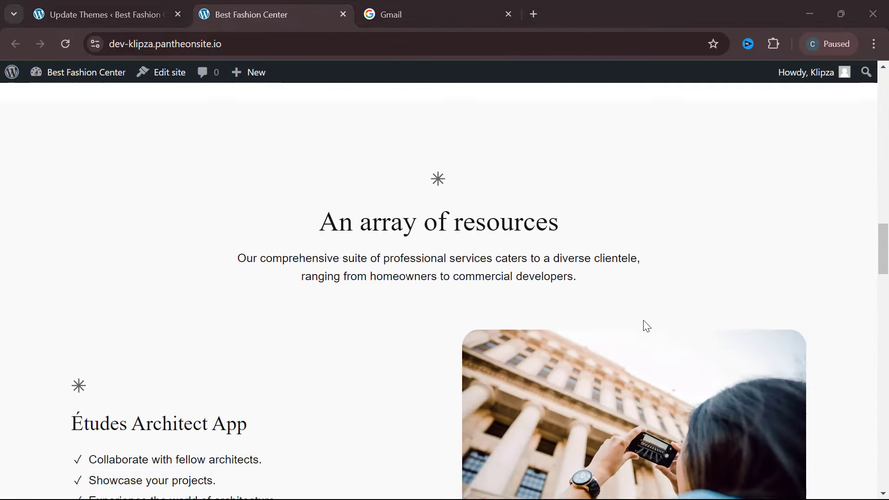
pyautogui.scroll(1, 647, 326)
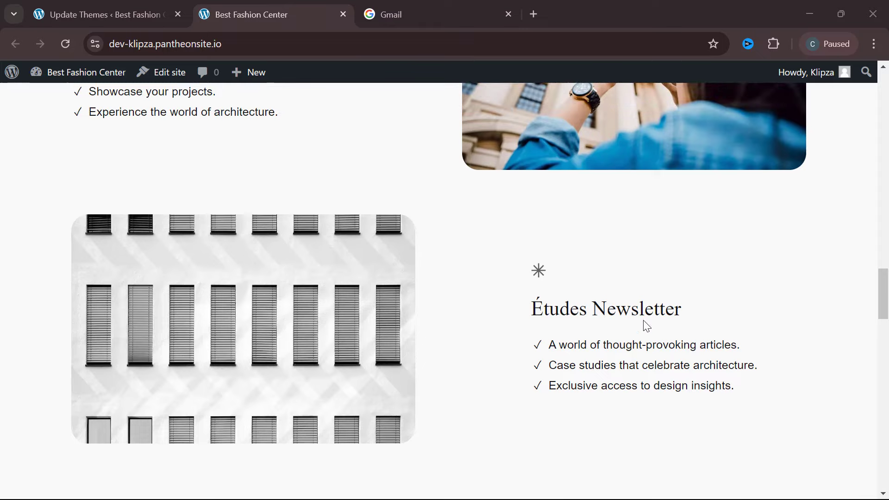
pyautogui.scroll(-10, 648, 327)
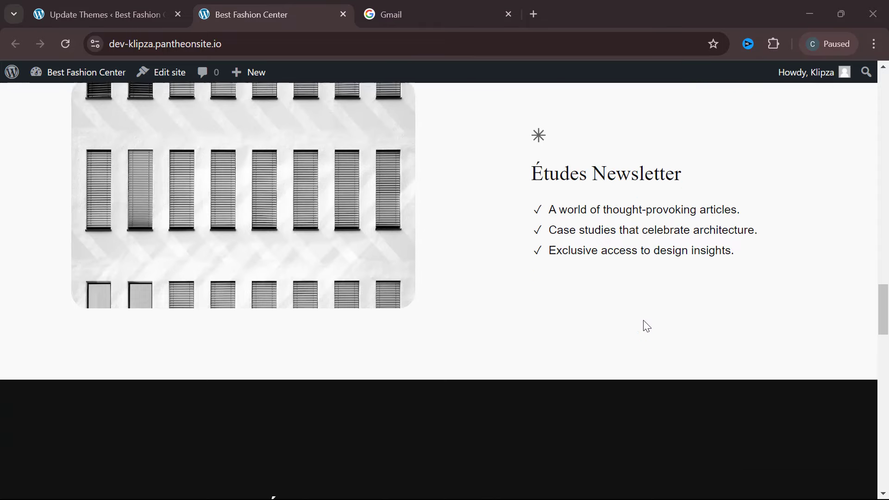
pyautogui.scroll(-1, 647, 326)
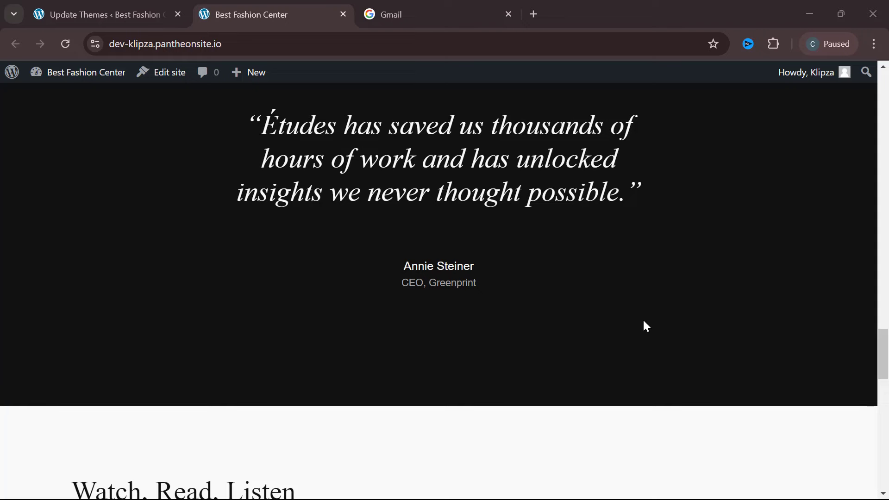
pyautogui.scroll(-4, 647, 326)
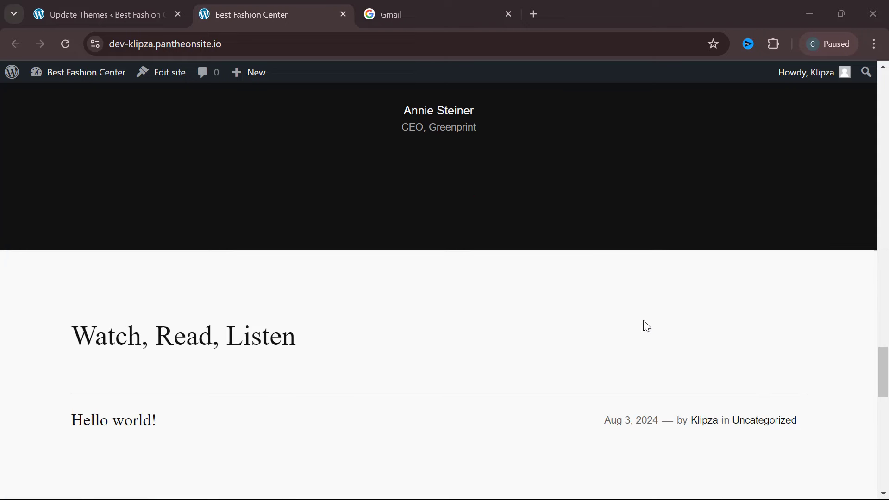
pyautogui.scroll(14, 647, 326)
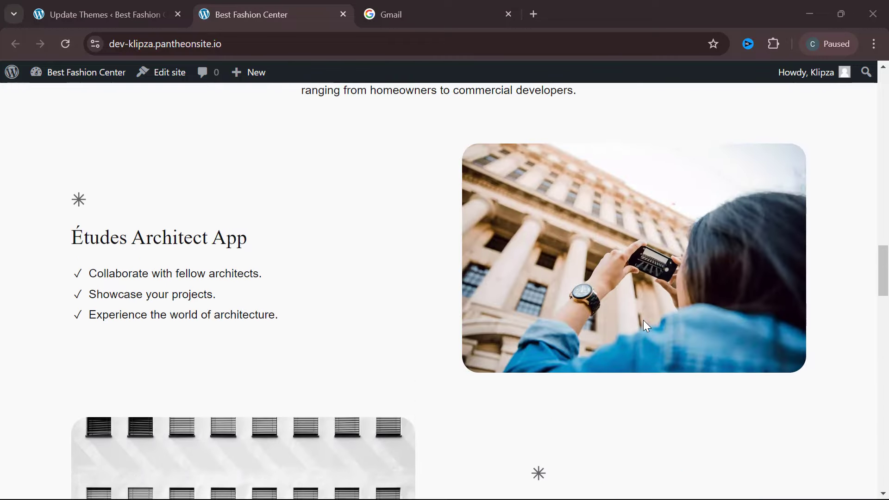
pyautogui.scroll(1, 643, 320)
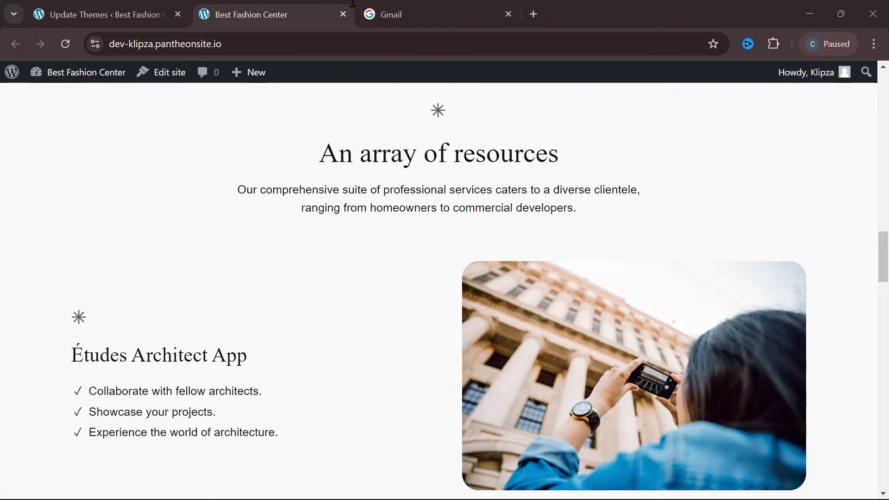
# Switch back to the WordPress admin and review the individual theme update results.
pyautogui.click(121, 6)
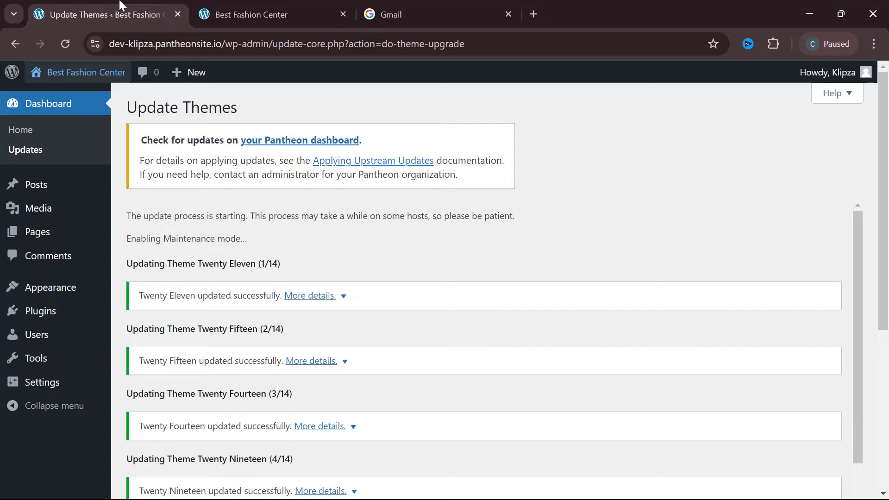
pyautogui.scroll(-5, 130, 161)
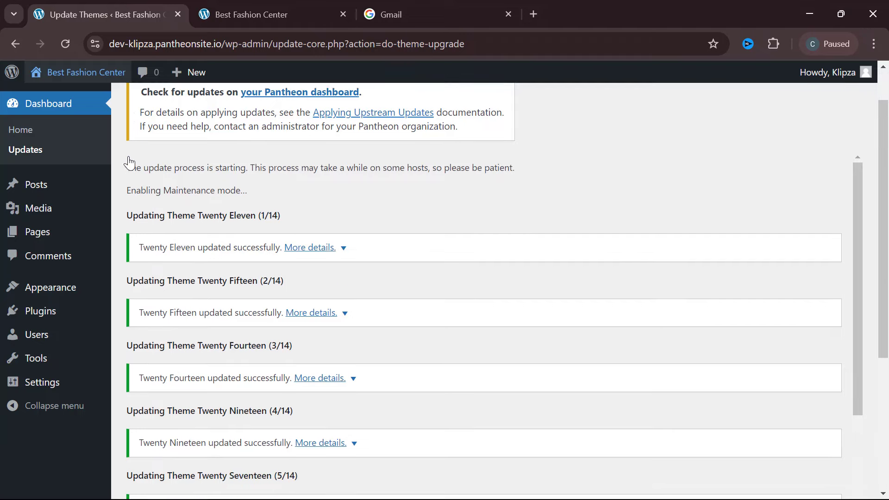
pyautogui.scroll(-7, 130, 159)
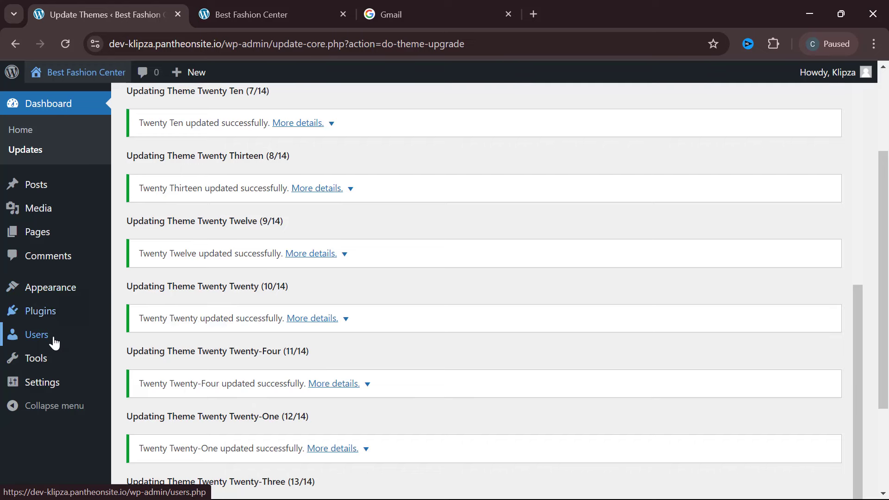
pyautogui.moveTo(53, 345)
pyautogui.moveTo(50, 363)
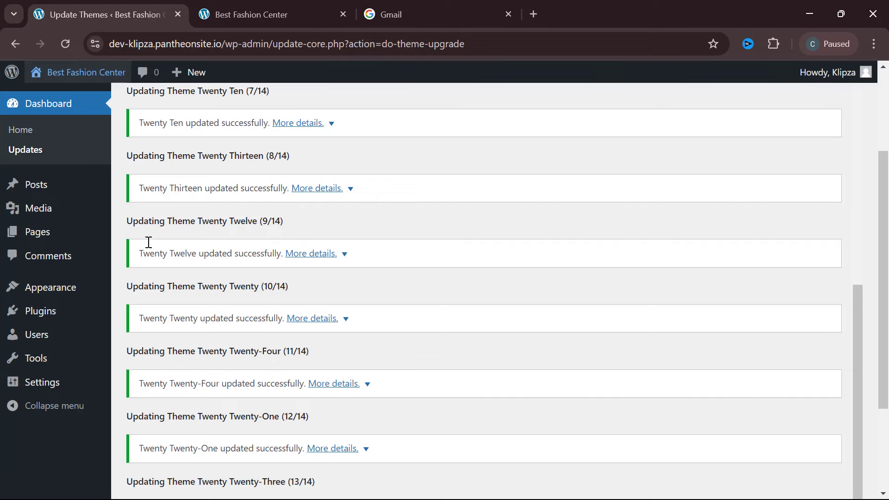
pyautogui.moveTo(92, 184)
# Return to the Best Fashion Center front page and review its newsletter, services, and resources sections again.
pyautogui.click(226, 11)
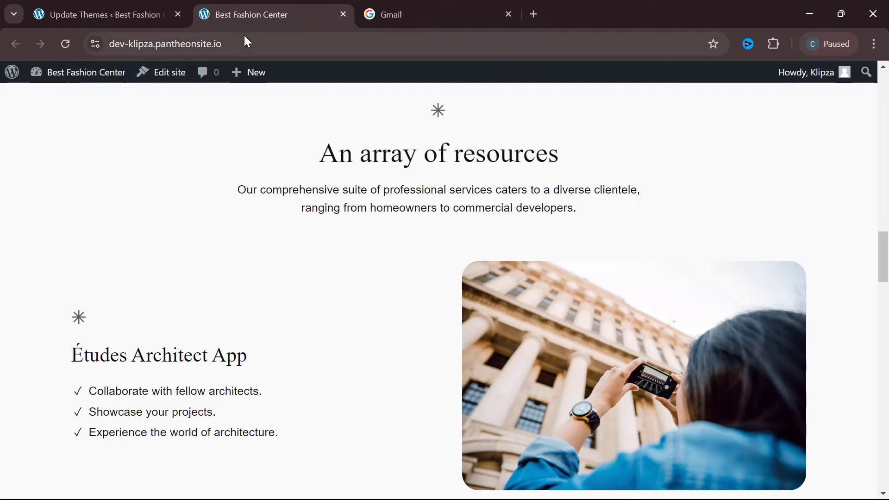
pyautogui.scroll(-12, 198, 230)
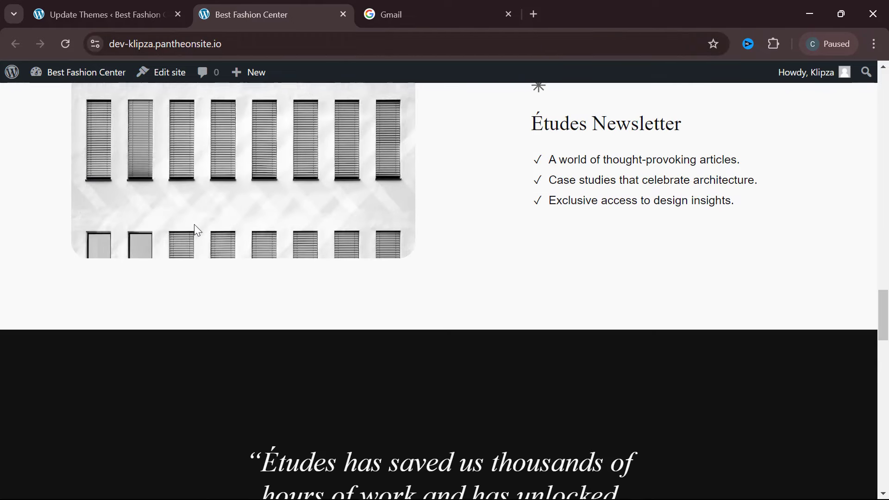
pyautogui.scroll(15, 197, 230)
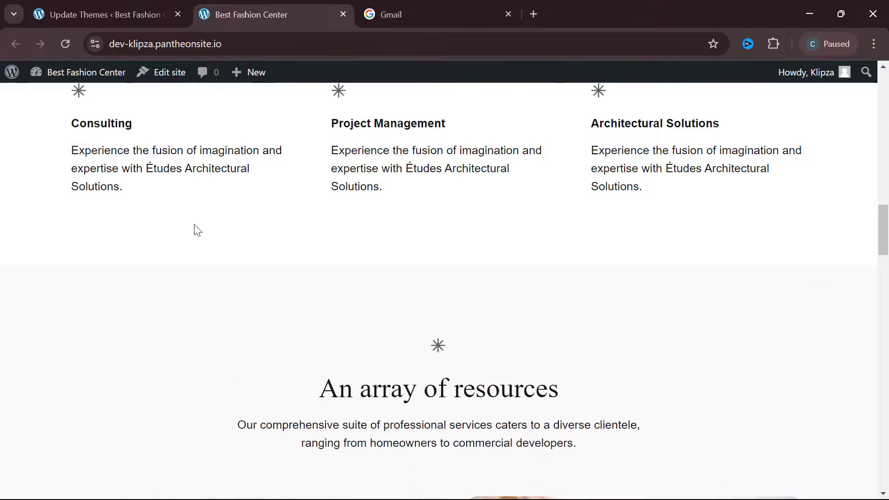
# Review the Best Fashion Center front page's hero image and heading once more.
pyautogui.scroll(15, 198, 230)
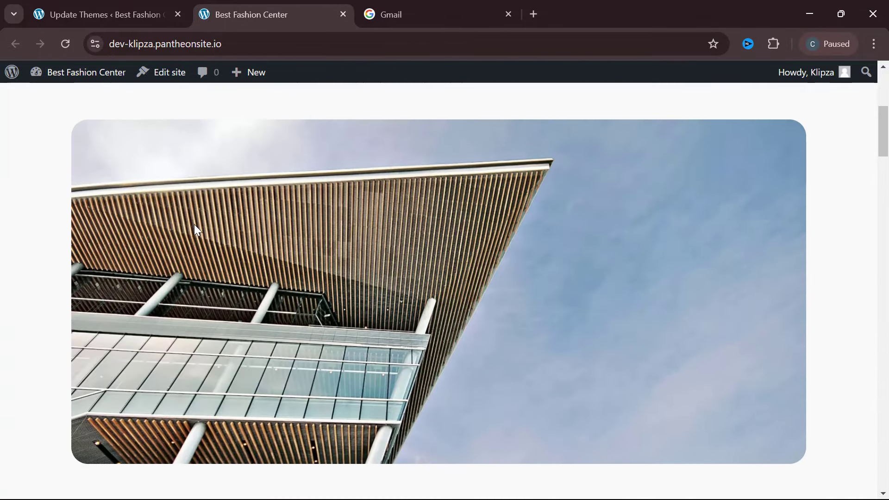
pyautogui.scroll(5, 194, 225)
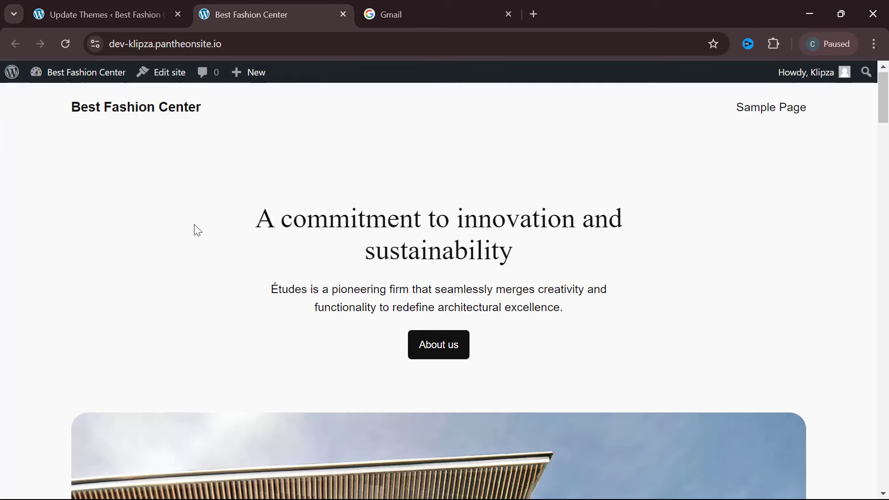
pyautogui.scroll(-2, 87, 250)
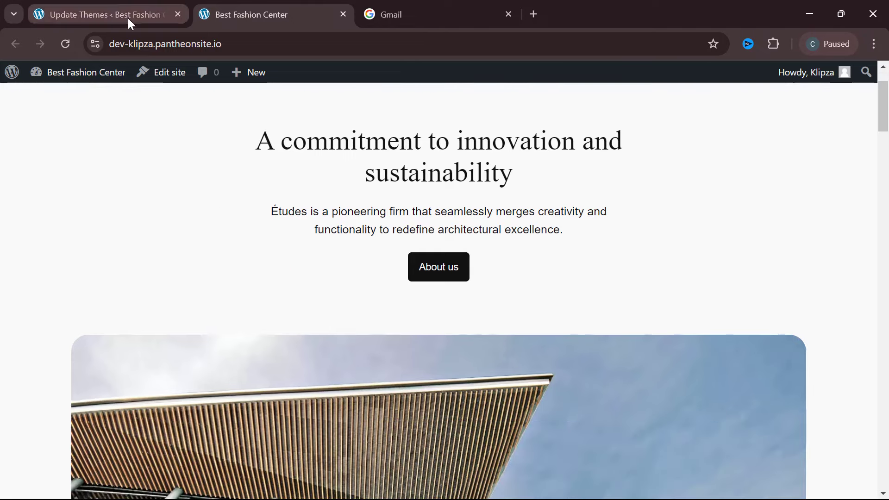
# Switch to the WordPress admin, open the installed themes, and view the details of the active Twenty Twenty-Four theme.
pyautogui.click(128, 19)
pyautogui.scroll(-2, 159, 305)
pyautogui.scroll(1, 159, 314)
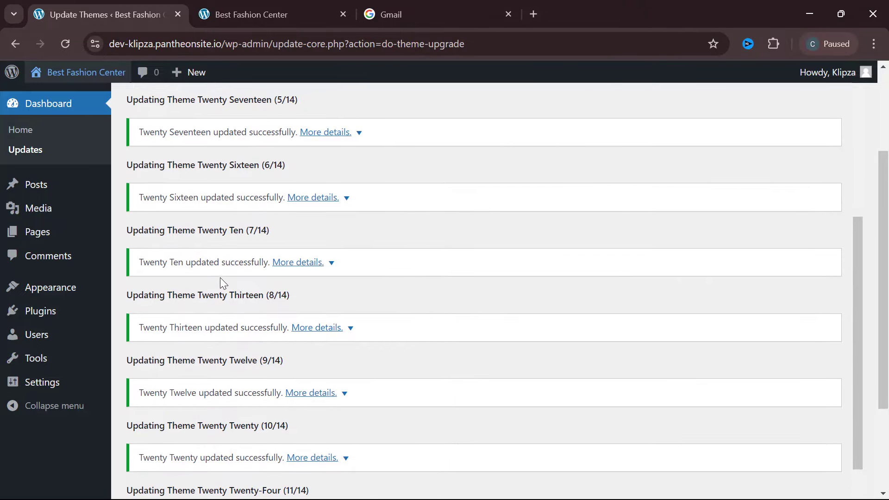
pyautogui.moveTo(70, 287)
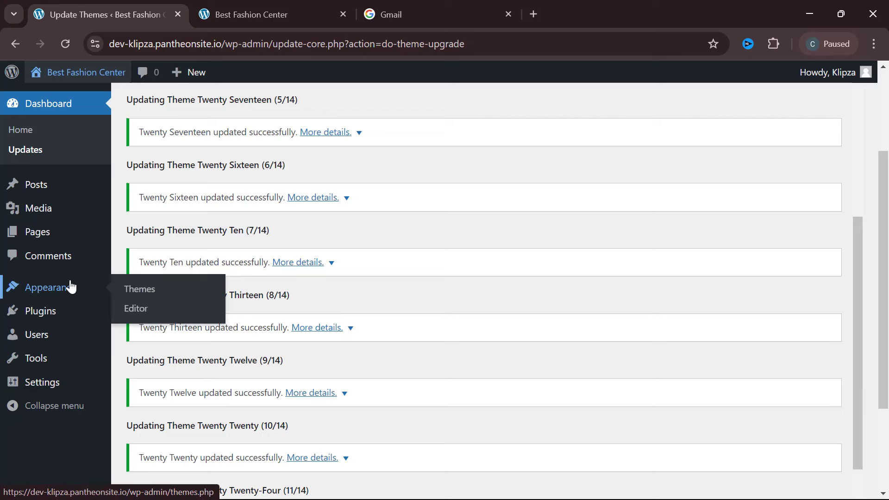
pyautogui.click(142, 295)
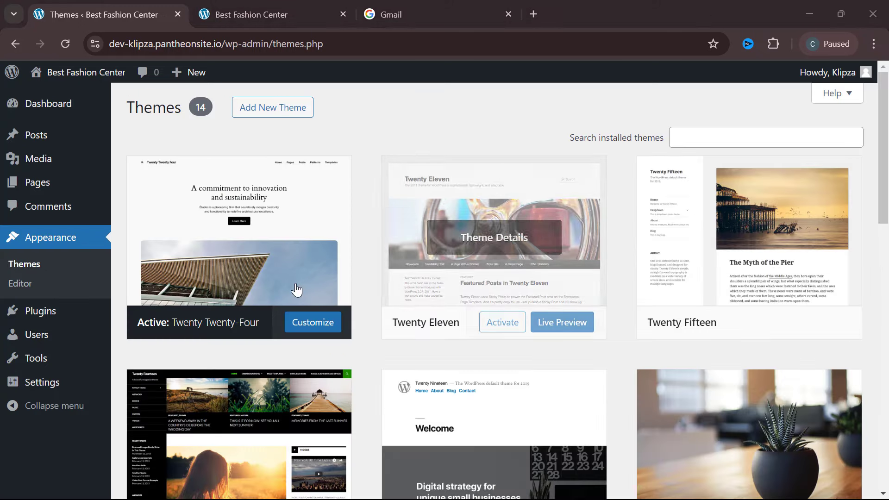
pyautogui.click(269, 289)
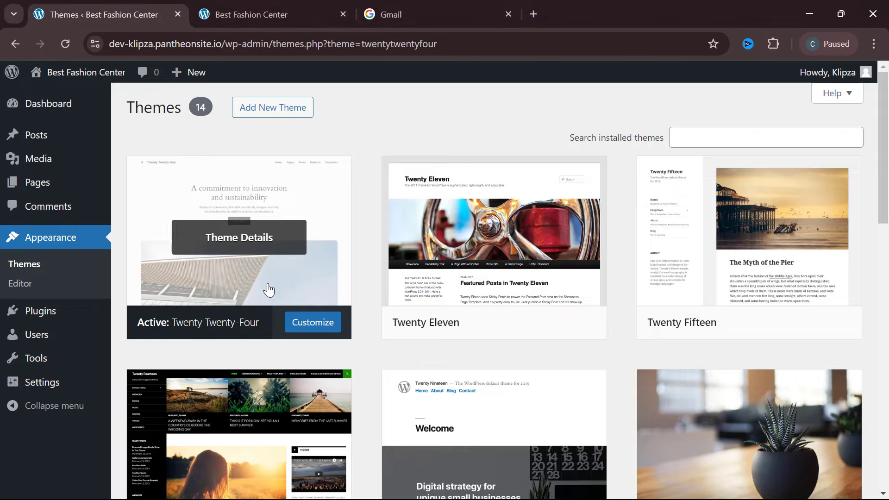
pyautogui.scroll(-2, 332, 330)
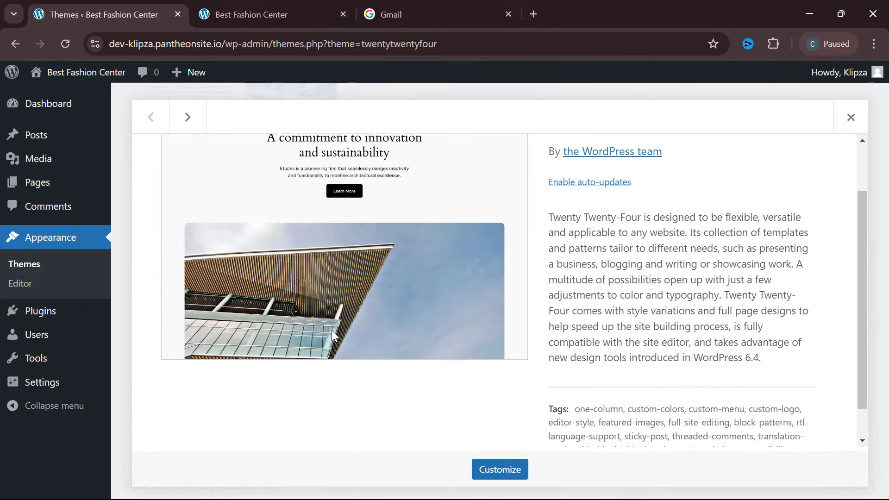
pyautogui.scroll(2, 332, 330)
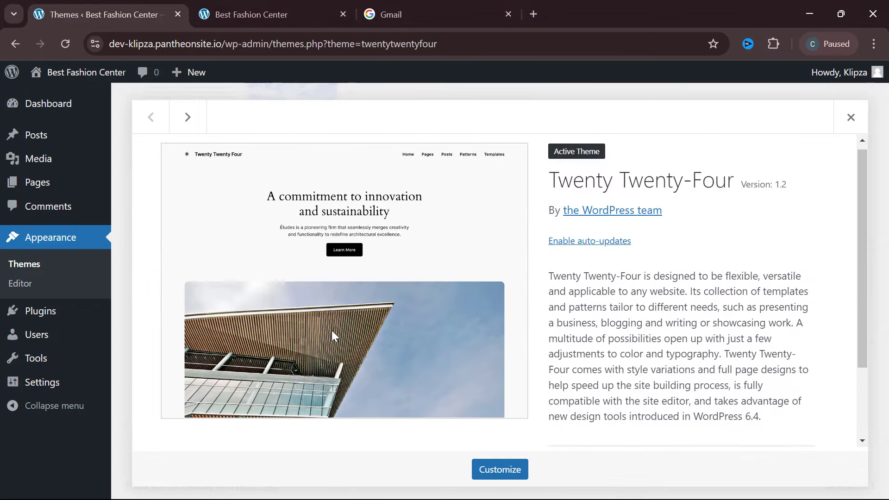
# Compare the live front page with the Twenty Twenty-Four theme preview, and close the theme details.
pyautogui.click(262, 10)
pyautogui.scroll(-3, 290, 374)
pyautogui.scroll(2, 290, 374)
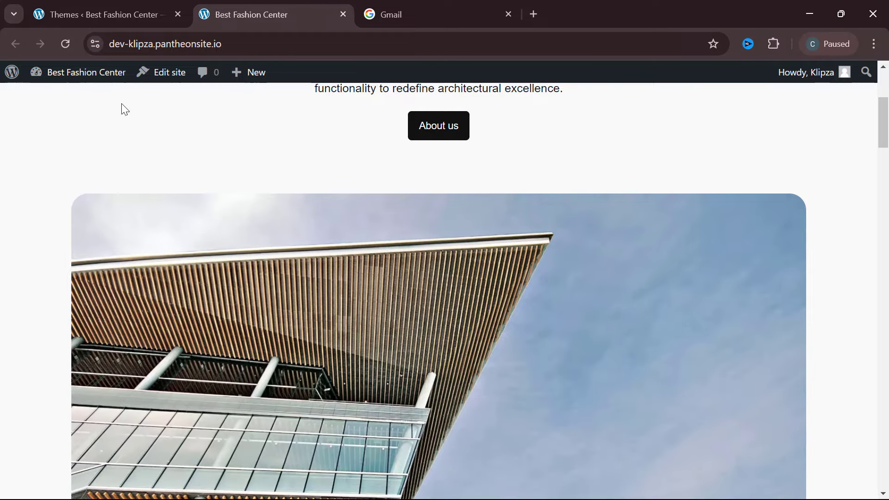
pyautogui.click(46, 1)
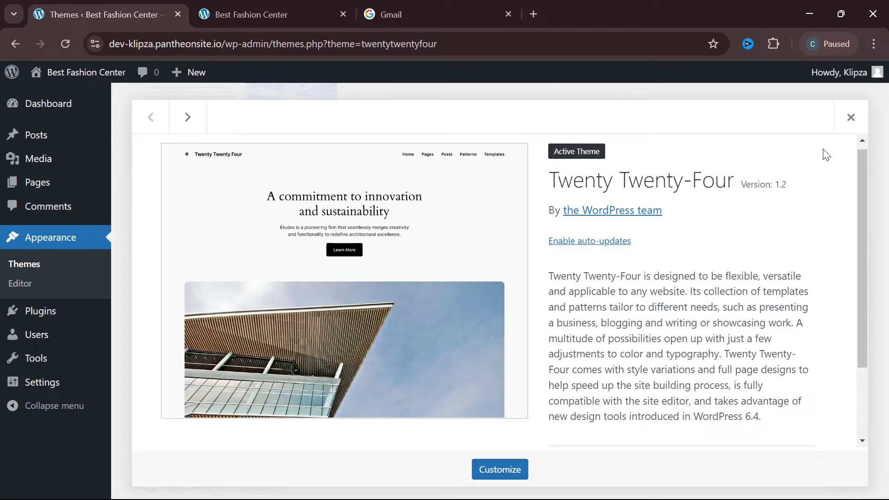
pyautogui.click(851, 117)
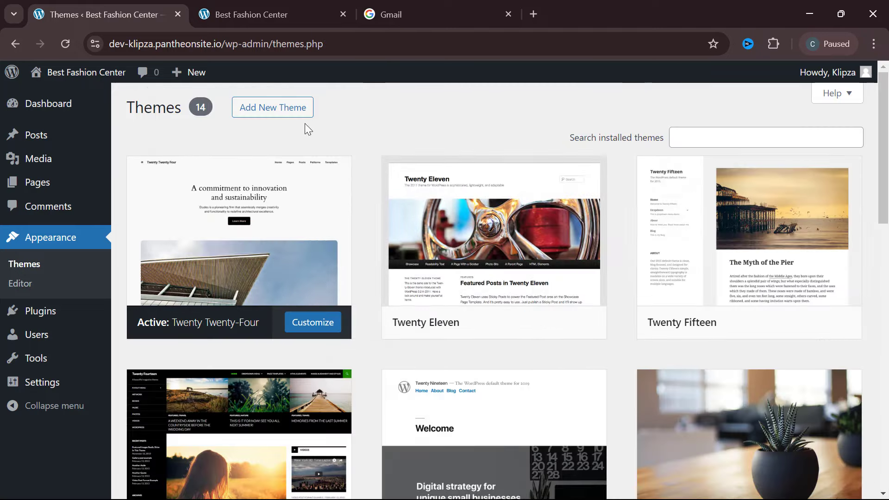
# Open the page for adding new themes and search it for "astra".
pyautogui.click(286, 110)
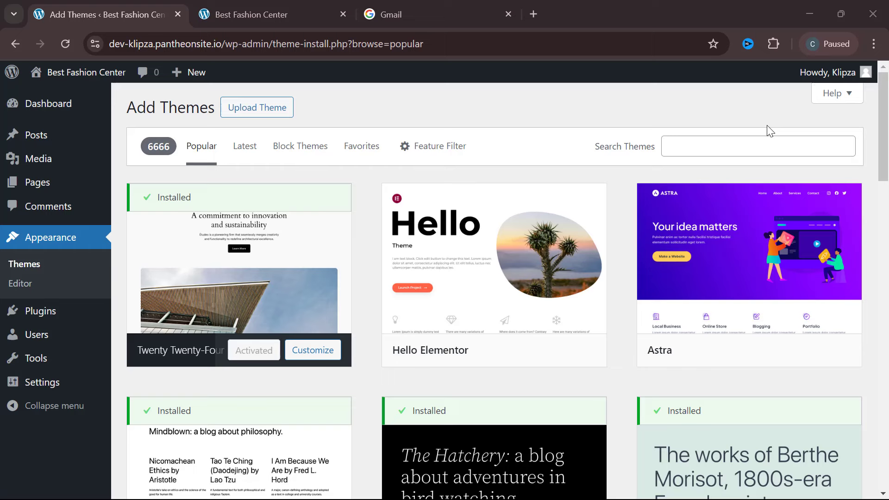
pyautogui.moveTo(737, 243)
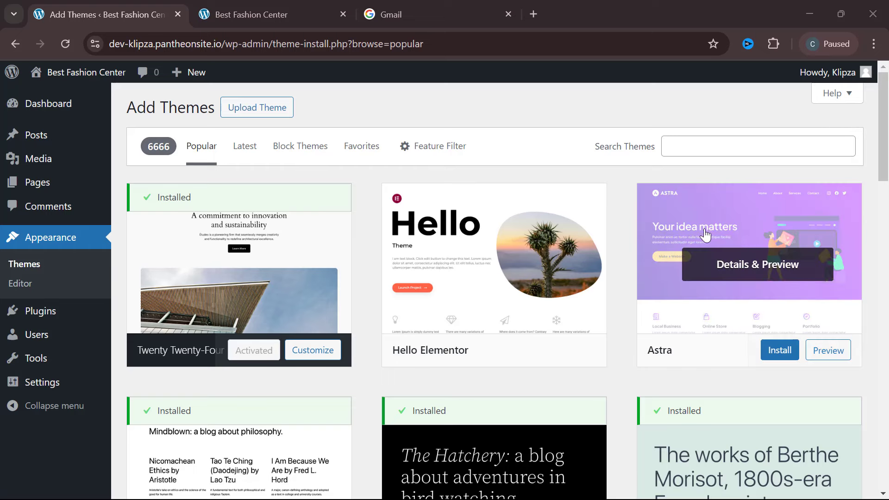
pyautogui.click(748, 153)
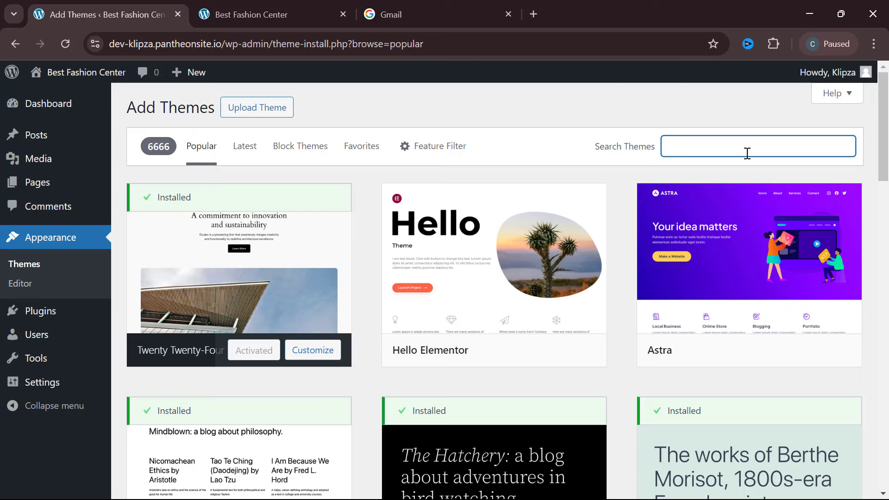
pyautogui.write('astr')
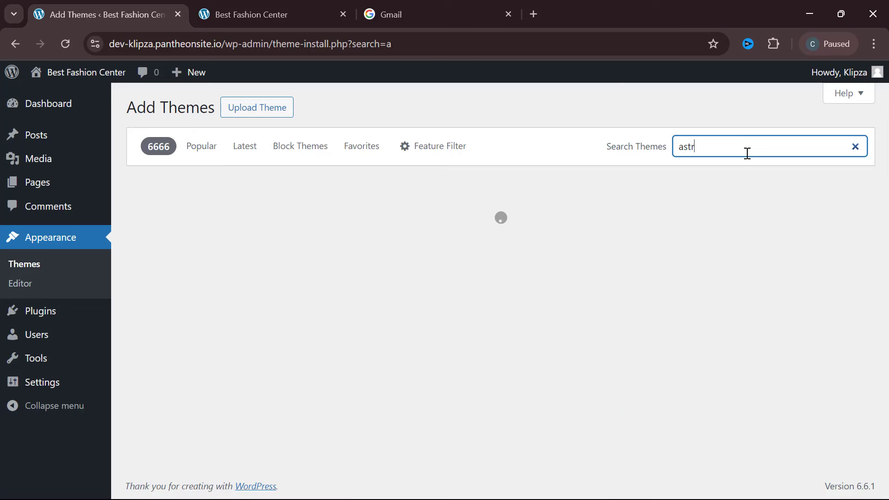
pyautogui.write('a')
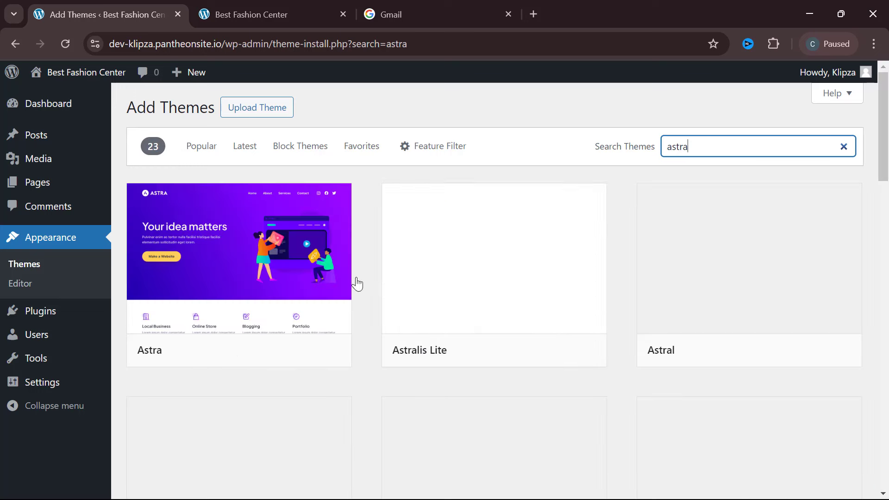
# Install and activate the Astra theme.
pyautogui.moveTo(246, 229)
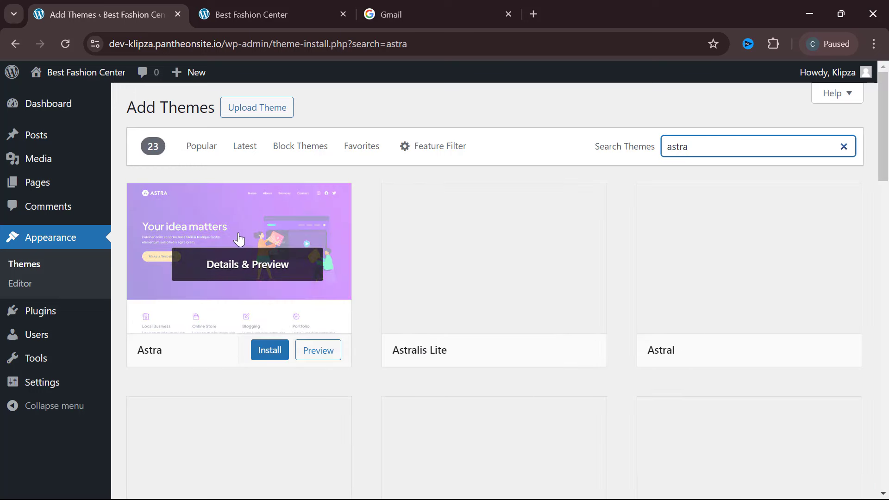
pyautogui.click(272, 352)
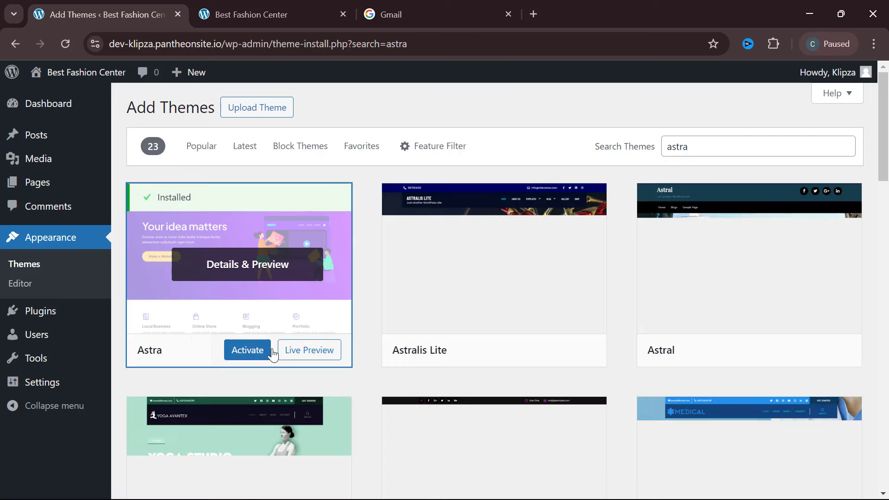
pyautogui.click(246, 353)
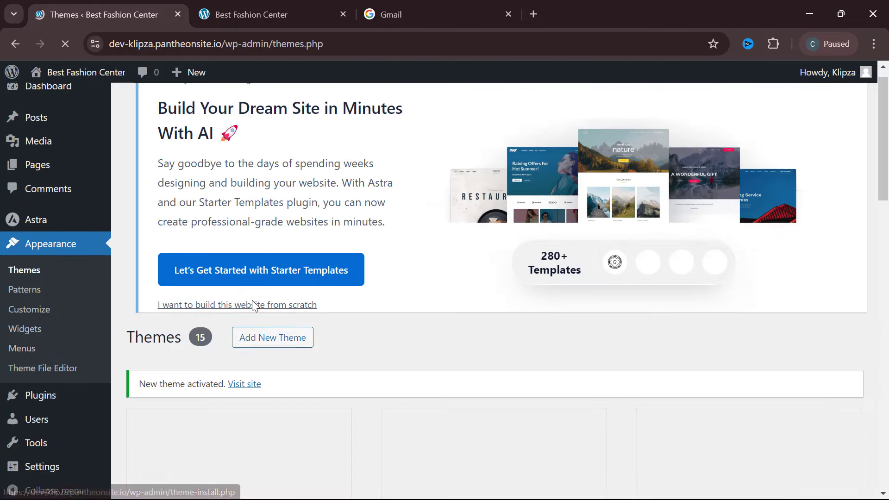
# Reload the Best Fashion Center front page to check its Astra design, and return to the admin's installed themes.
pyautogui.click(250, 14)
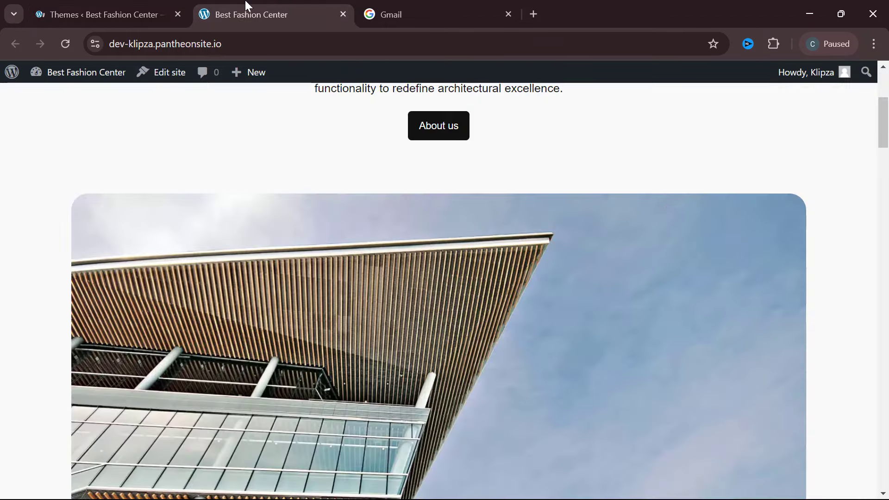
pyautogui.click(70, 38)
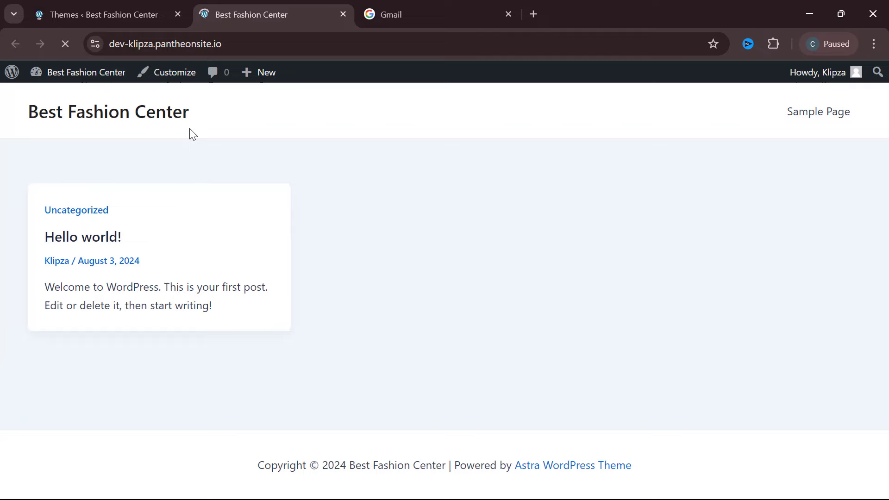
pyautogui.click(87, 1)
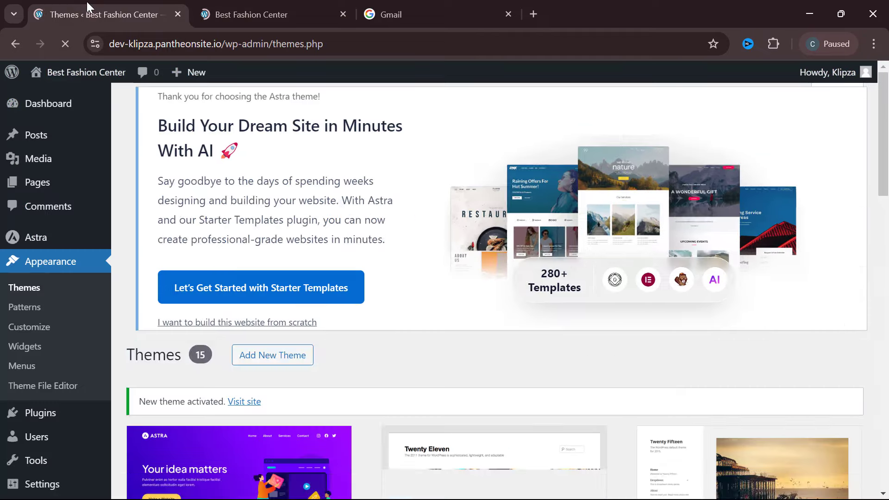
pyautogui.scroll(-3, 37, 347)
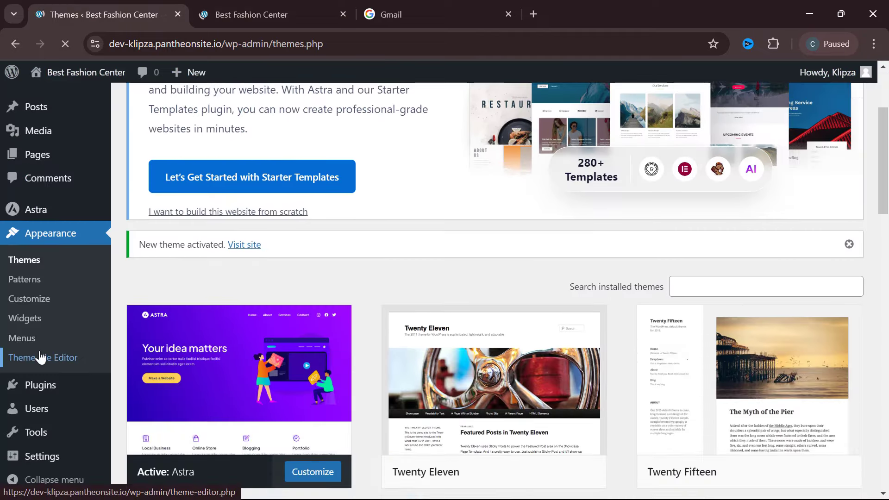
# Open the installed plugins list and go on to the page for adding new plugins.
pyautogui.moveTo(41, 394)
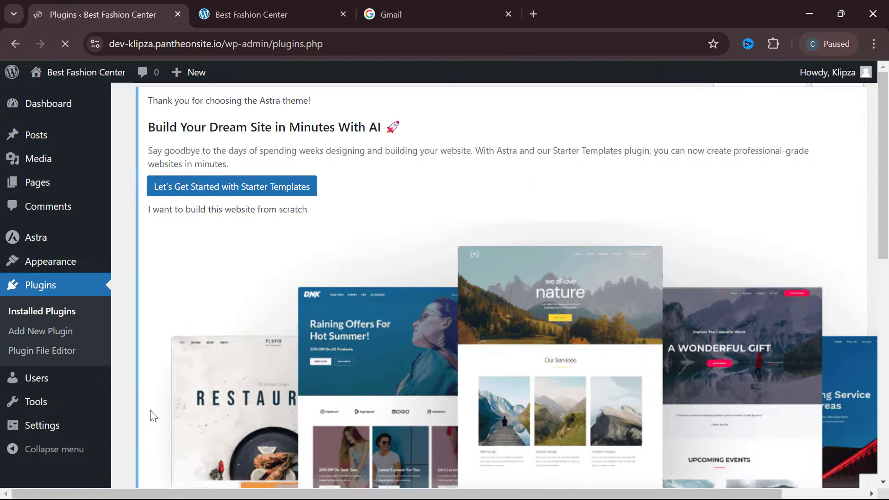
pyautogui.scroll(-3, 299, 354)
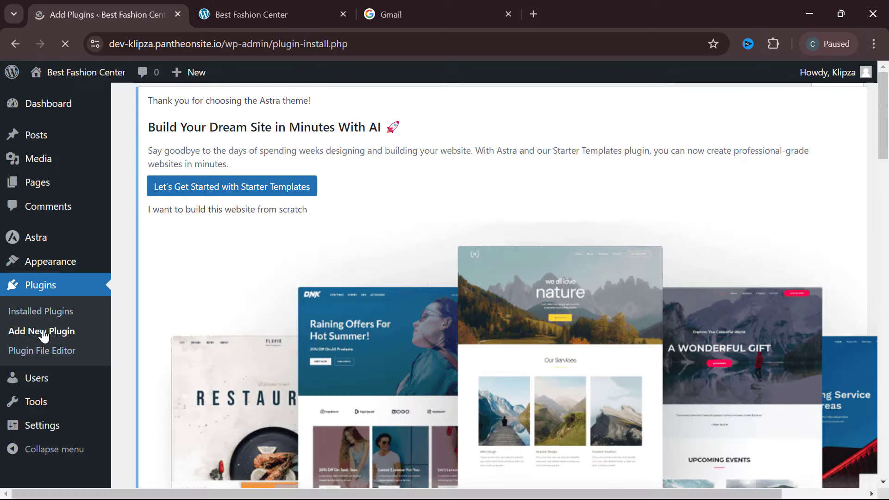
pyautogui.scroll(-15, 173, 340)
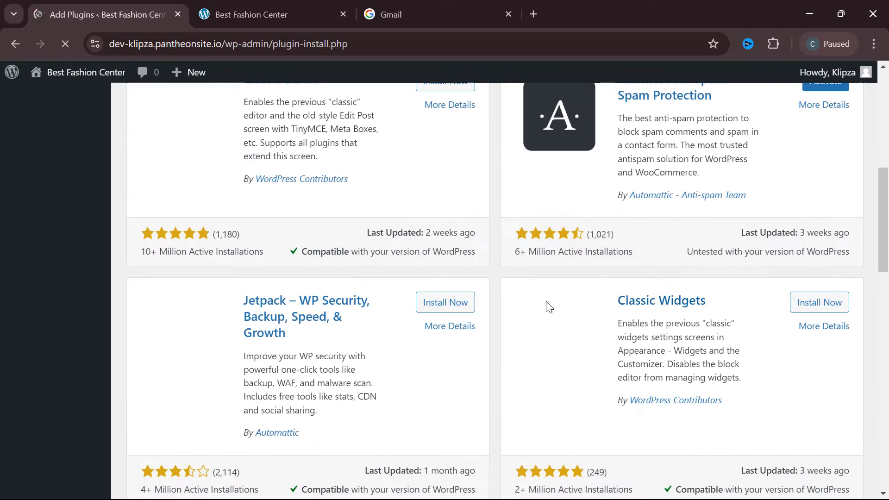
# Search the plugins for "elementor" and install and activate the Elementor Website Builder plugin.
pyautogui.scroll(4, 549, 307)
pyautogui.click(731, 166)
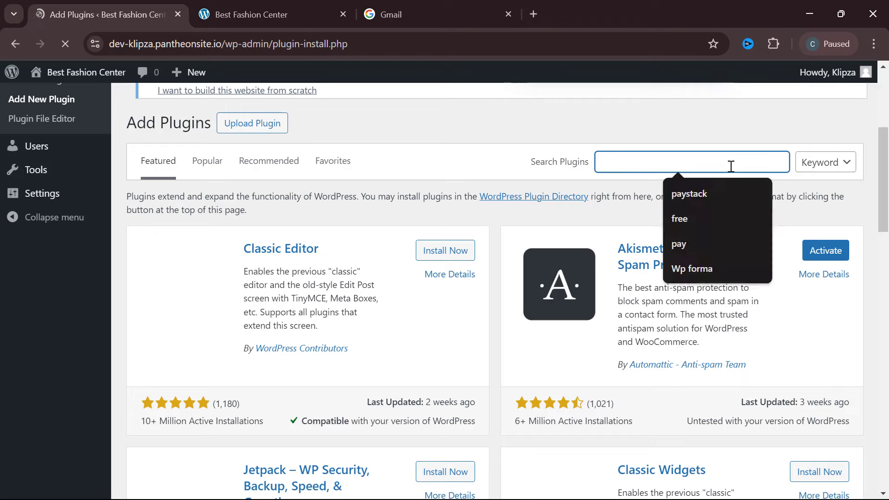
pyautogui.write('elementor')
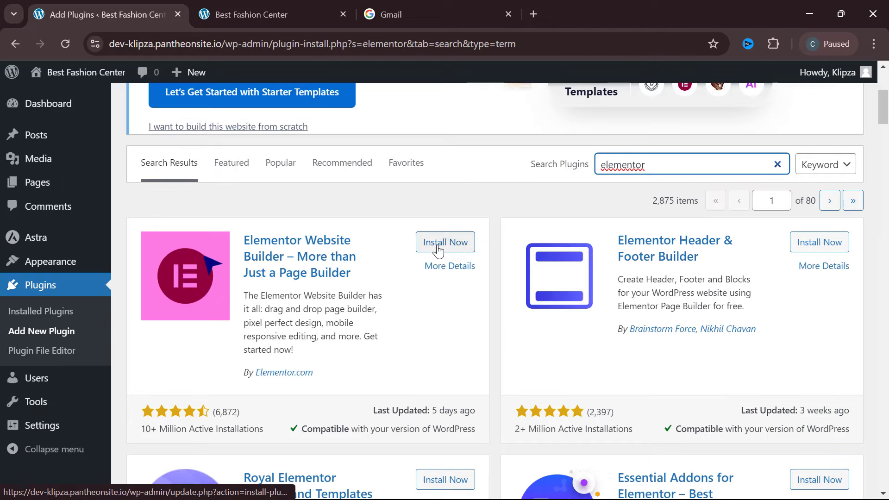
pyautogui.click(439, 248)
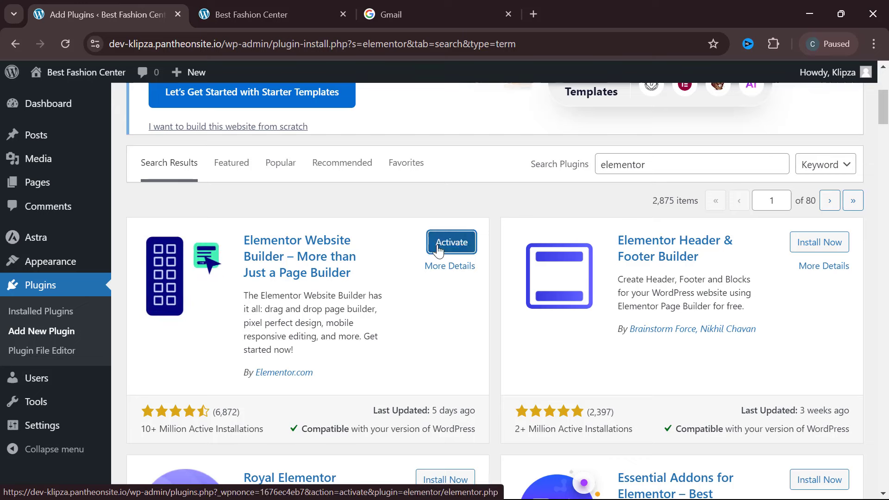
pyautogui.click(438, 251)
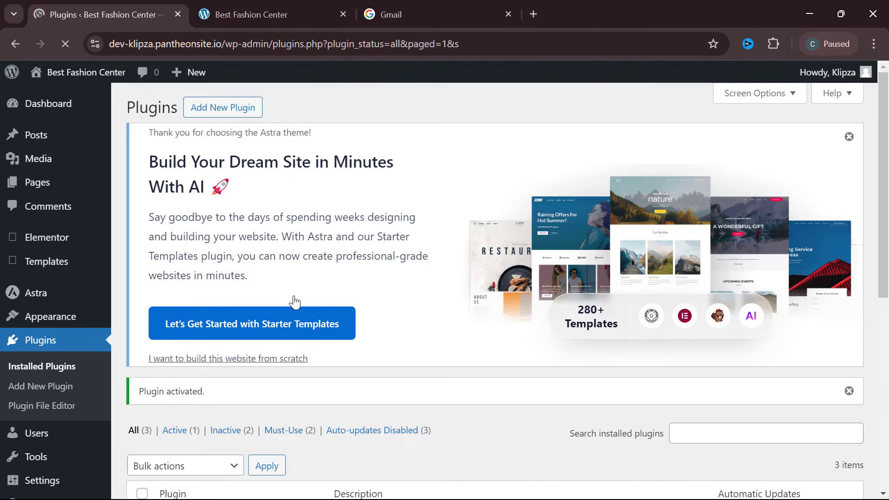
# Start the Starter Templates setup from the Astra notice and choose to build the website with Classic Starter Templates.
pyautogui.scroll(-4, 295, 302)
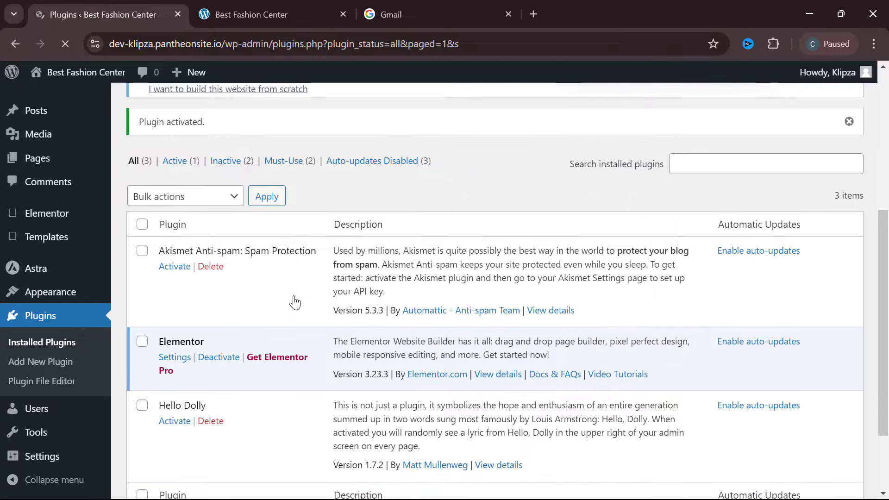
pyautogui.scroll(3, 295, 301)
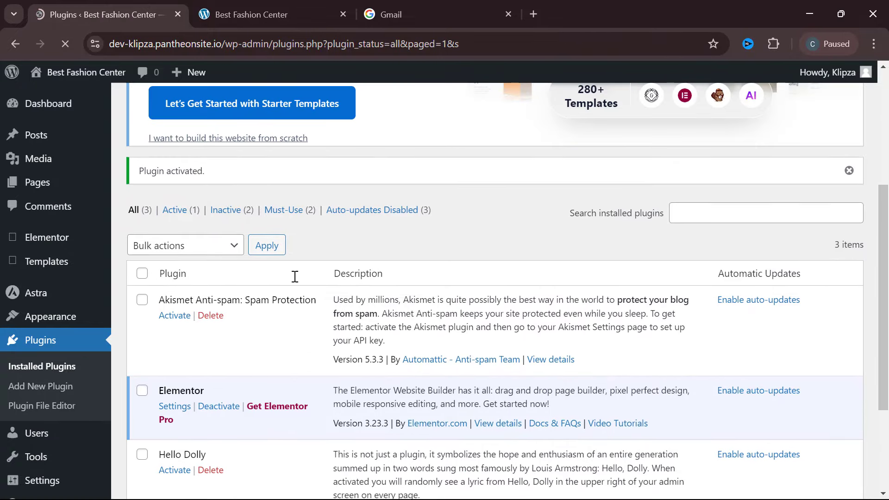
pyautogui.click(258, 98)
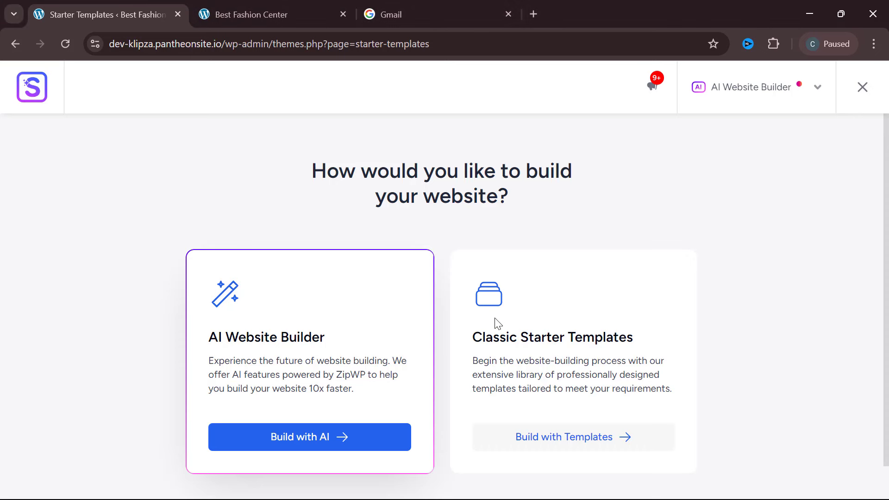
pyautogui.click(543, 440)
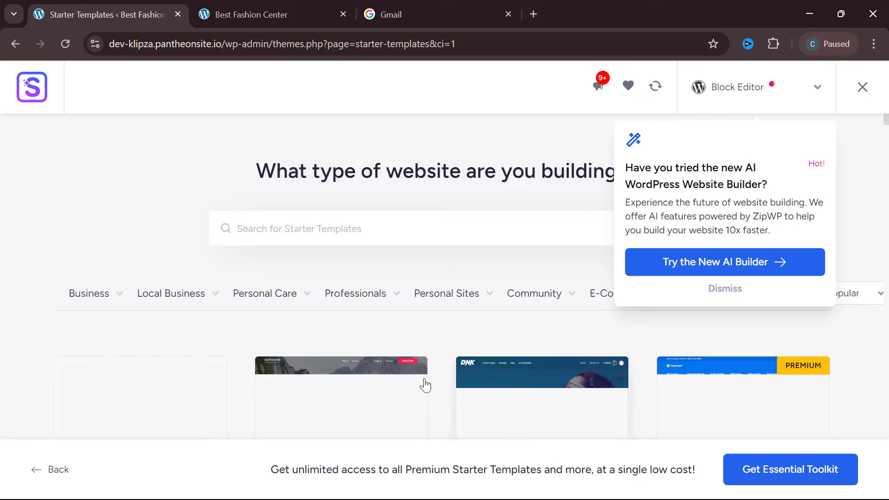
# Dismiss the AI builder offer and filter the starter templates to Beauty within the Personal Care category.
pyautogui.click(721, 290)
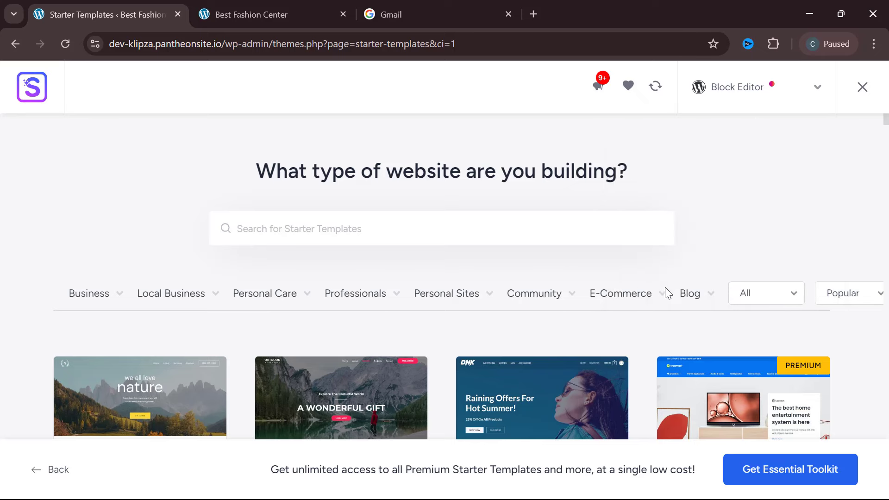
pyautogui.scroll(-2, 574, 271)
pyautogui.scroll(1, 574, 272)
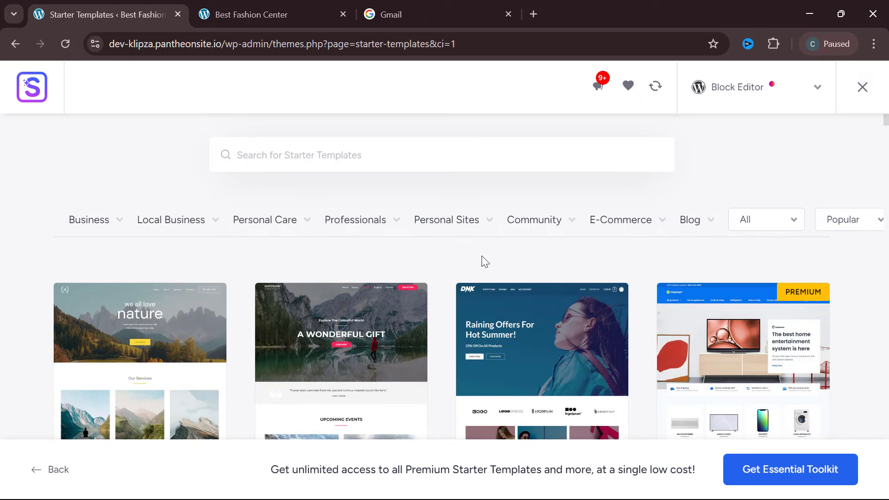
pyautogui.moveTo(94, 228)
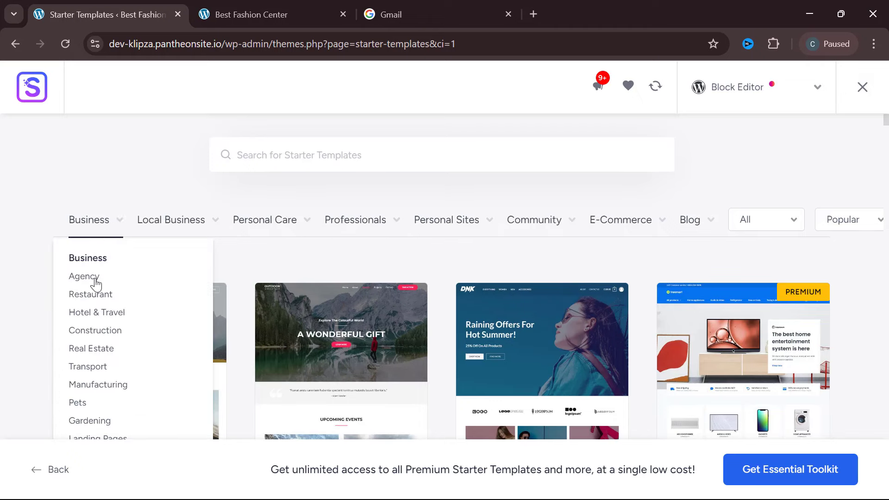
pyautogui.scroll(-3, 95, 369)
pyautogui.scroll(4, 96, 369)
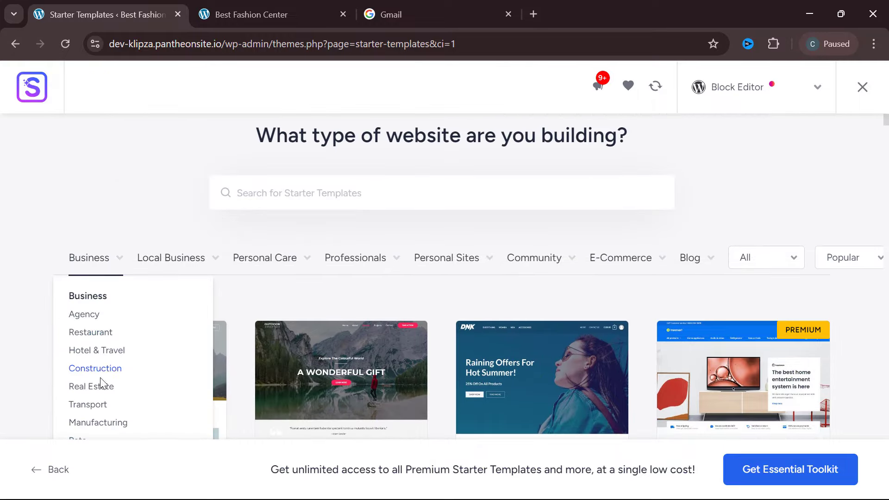
pyautogui.scroll(-1, 110, 417)
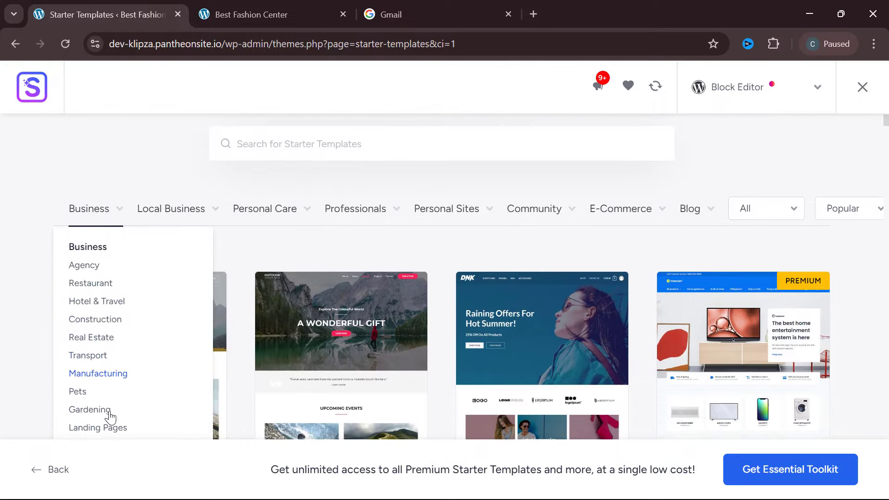
pyautogui.scroll(-1, 109, 417)
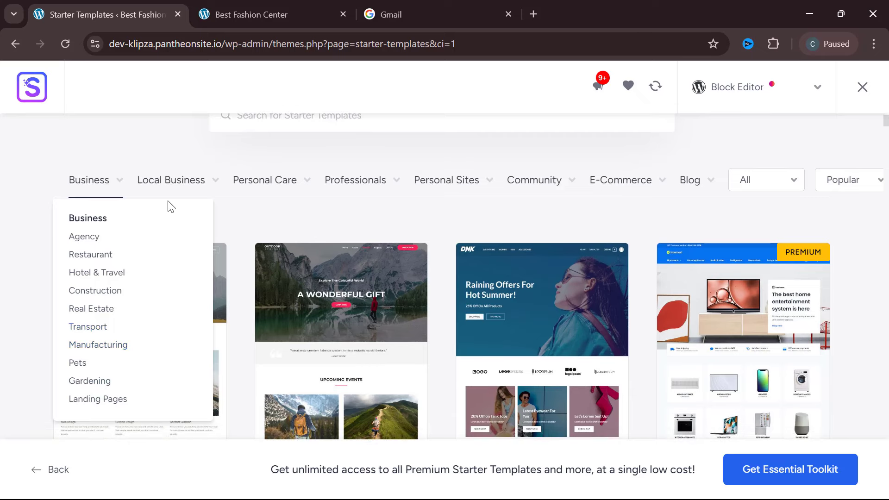
pyautogui.moveTo(177, 193)
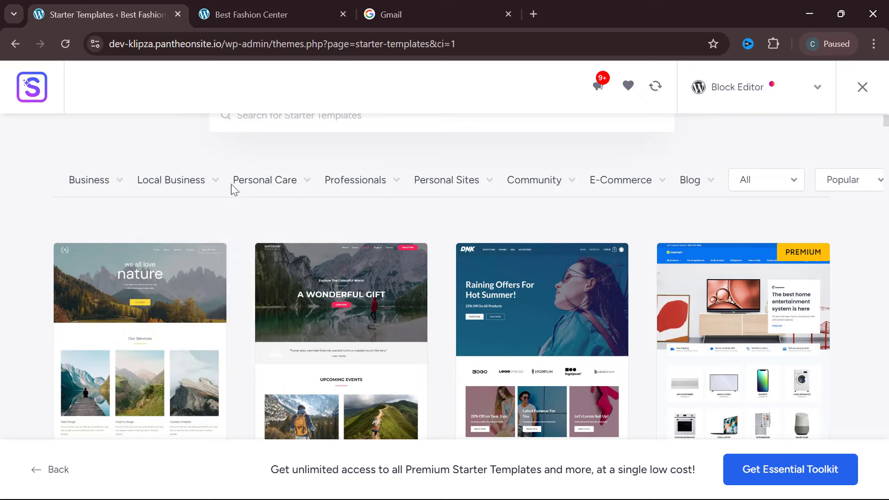
pyautogui.moveTo(252, 185)
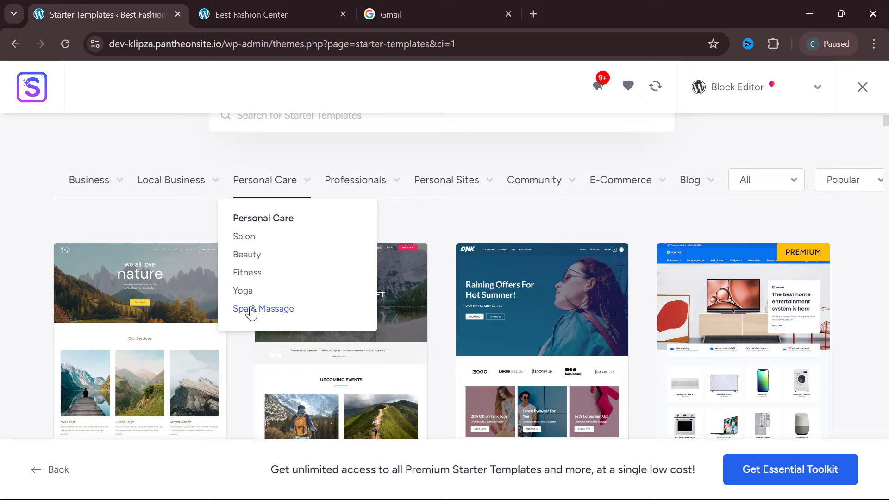
pyautogui.click(251, 262)
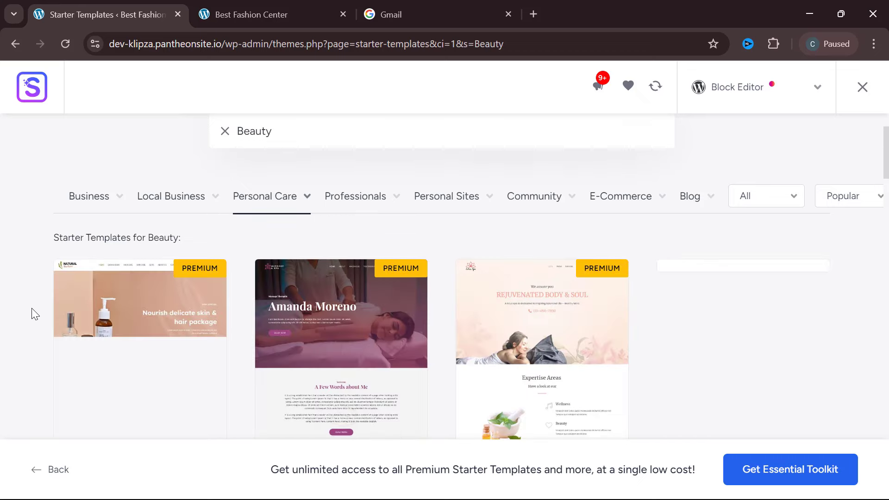
# Look through the Beauty starter templates, comparing their designs and which ones are free or premium.
pyautogui.scroll(-5, 32, 307)
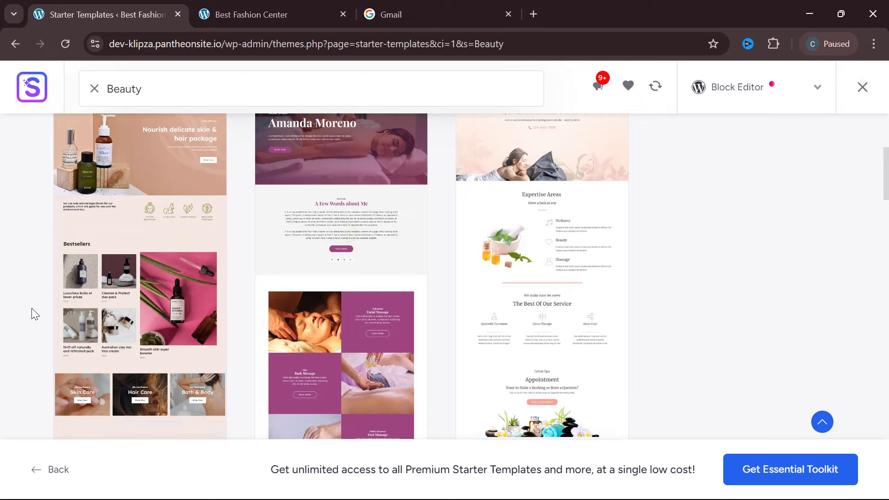
pyautogui.scroll(-5, 31, 308)
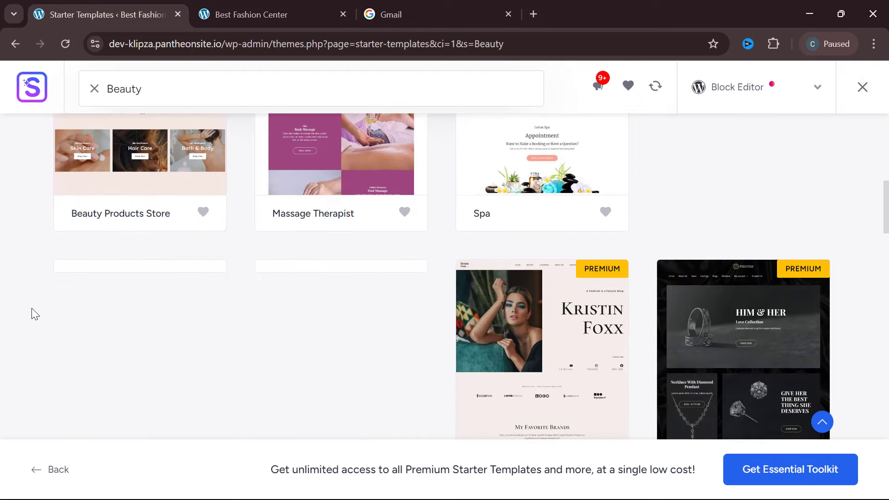
pyautogui.scroll(5, 31, 308)
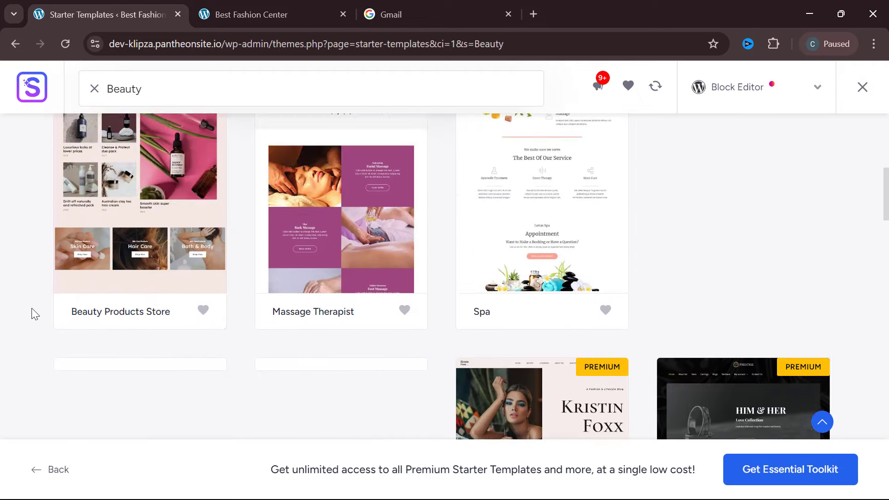
pyautogui.scroll(4, 31, 308)
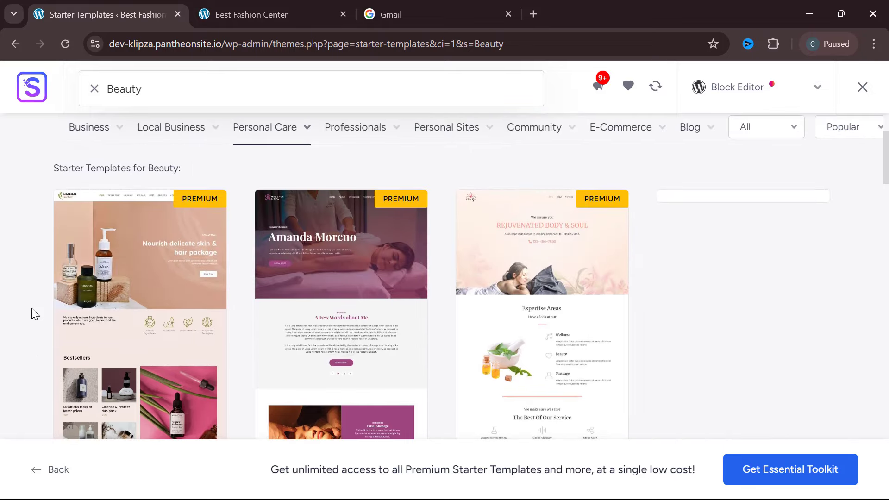
pyautogui.scroll(-1, 32, 308)
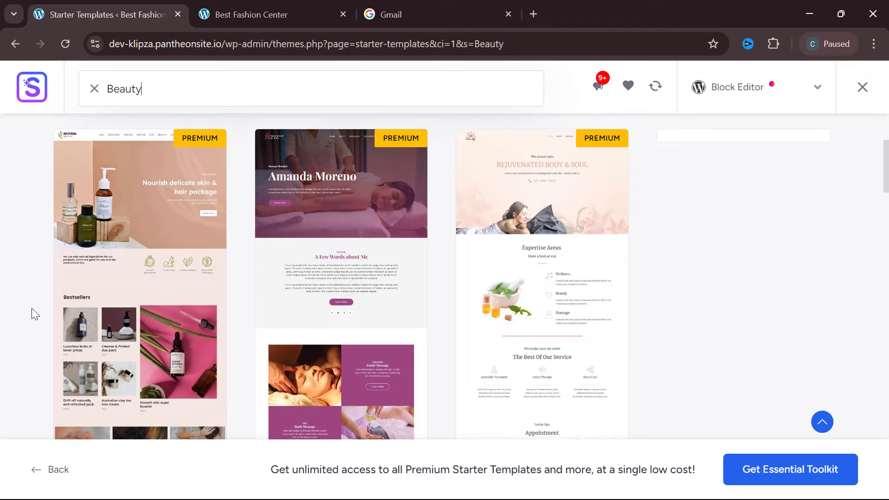
pyautogui.scroll(-4, 32, 308)
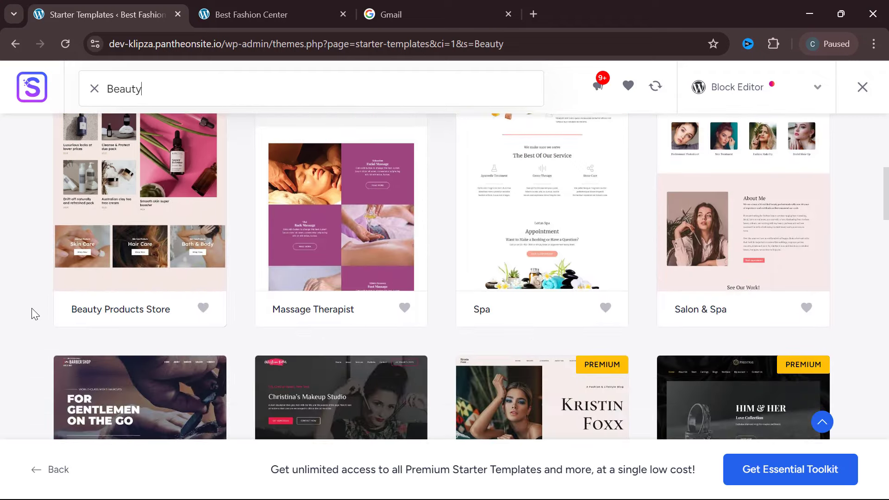
pyautogui.scroll(-4, 31, 307)
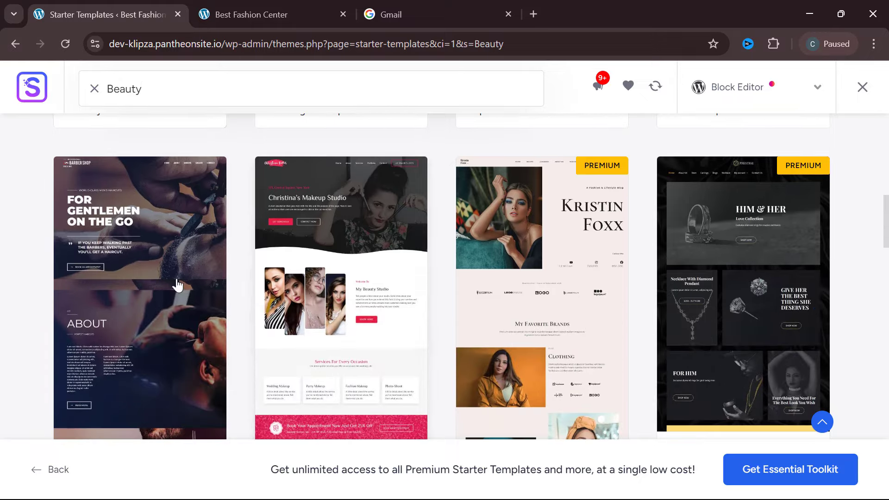
pyautogui.scroll(-4, 339, 290)
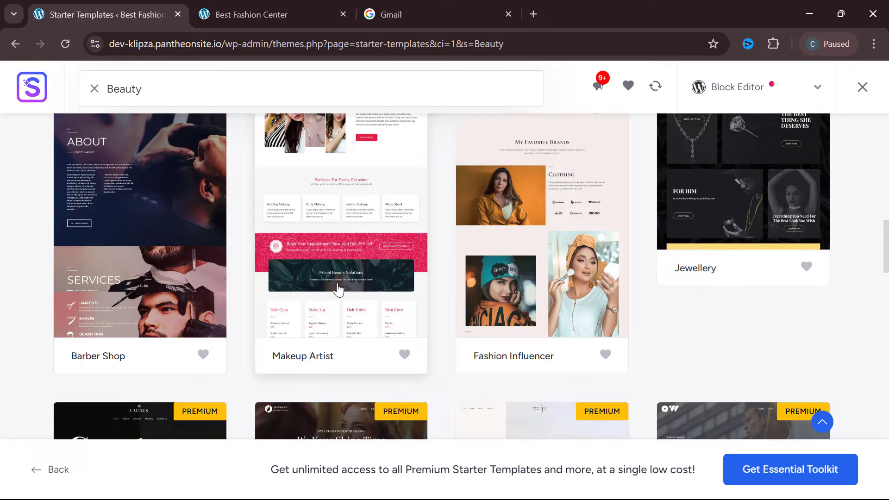
pyautogui.scroll(-4, 368, 313)
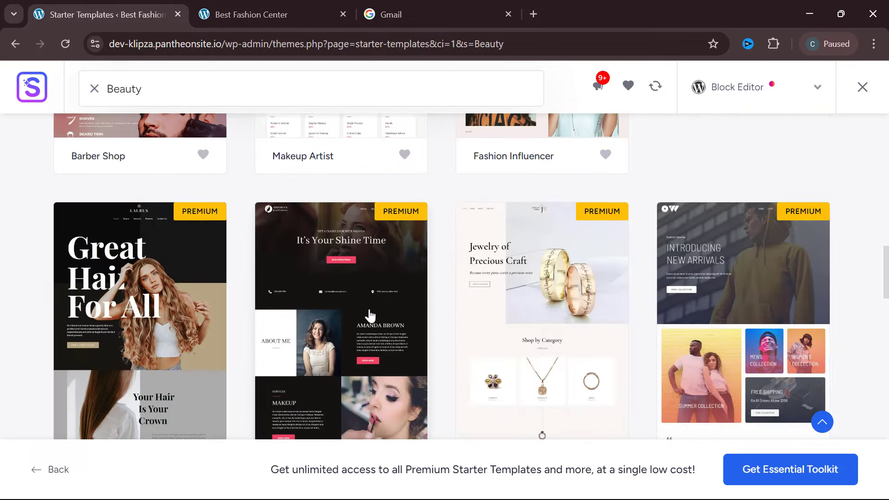
pyautogui.scroll(7, 370, 315)
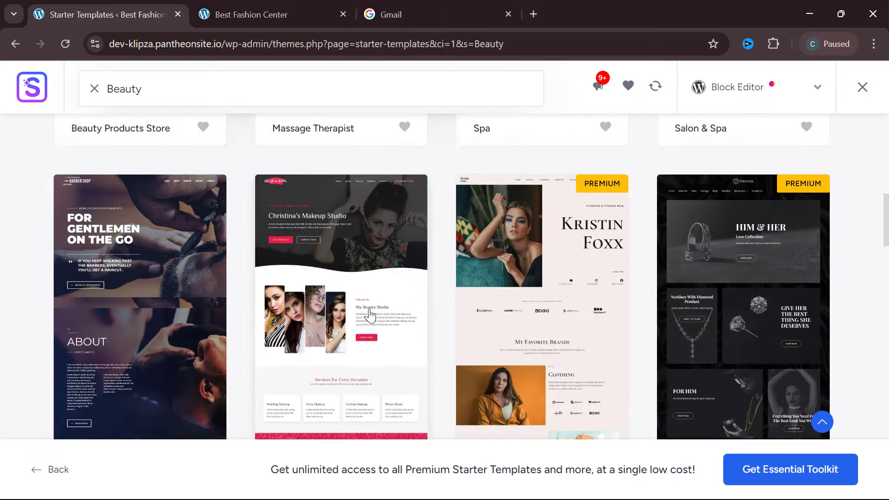
pyautogui.scroll(-14, 370, 315)
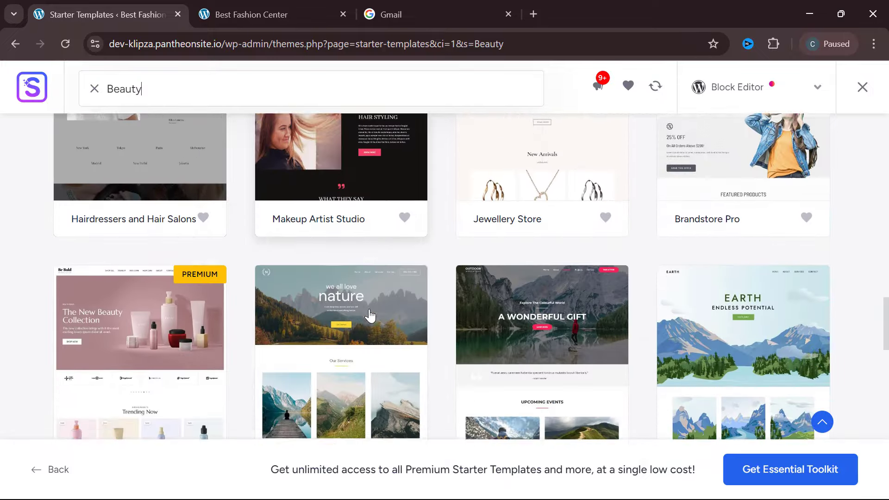
pyautogui.scroll(-2, 369, 315)
pyautogui.scroll(4, 370, 315)
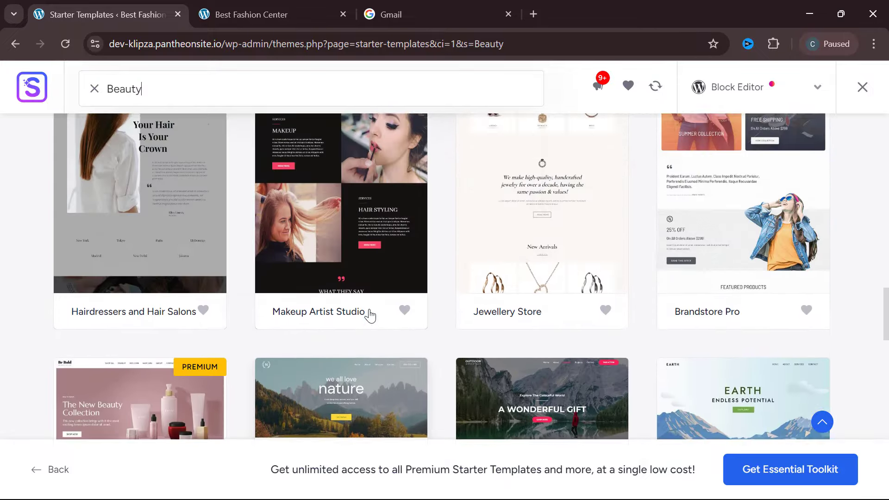
# Select the free Makeup Artist starter template for the site.
pyautogui.scroll(15, 369, 315)
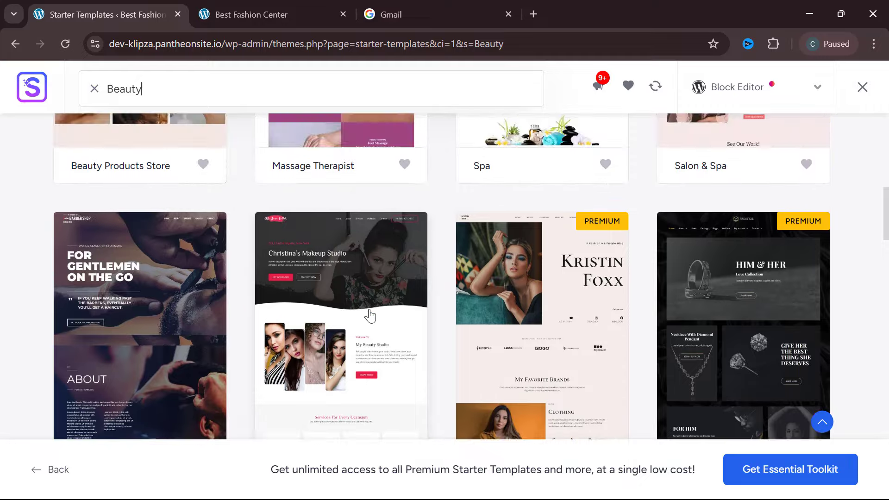
pyautogui.scroll(-5, 369, 315)
pyautogui.scroll(3, 370, 316)
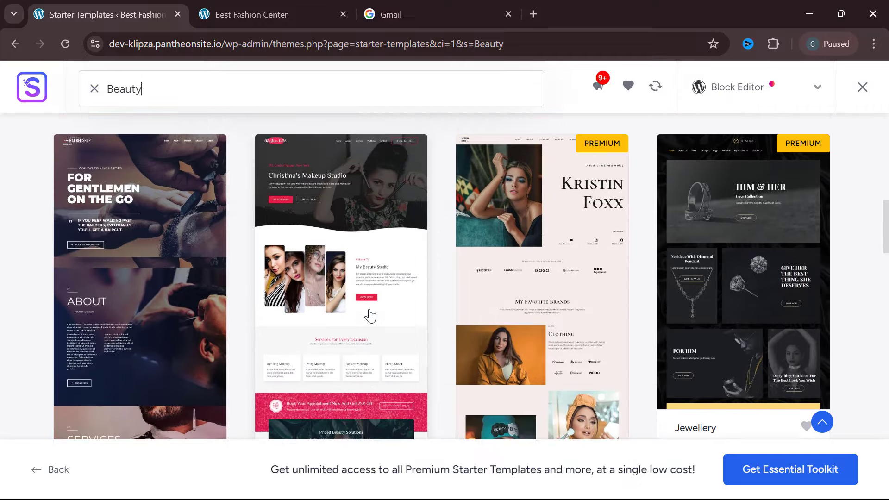
pyautogui.scroll(2, 370, 315)
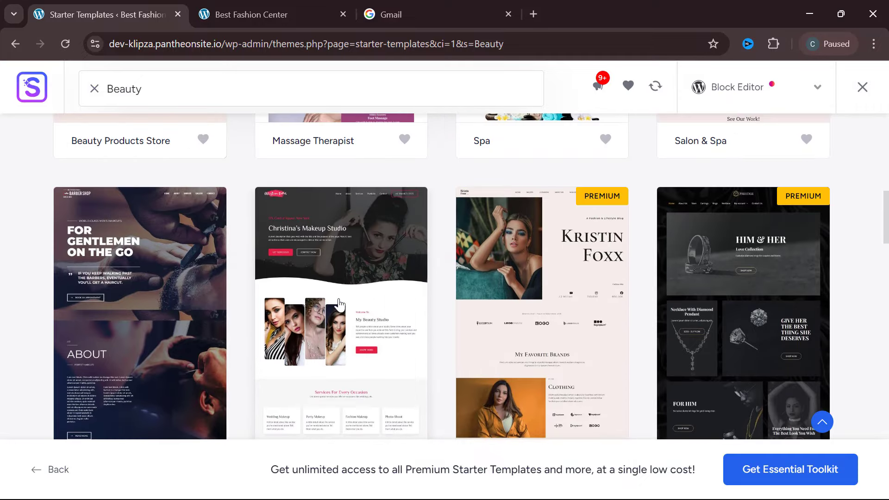
pyautogui.click(366, 280)
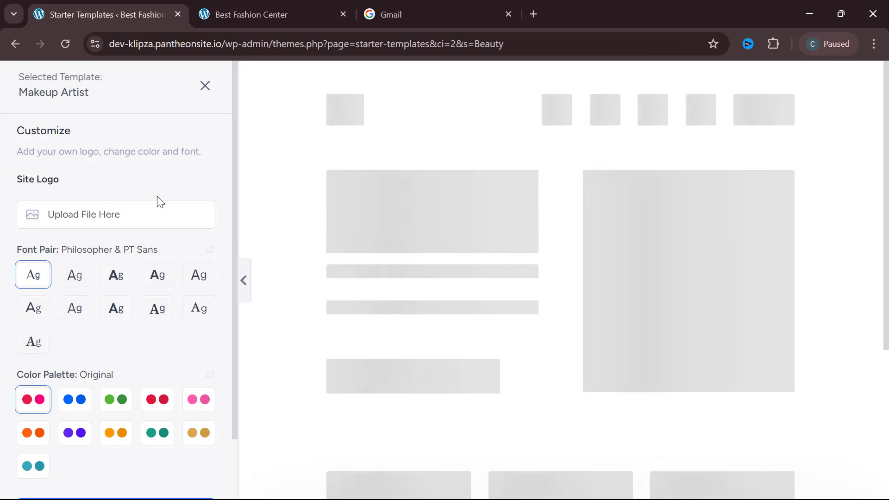
# Try out the preset color palettes on the Makeup Artist template preview and apply the pink Style 4 palette.
pyautogui.scroll(-3, 116, 317)
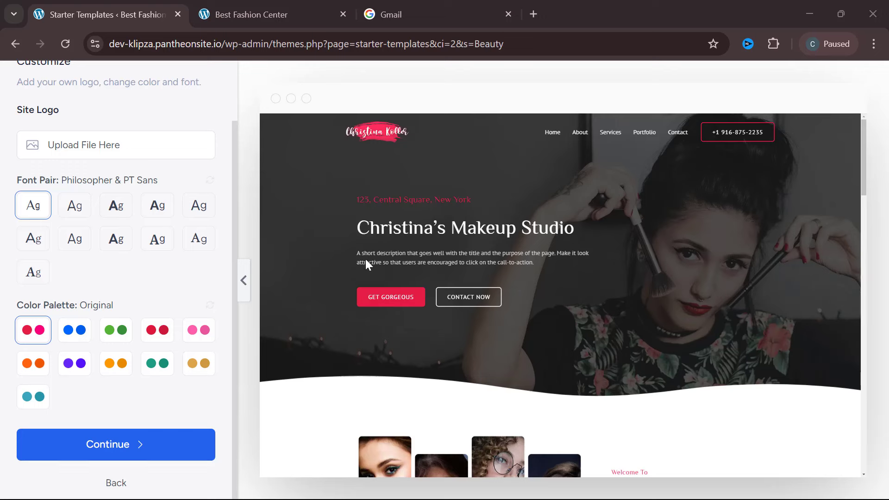
pyautogui.click(82, 330)
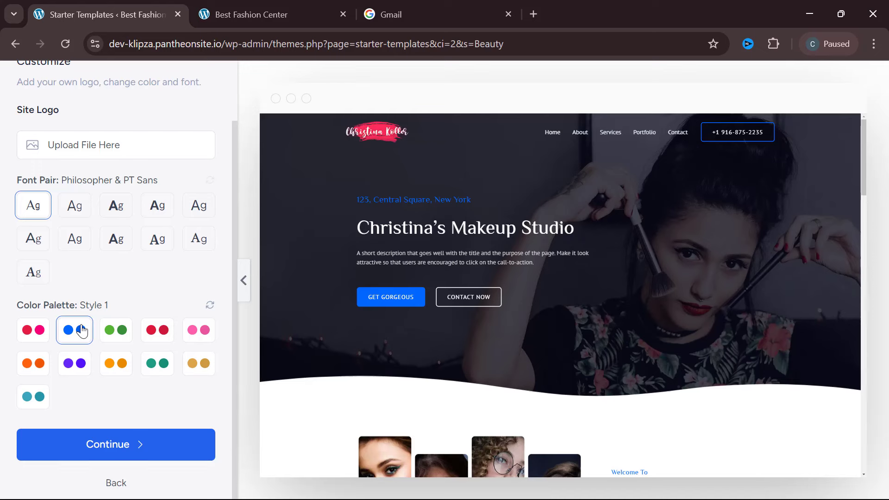
pyautogui.click(121, 335)
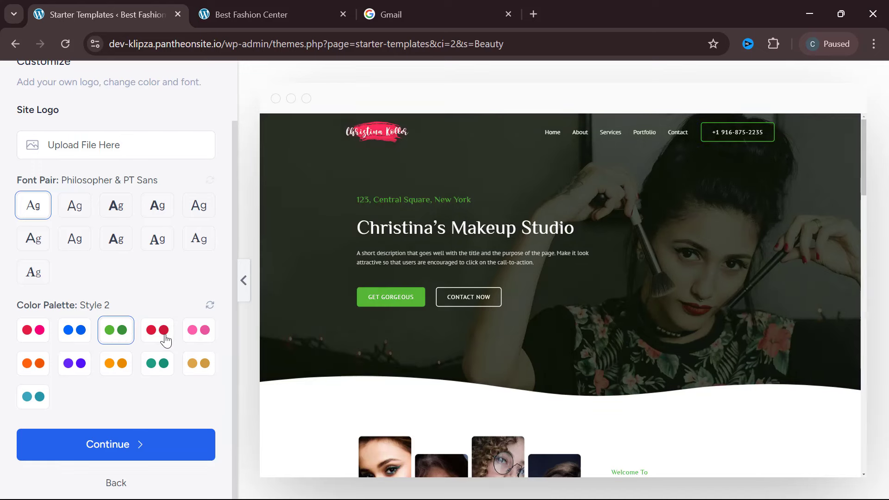
pyautogui.click(165, 341)
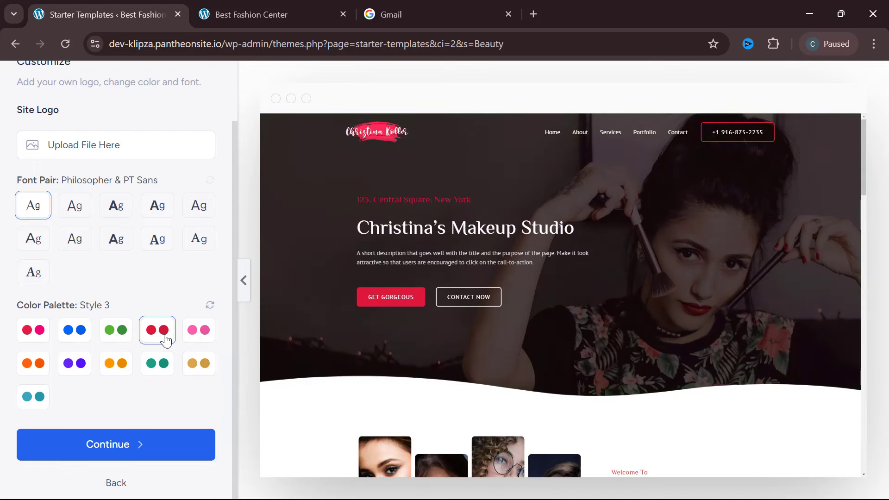
pyautogui.click(190, 338)
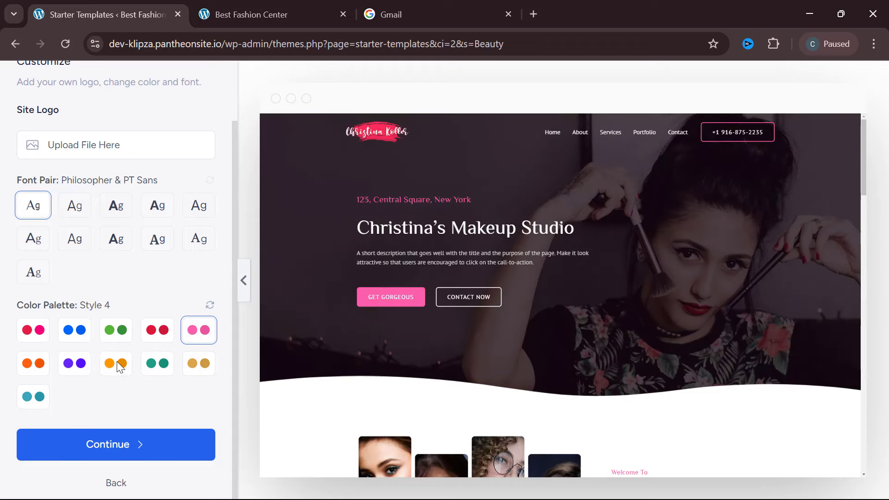
pyautogui.click(79, 375)
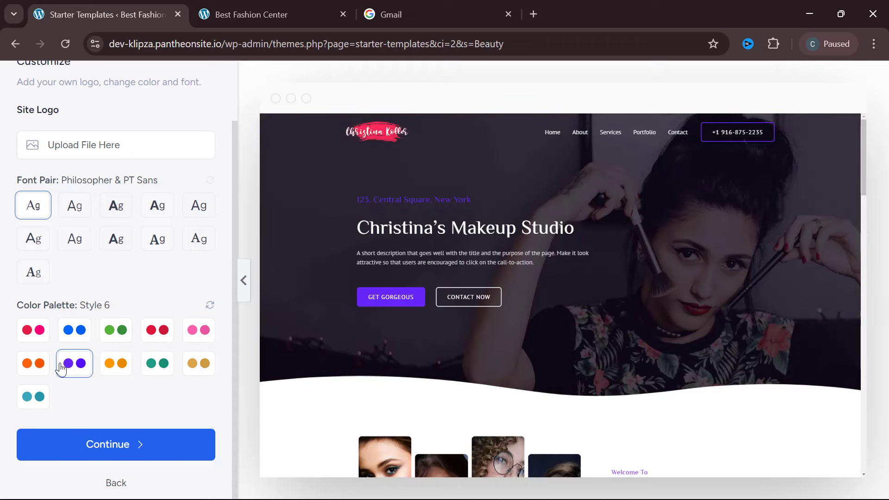
pyautogui.click(43, 364)
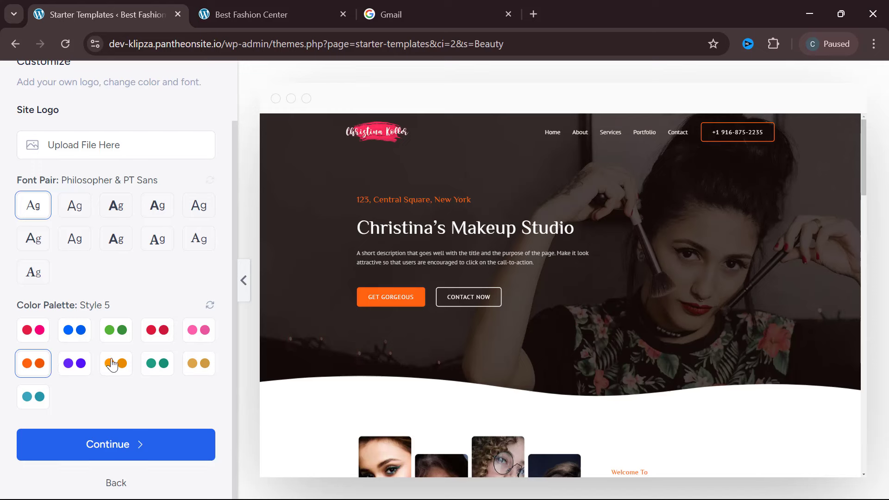
pyautogui.click(113, 364)
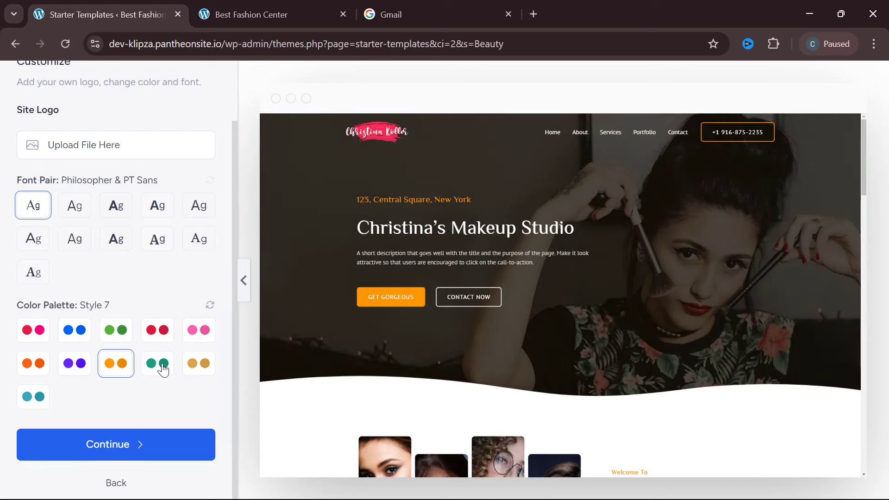
pyautogui.click(163, 367)
pyautogui.click(205, 372)
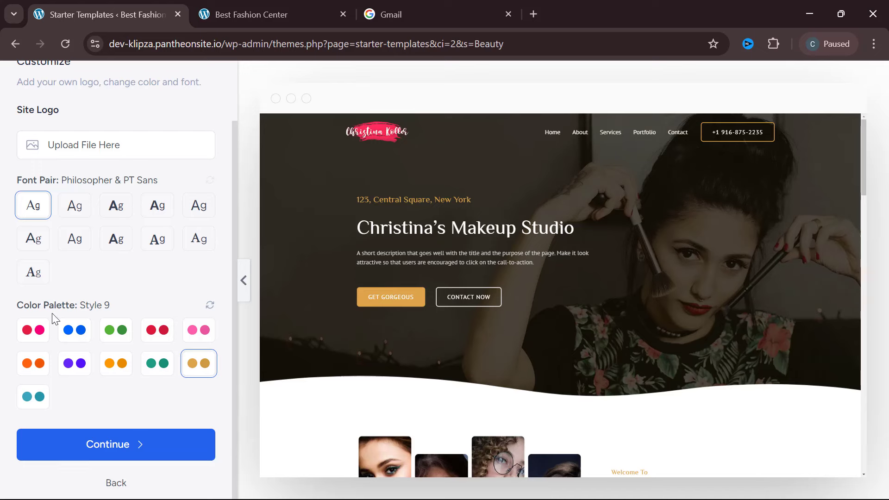
pyautogui.click(191, 331)
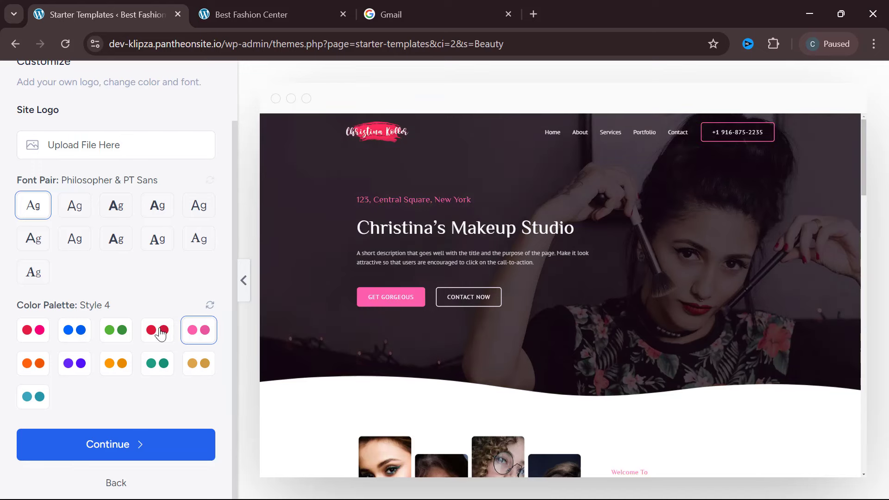
# Compare the red Style 3 and pink Style 4 color palettes, and apply the Original palette to the template.
pyautogui.click(153, 334)
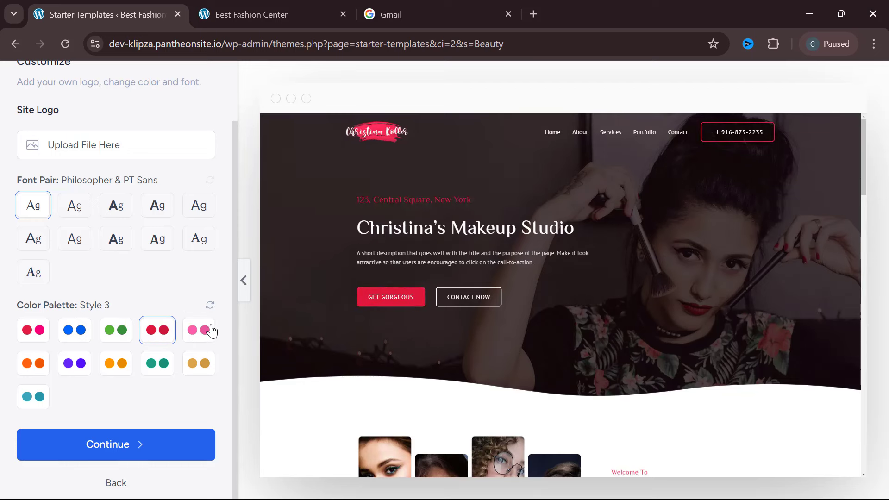
pyautogui.click(212, 330)
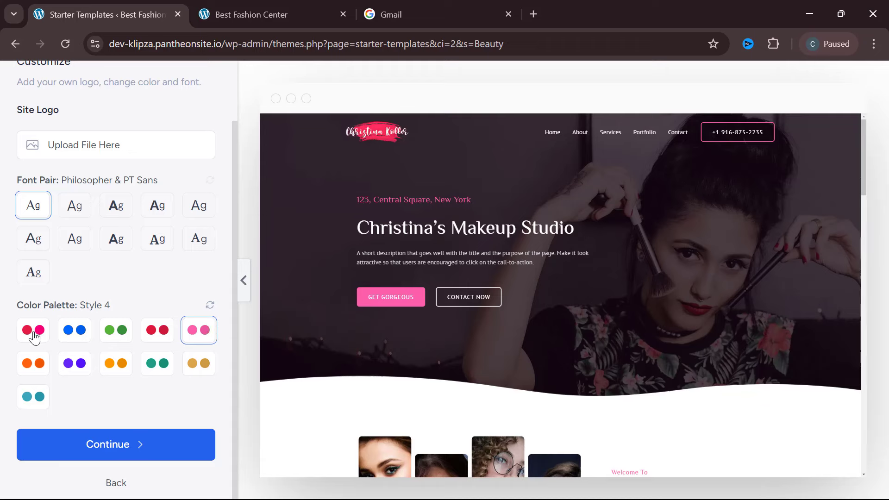
pyautogui.click(35, 338)
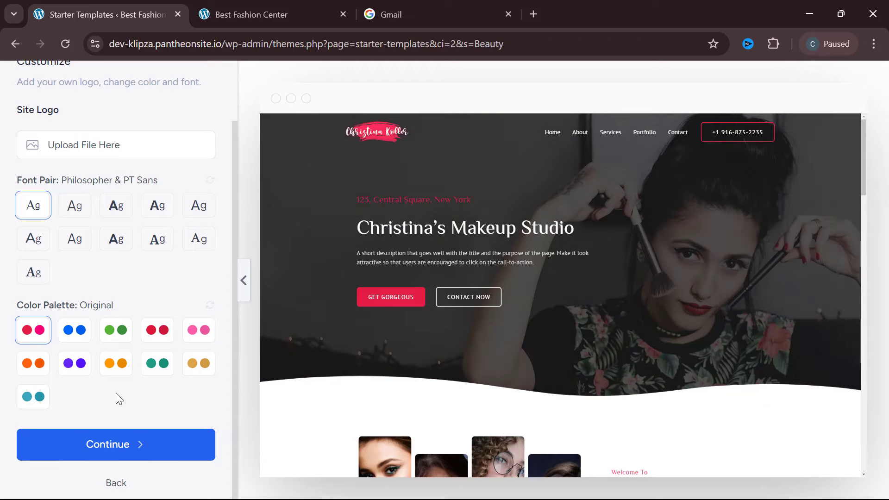
# Try out the preset font pairs on the template, apply Outfit & DM Sans, and continue to the feature selection.
pyautogui.click(75, 210)
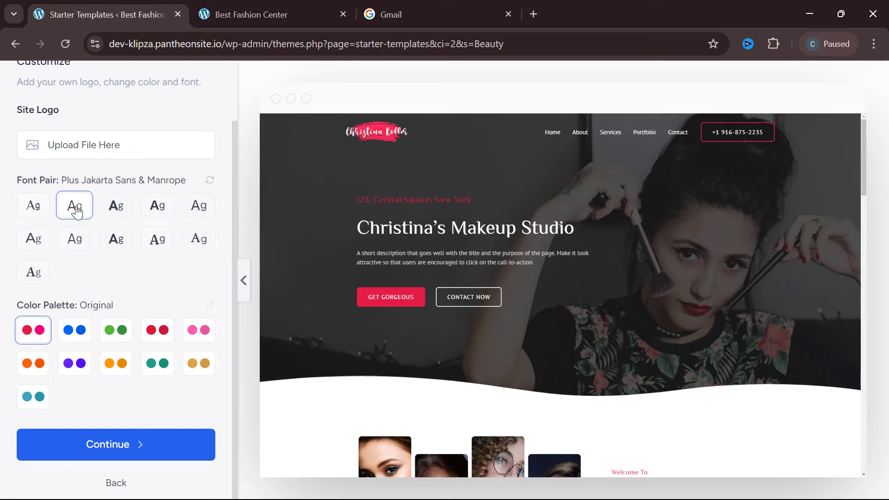
pyautogui.click(106, 210)
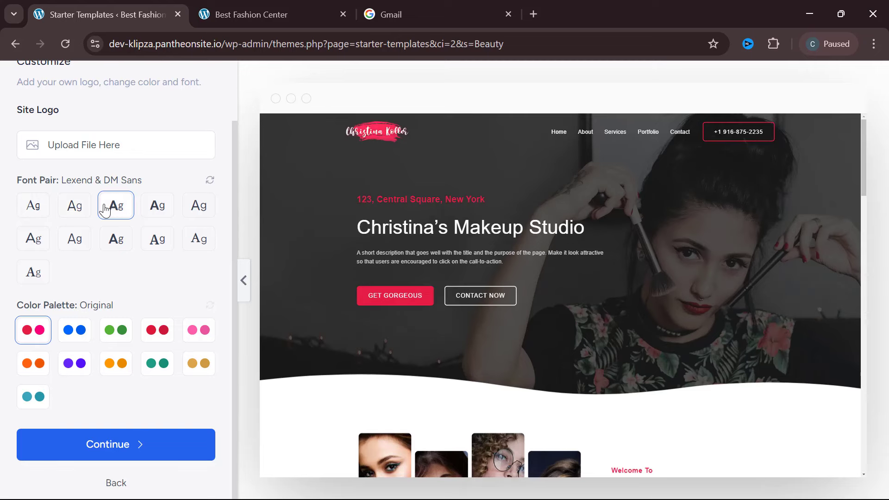
pyautogui.click(156, 207)
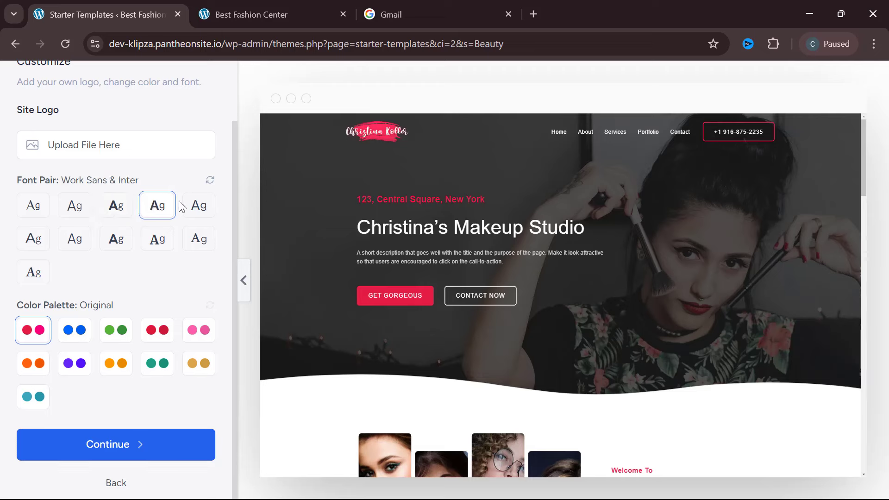
pyautogui.click(199, 210)
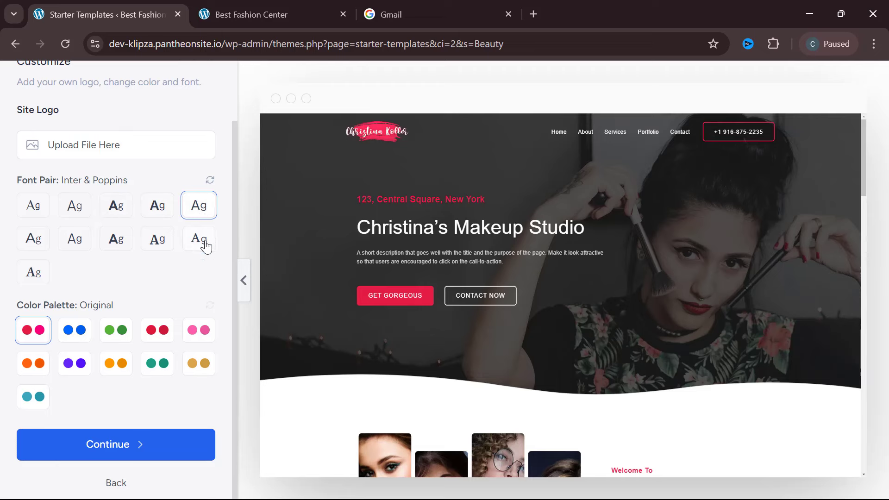
pyautogui.click(204, 241)
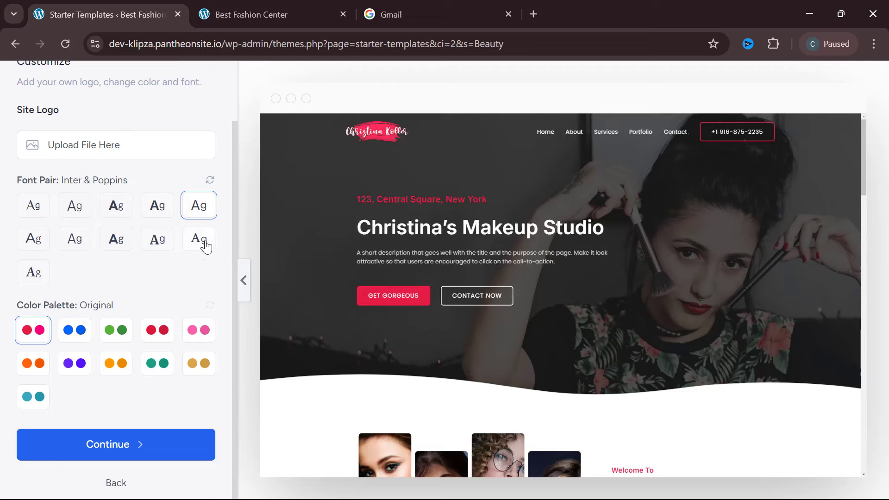
pyautogui.click(157, 239)
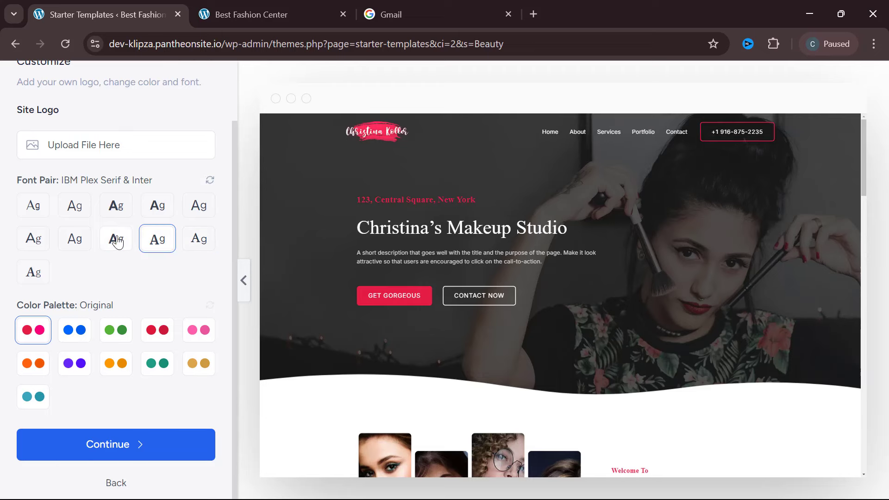
pyautogui.click(117, 240)
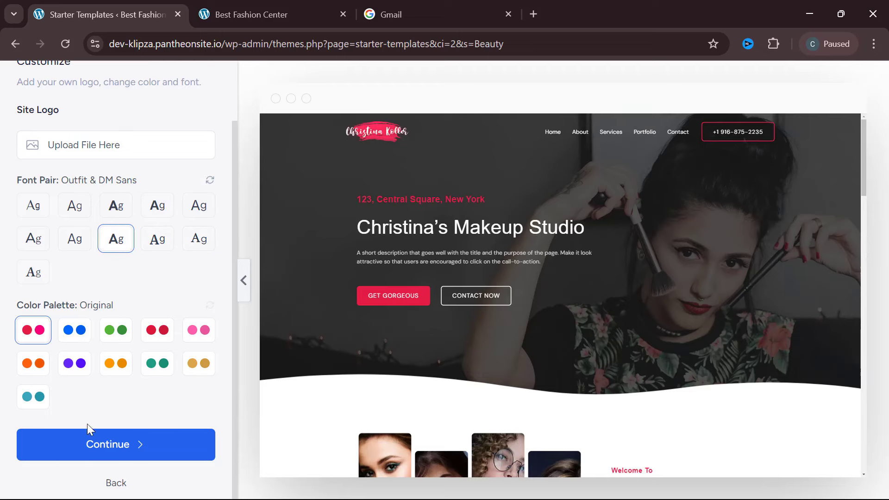
pyautogui.click(88, 443)
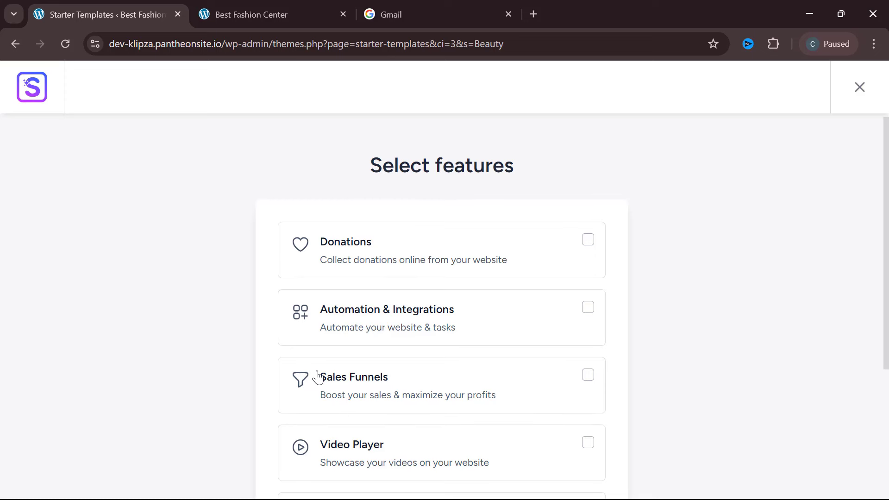
# Add the Donations, Free Live Chat and Video Player features to the site and continue.
pyautogui.scroll(-2, 318, 377)
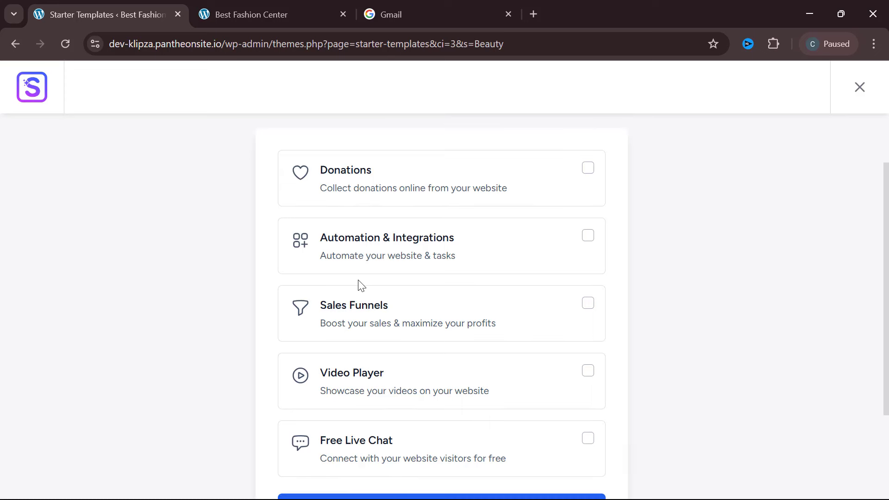
pyautogui.click(586, 186)
pyautogui.scroll(-2, 547, 292)
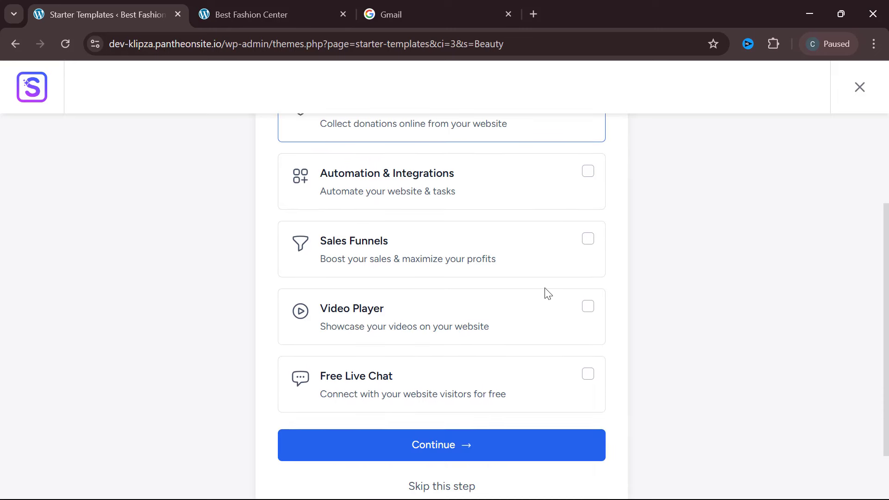
pyautogui.click(590, 377)
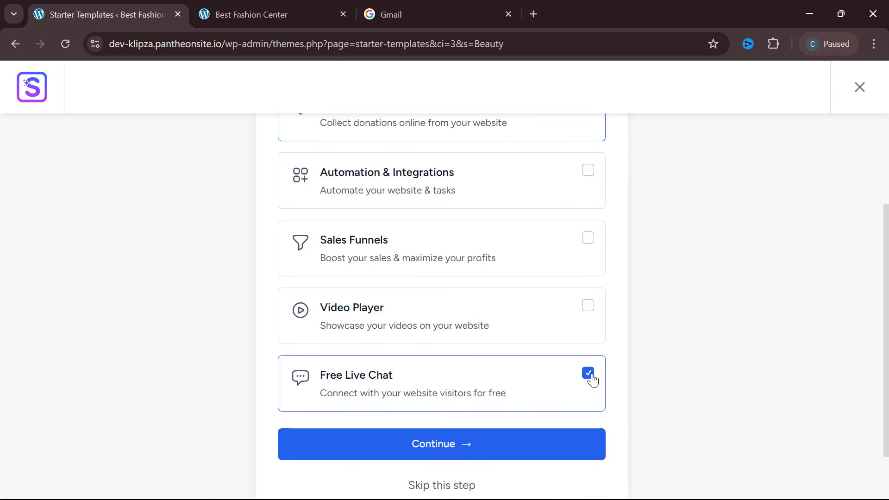
pyautogui.scroll(1, 570, 358)
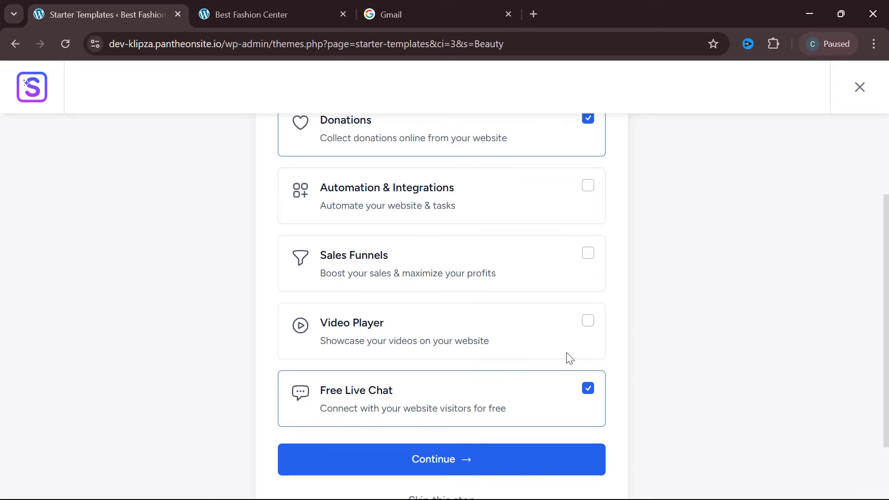
pyautogui.click(550, 334)
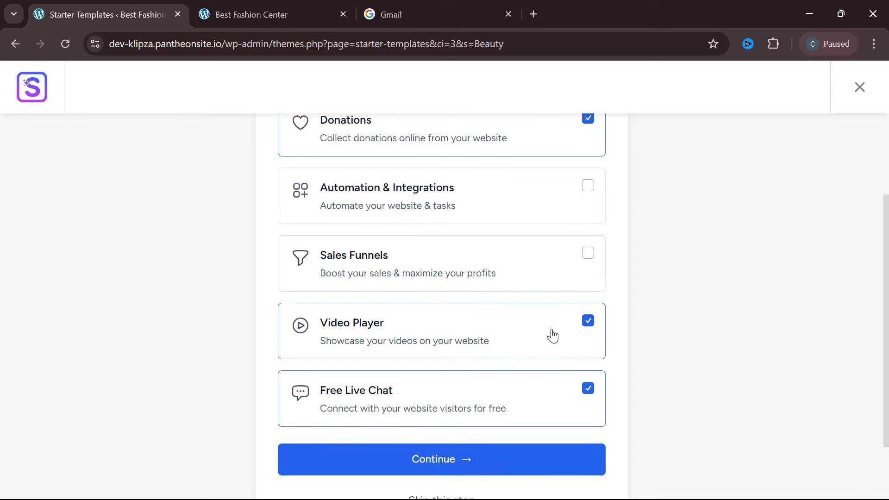
pyautogui.click(504, 463)
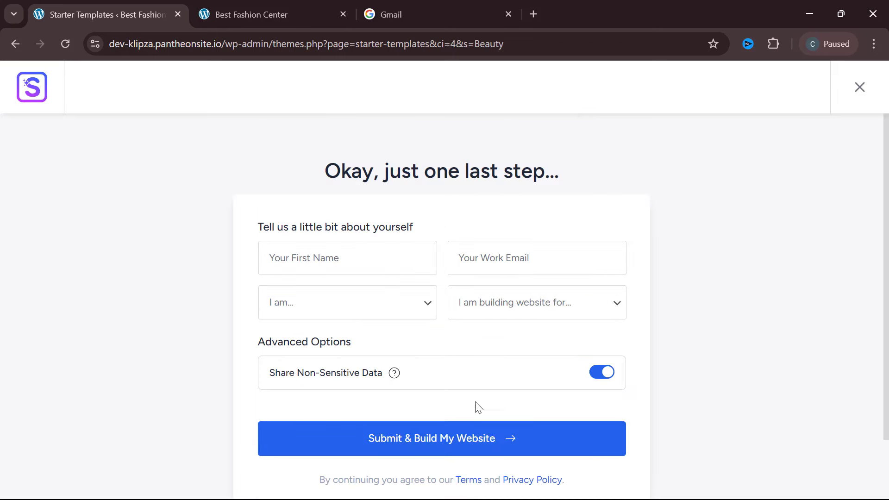
# Fill in the first name and work email, choose Expert and My Client, and submit the form to build the website.
pyautogui.scroll(-2, 441, 313)
pyautogui.scroll(2, 359, 210)
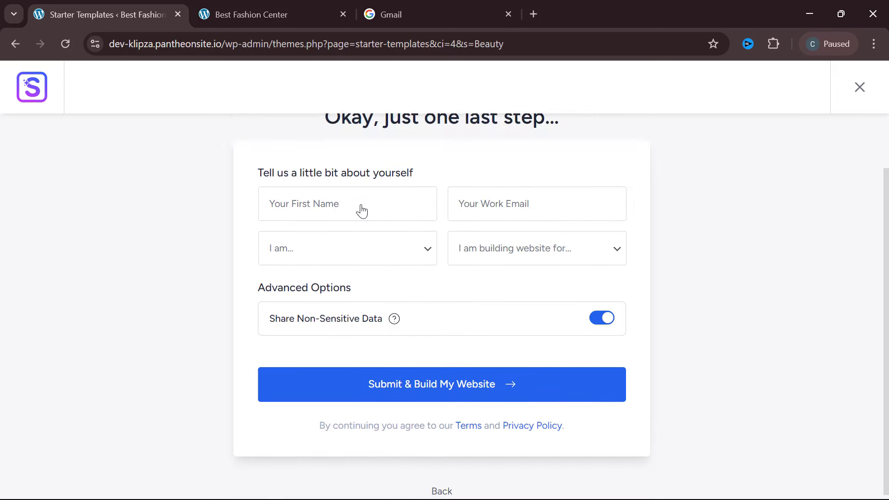
pyautogui.click(352, 251)
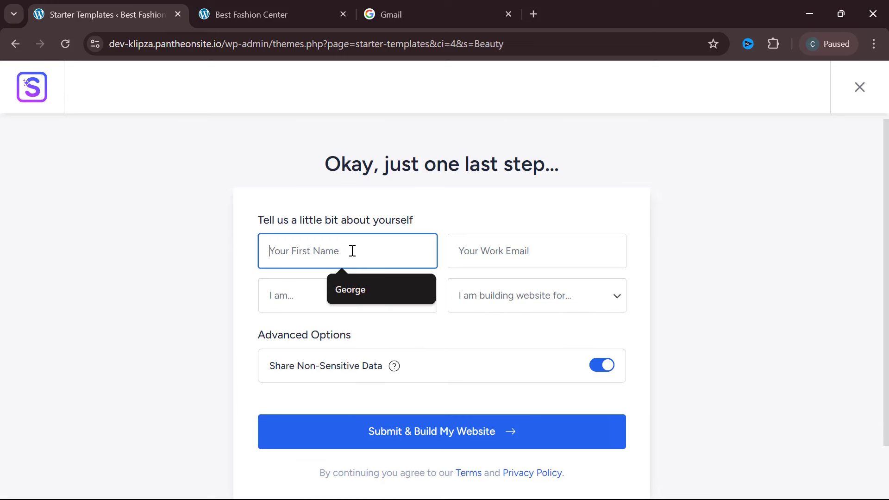
pyautogui.click(368, 280)
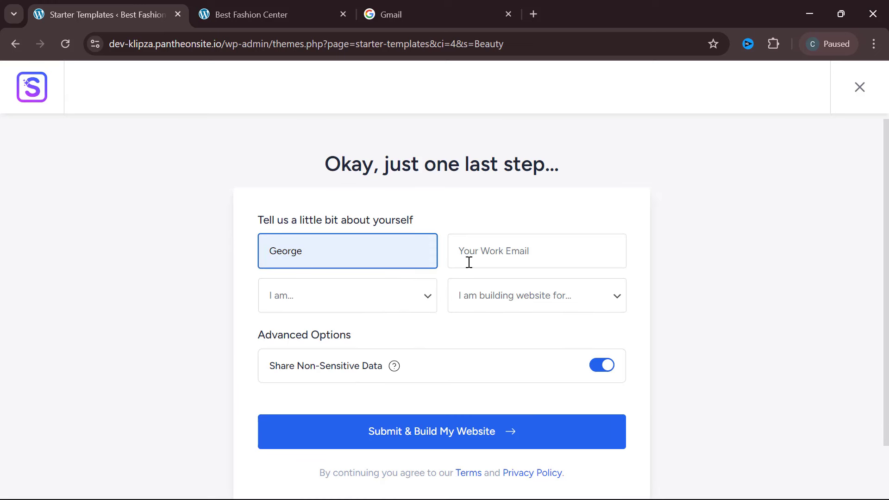
pyautogui.click(485, 257)
pyautogui.click(528, 314)
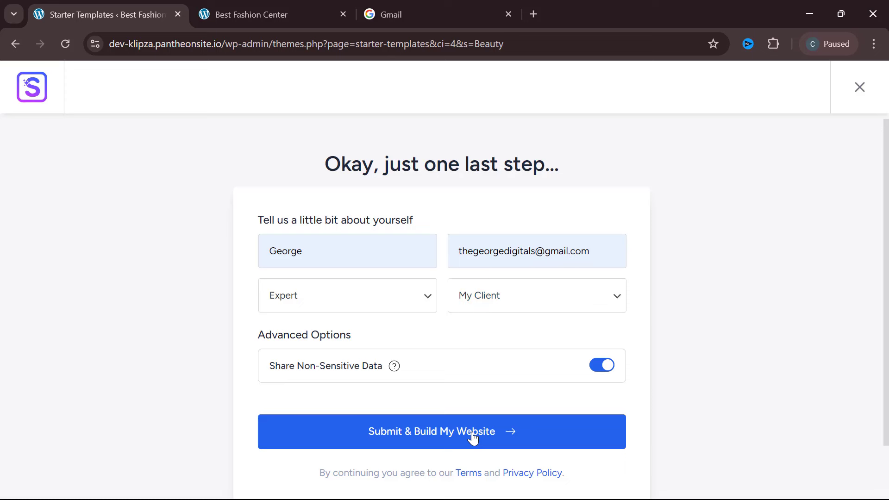
pyautogui.click(472, 437)
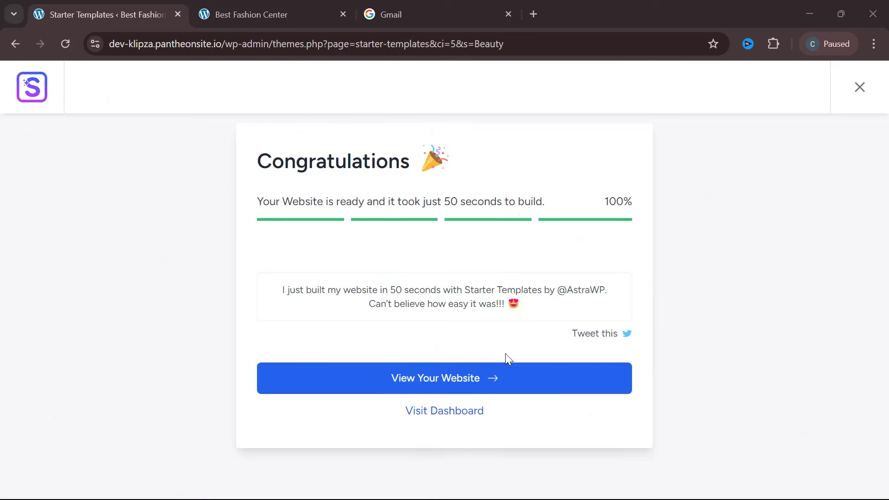
# Open the newly built website and compare it with the site's earlier default page.
pyautogui.click(217, 4)
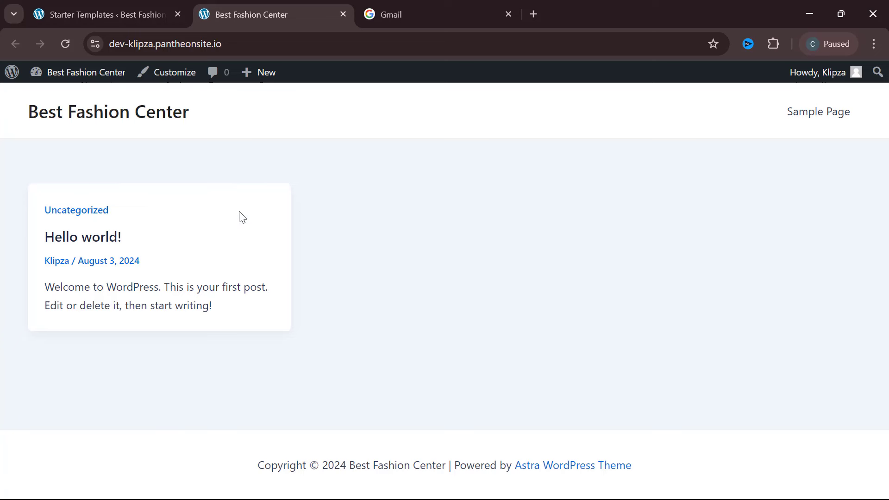
pyautogui.click(141, 4)
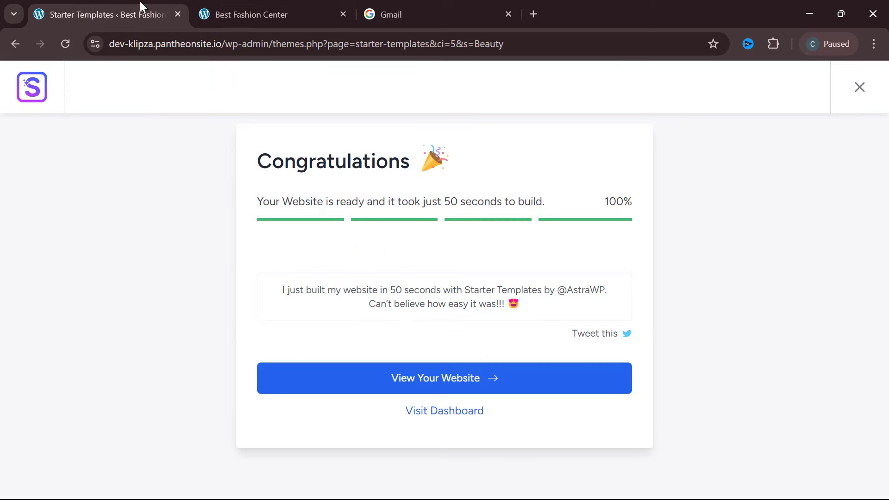
pyautogui.click(443, 390)
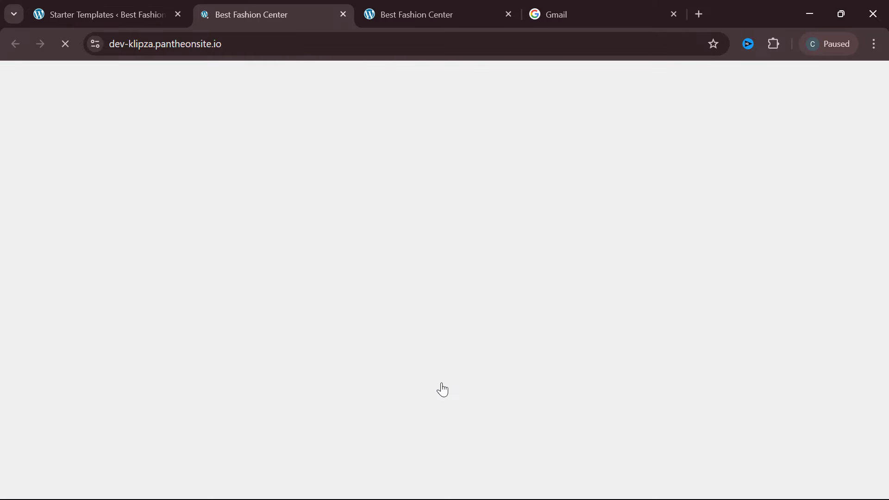
pyautogui.click(421, 4)
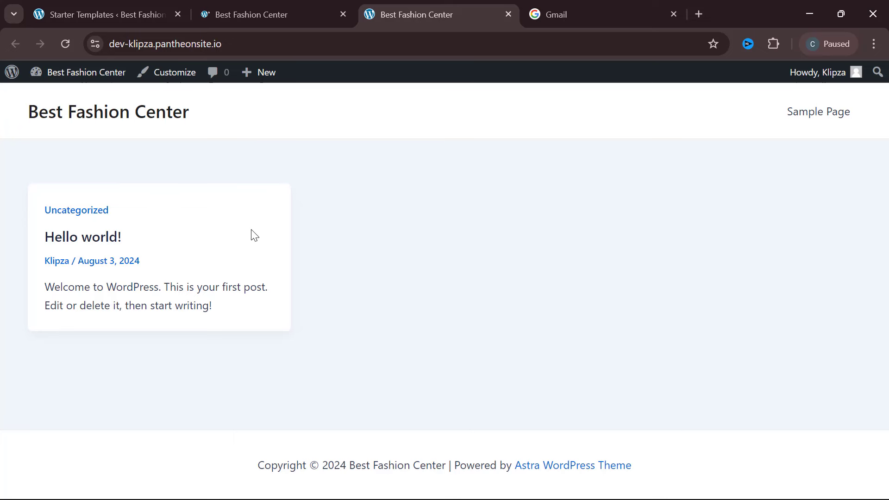
pyautogui.click(330, 6)
# Look through the new homepage's sections, from the studio introduction, services and prices down to the footer.
pyautogui.scroll(-5, 340, 251)
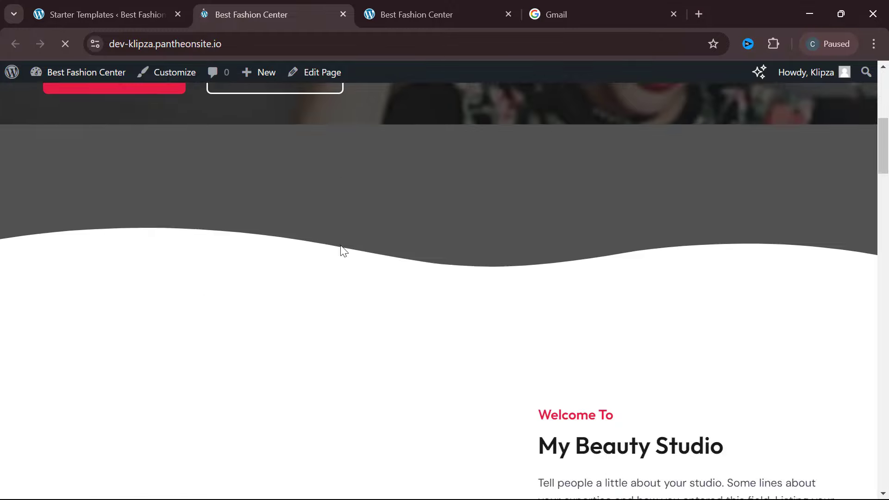
pyautogui.scroll(5, 341, 250)
pyautogui.scroll(-10, 341, 250)
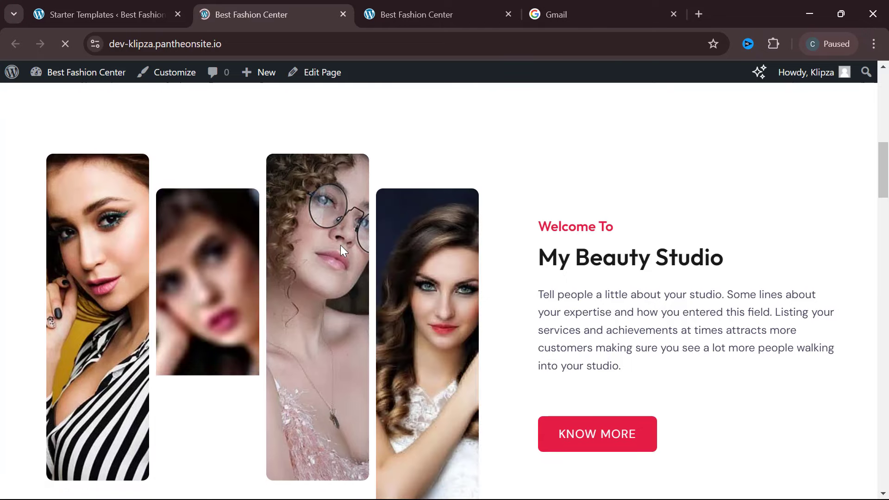
pyautogui.scroll(-11, 341, 250)
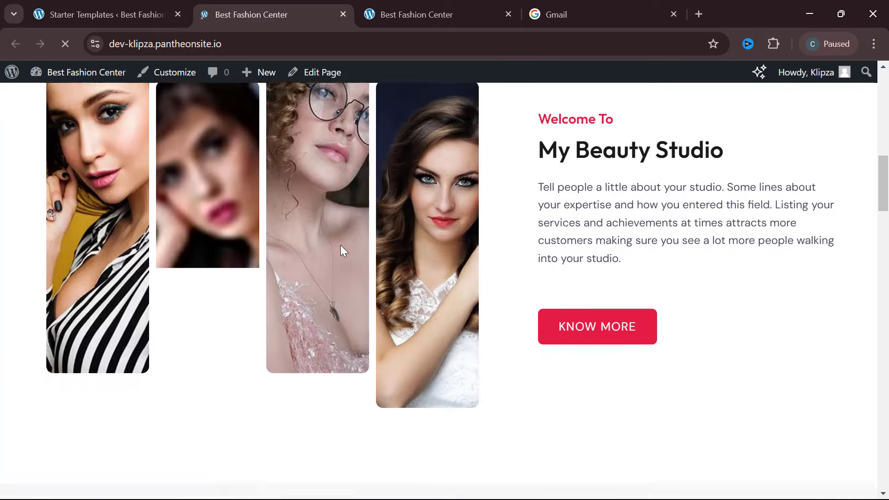
pyautogui.scroll(-20, 343, 251)
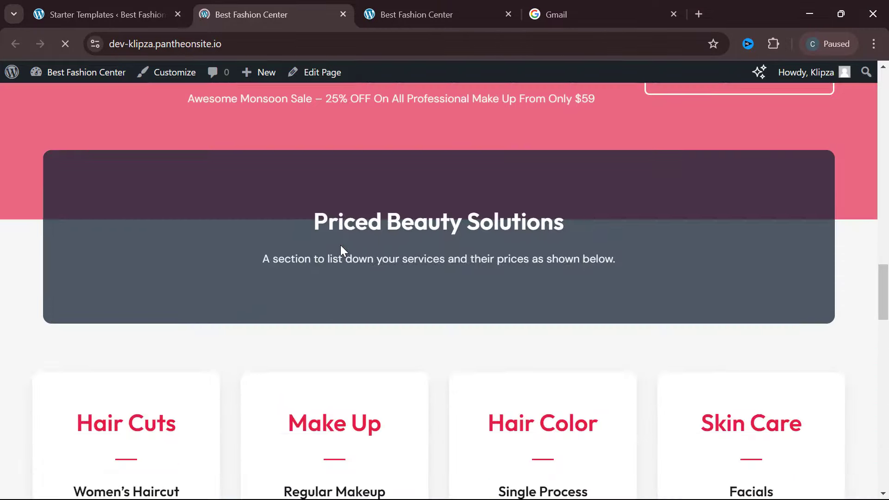
pyautogui.scroll(-10, 343, 251)
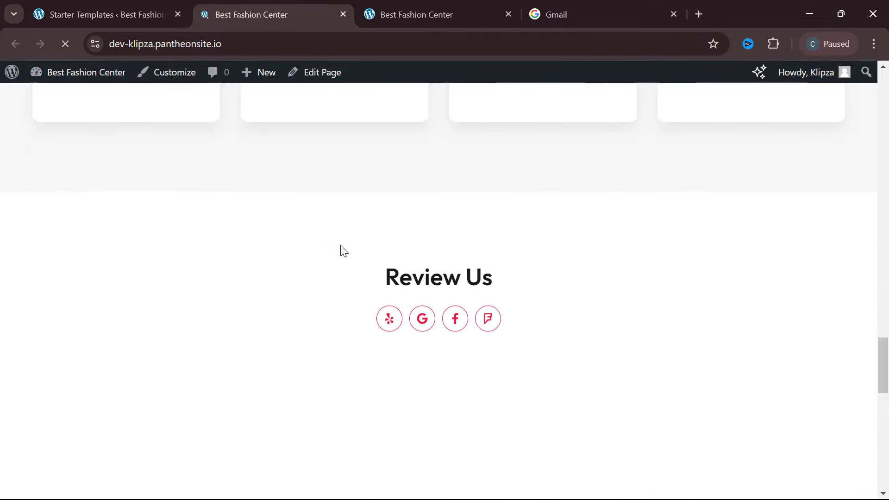
pyautogui.scroll(-9, 341, 247)
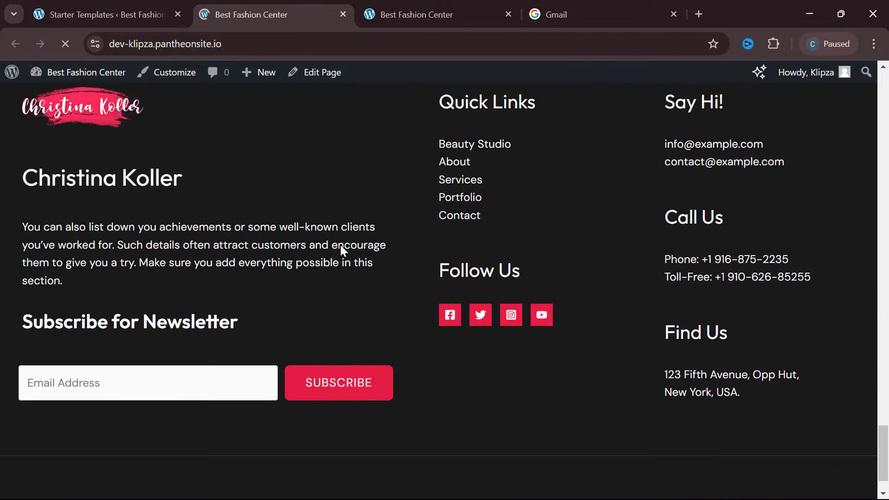
pyautogui.scroll(12, 341, 247)
pyautogui.scroll(20, 341, 245)
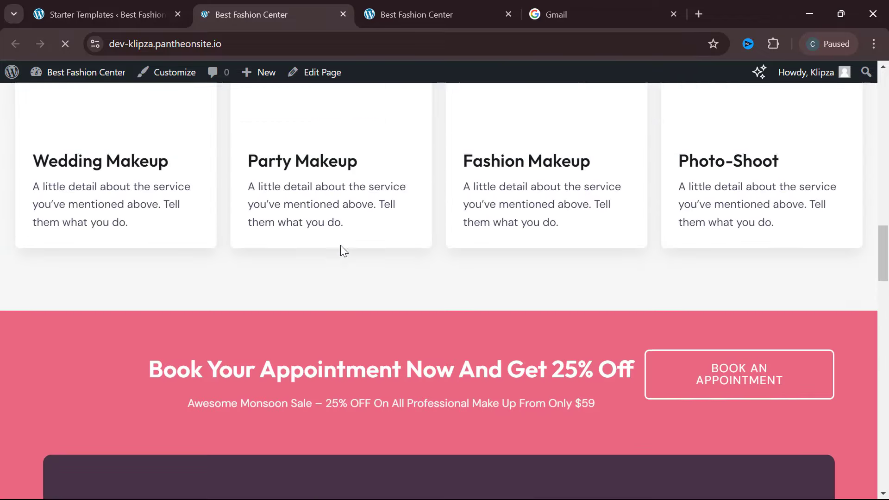
# Open the Home page for editing with Elementor, dismissing the block editor welcome guide and the Elementor notification.
pyautogui.scroll(2, 341, 250)
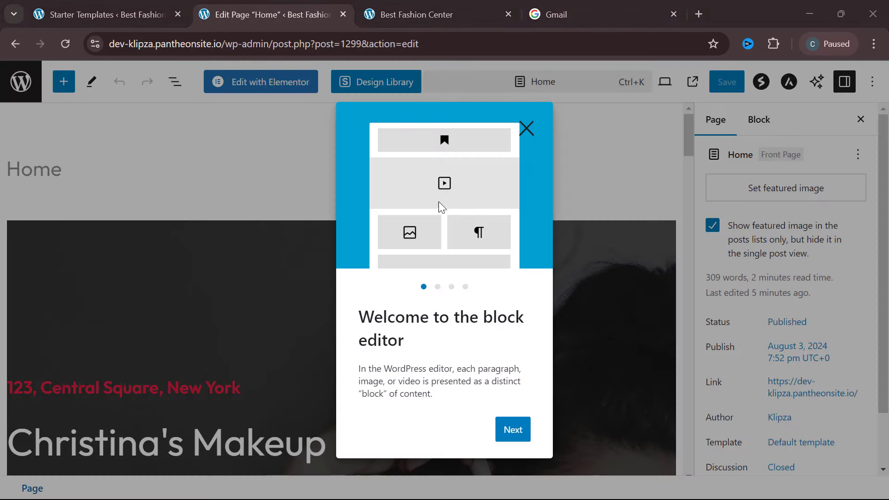
pyautogui.click(521, 429)
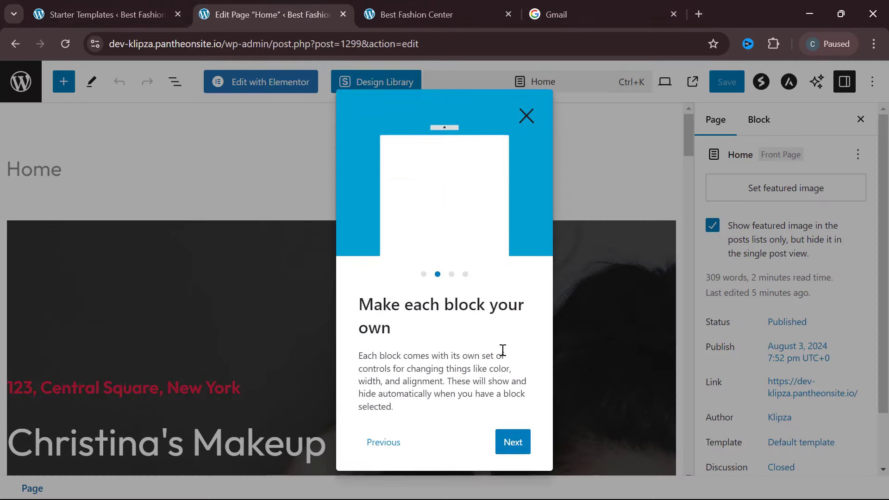
pyautogui.click(526, 115)
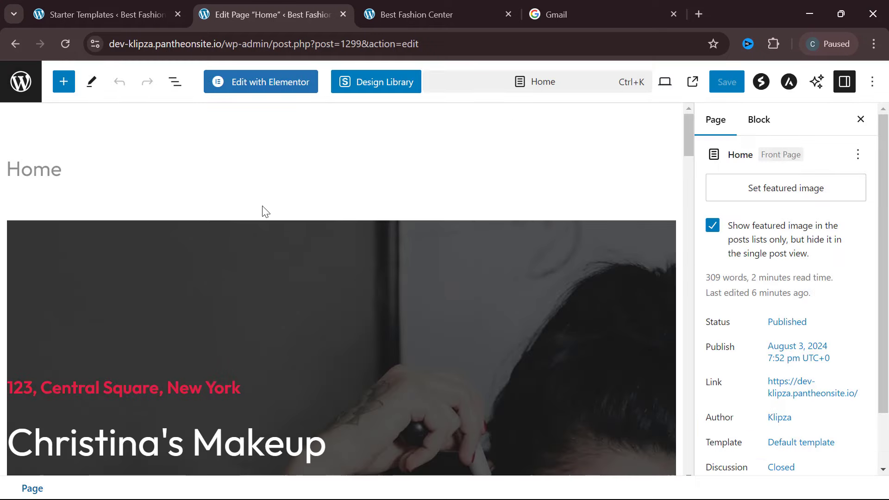
pyautogui.scroll(-3, 264, 211)
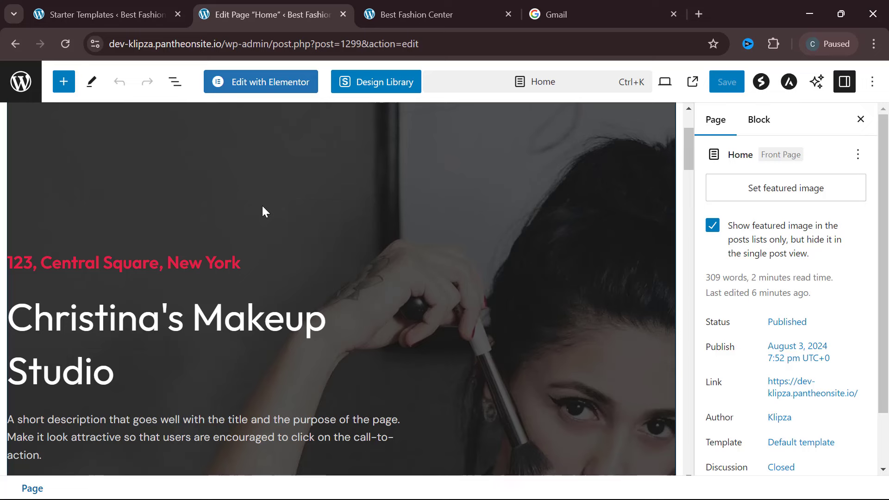
pyautogui.click(264, 88)
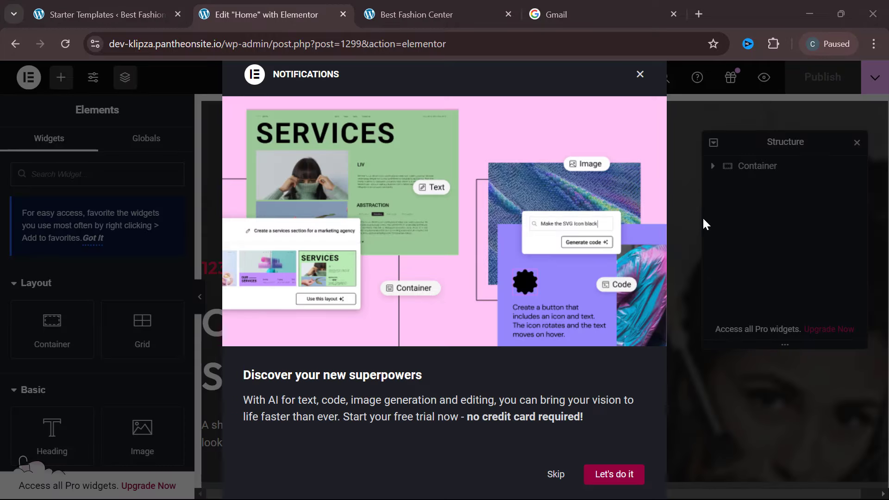
pyautogui.click(641, 75)
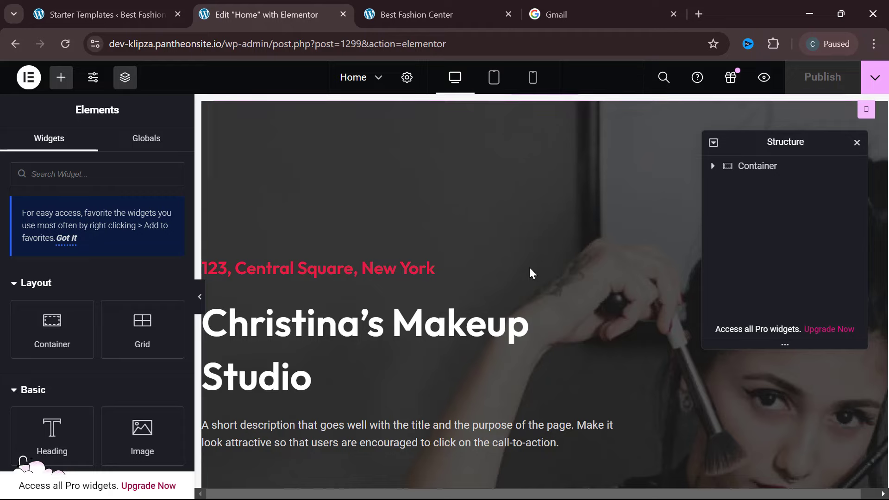
# Replace the address line above the hero's main heading with "Best Fashion Center In Africa".
pyautogui.scroll(-10, 532, 281)
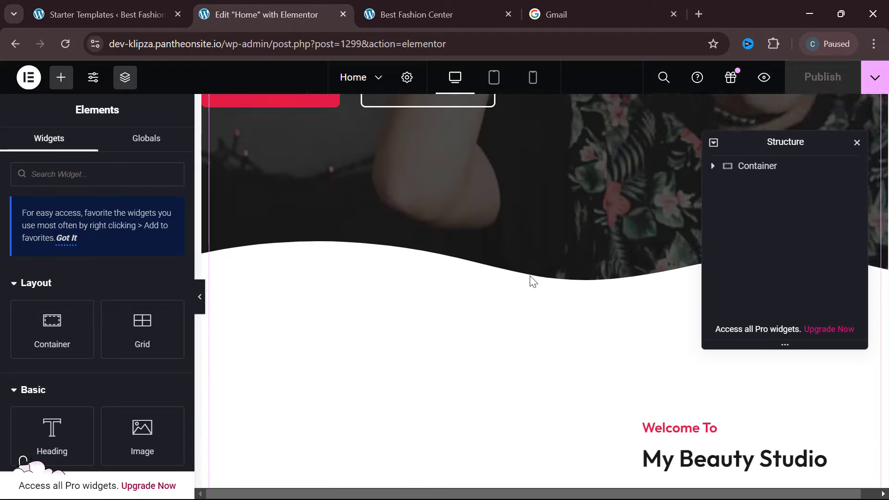
pyautogui.scroll(10, 531, 281)
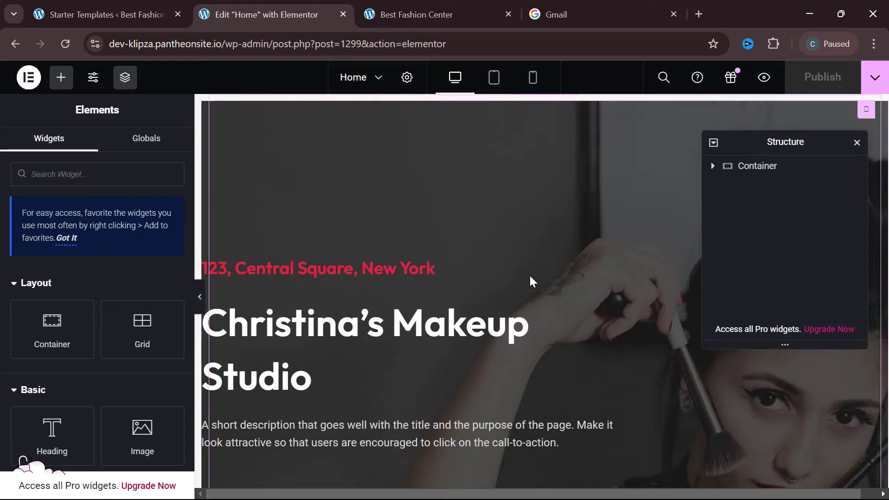
pyautogui.scroll(-2, 274, 342)
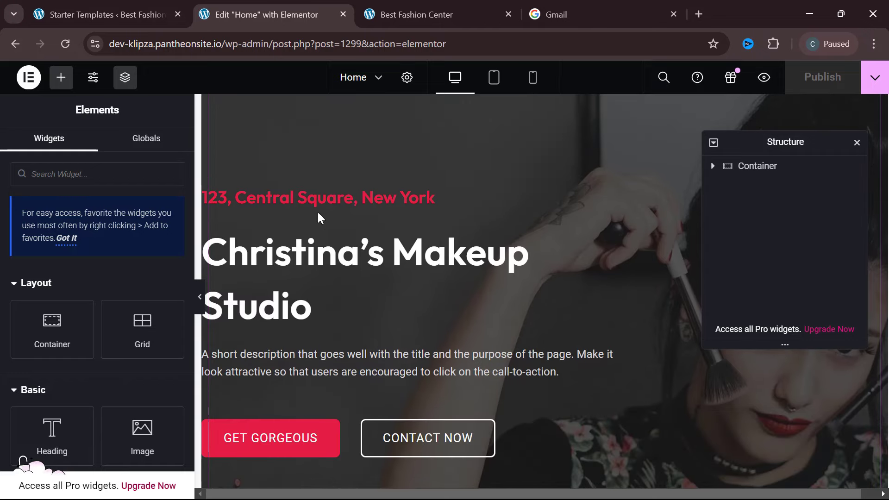
pyautogui.click(304, 203)
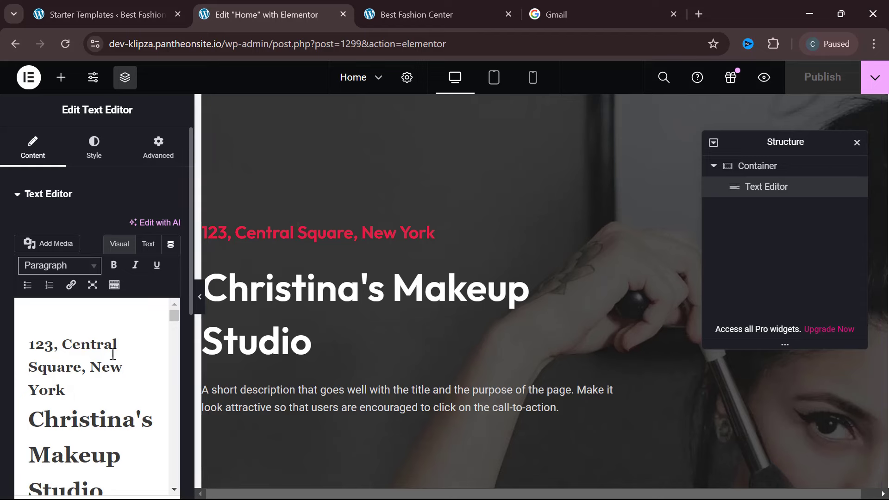
pyautogui.moveTo(66, 390); pyautogui.dragTo(30, 345)
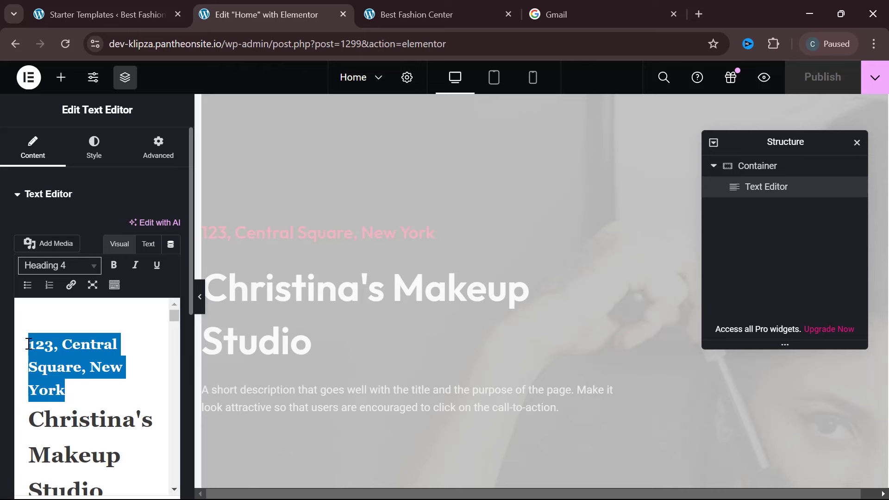
pyautogui.write('Best')
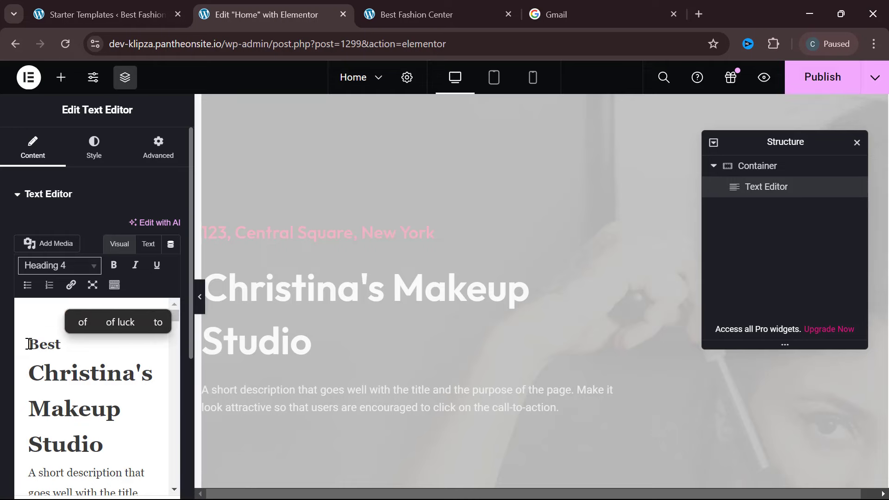
pyautogui.write(' Fashi')
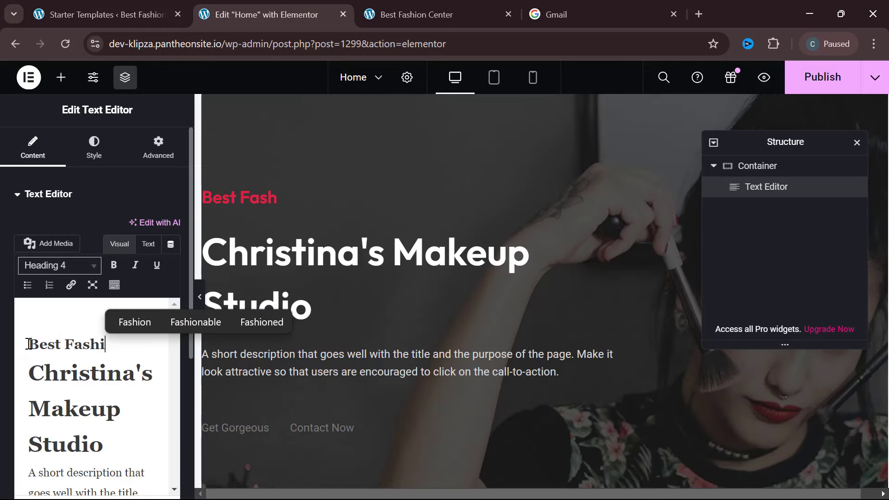
pyautogui.write('on Cent')
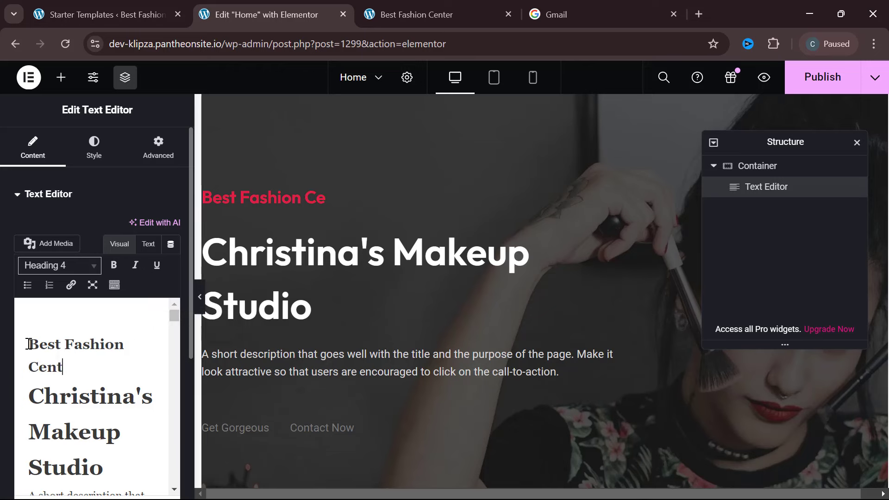
pyautogui.write('er In A')
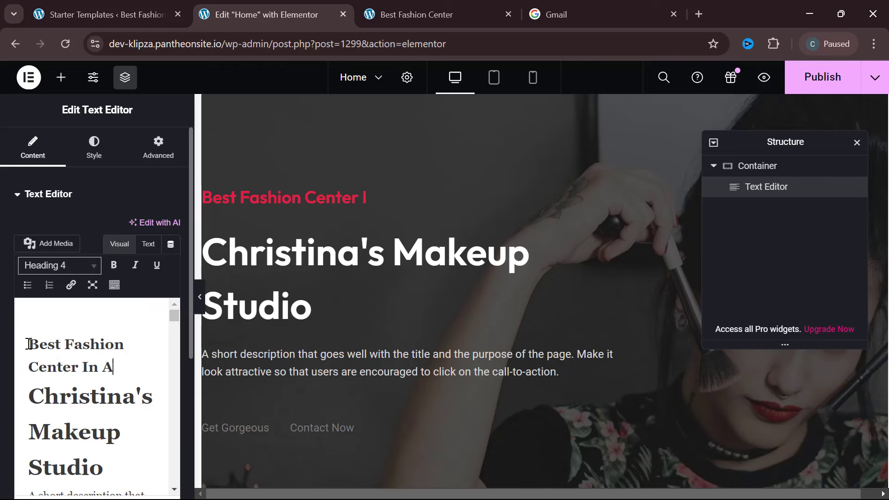
pyautogui.write('frica')
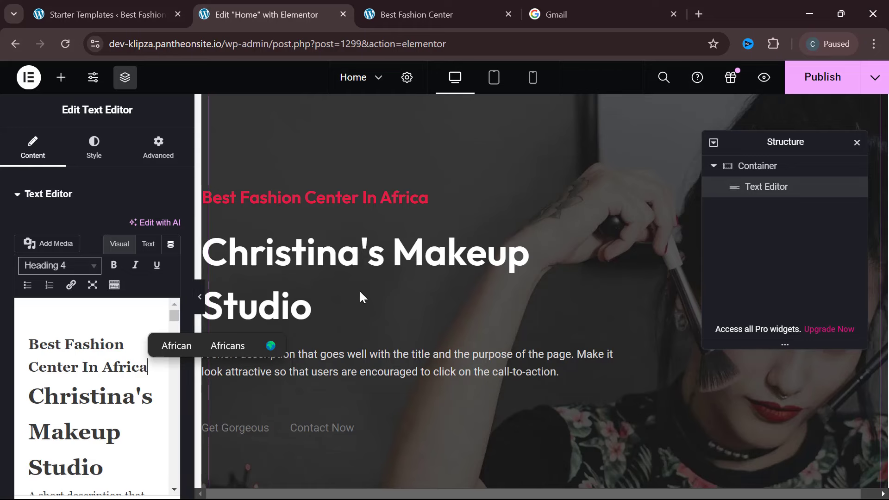
# Change the name in the hero's main heading so it reads "Klipza's Makeup Studio".
pyautogui.scroll(-1, 360, 292)
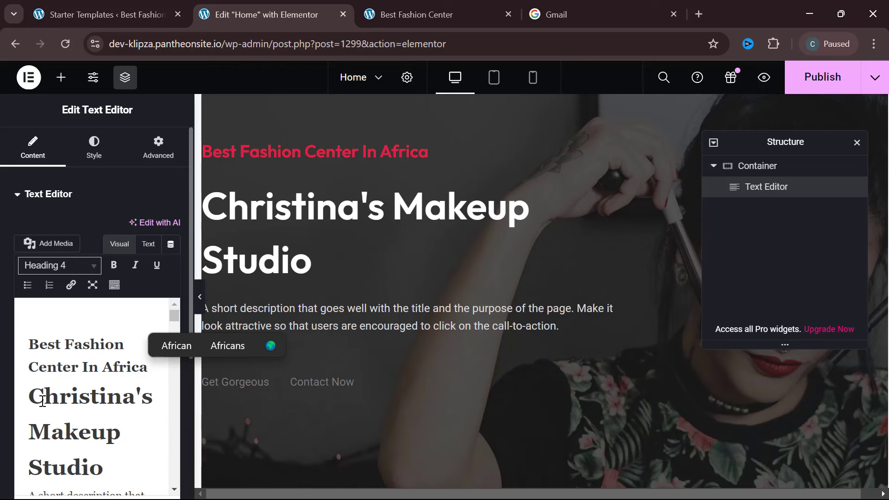
pyautogui.moveTo(35, 397); pyautogui.dragTo(137, 397)
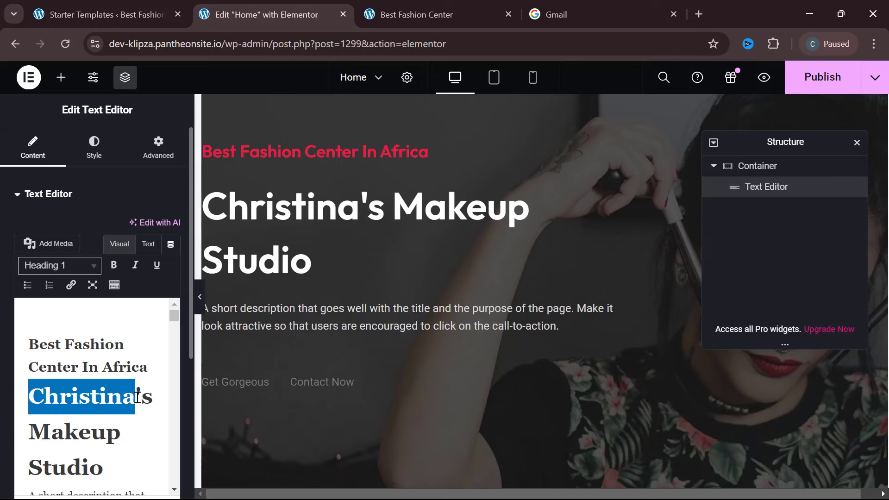
pyautogui.write('Klip')
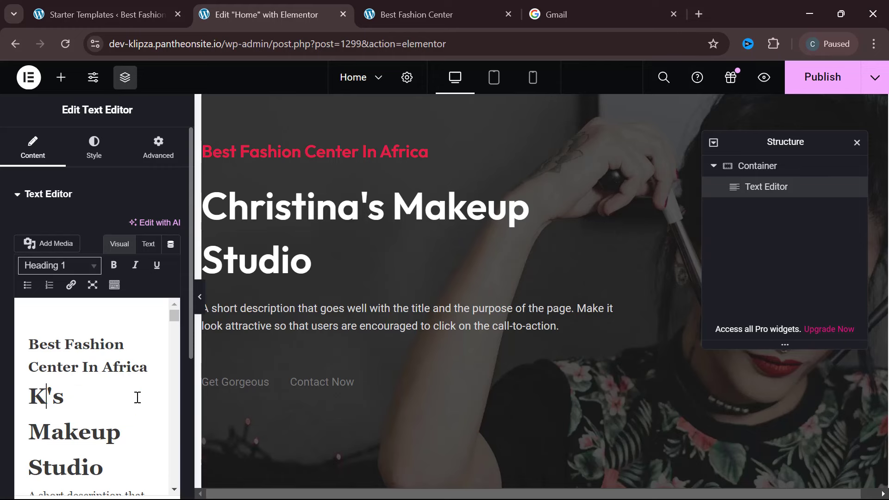
pyautogui.write('za')
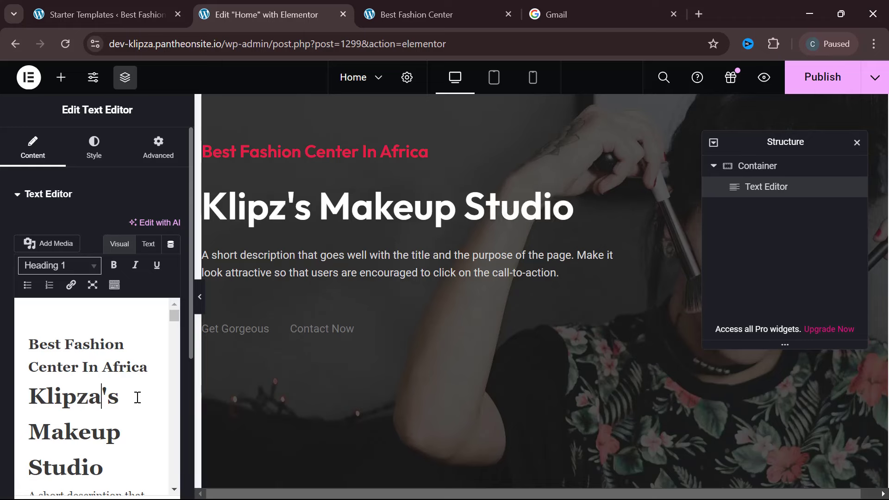
# Look over the edited hero and the photo and studio introduction section below it in the desktop layout.
pyautogui.scroll(-1, 112, 441)
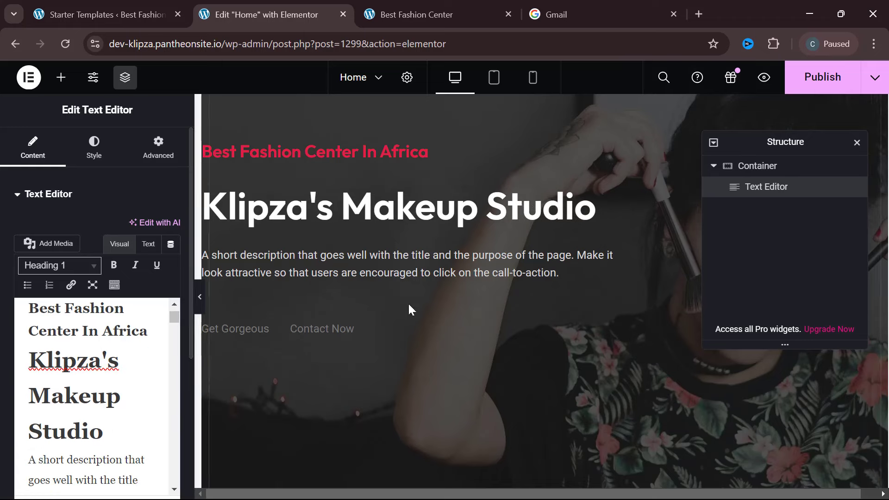
pyautogui.scroll(-1, 375, 304)
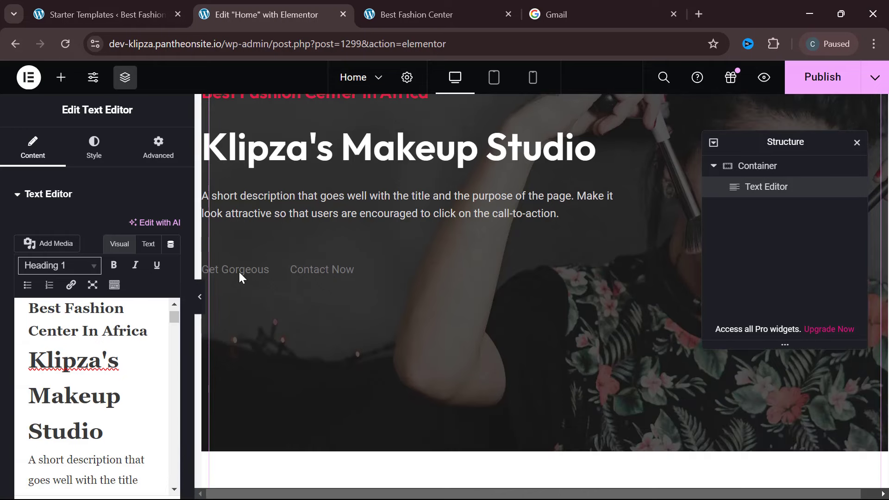
pyautogui.scroll(1, 255, 269)
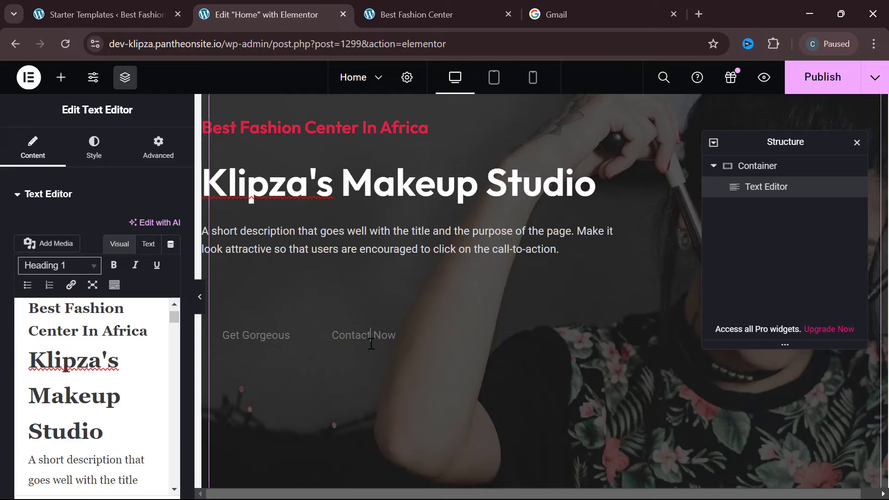
pyautogui.scroll(-10, 321, 342)
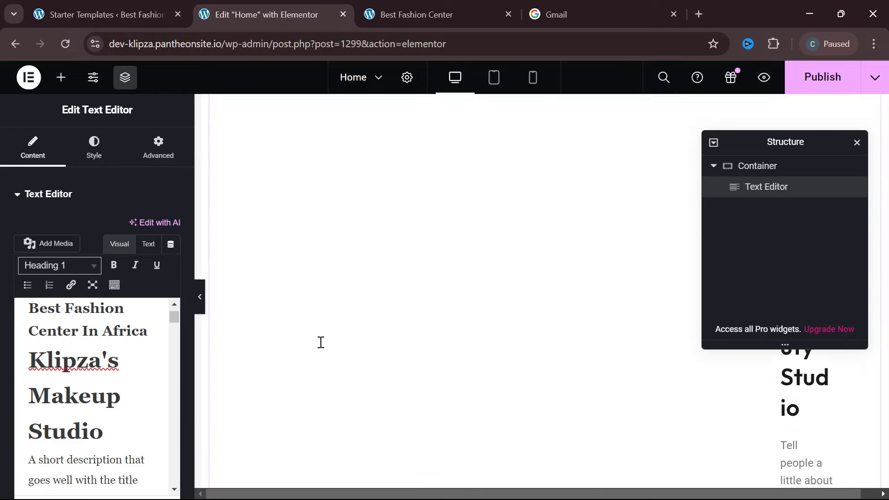
pyautogui.scroll(2, 321, 342)
pyautogui.scroll(-10, 321, 342)
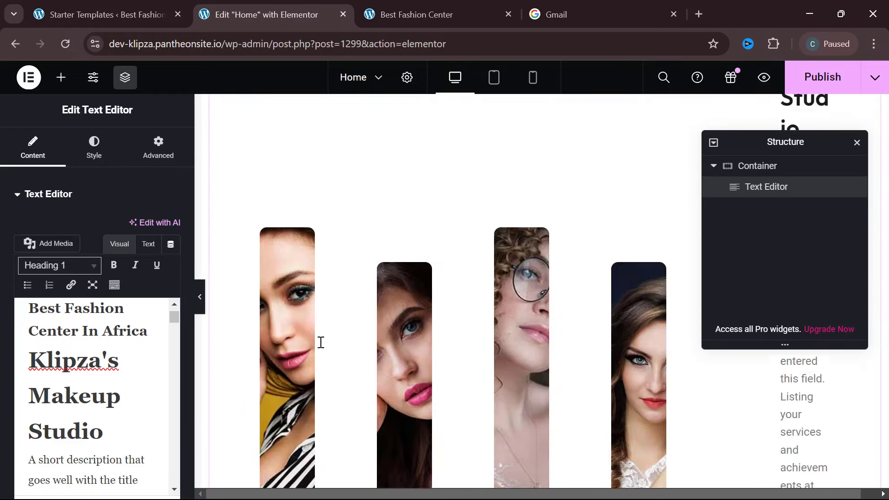
pyautogui.scroll(-8, 321, 343)
pyautogui.scroll(2, 321, 342)
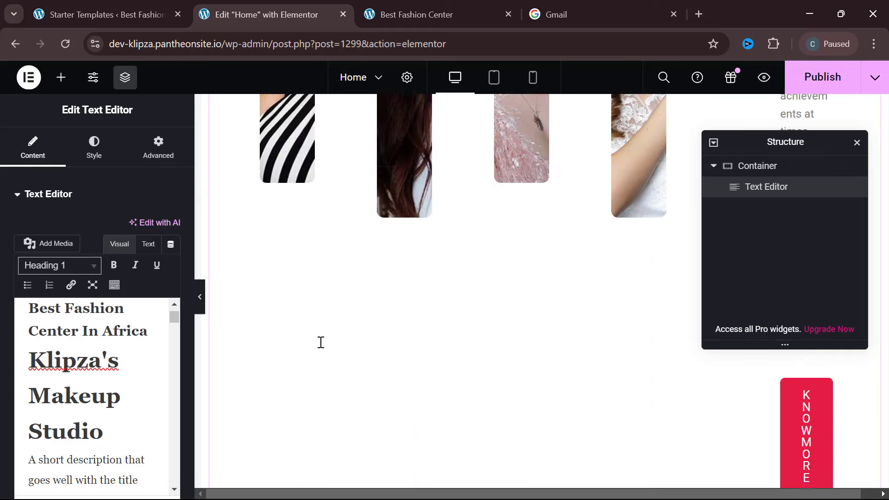
pyautogui.scroll(10, 321, 343)
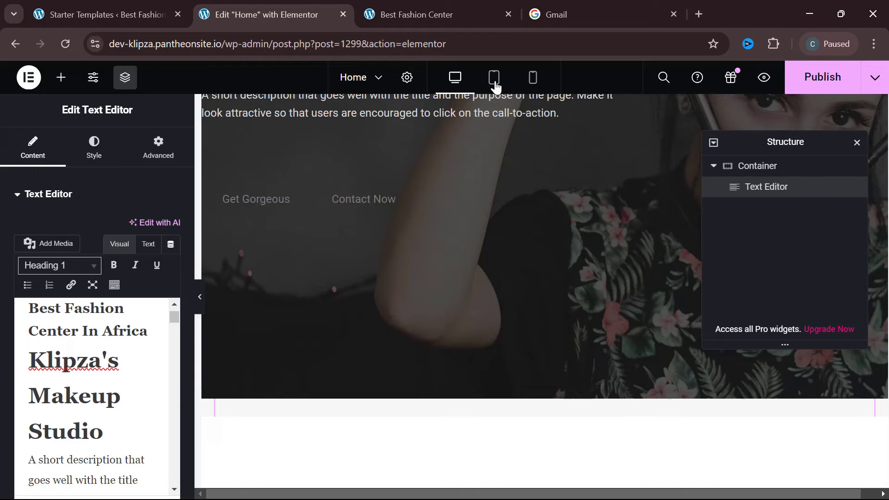
# Preview the Home page in the tablet portrait layout and check the hero and photo sections.
pyautogui.click(495, 85)
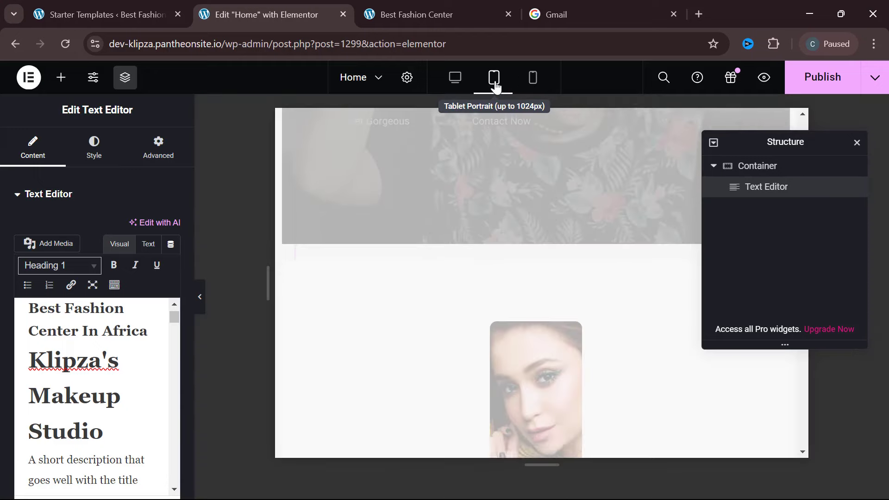
pyautogui.scroll(-8, 465, 302)
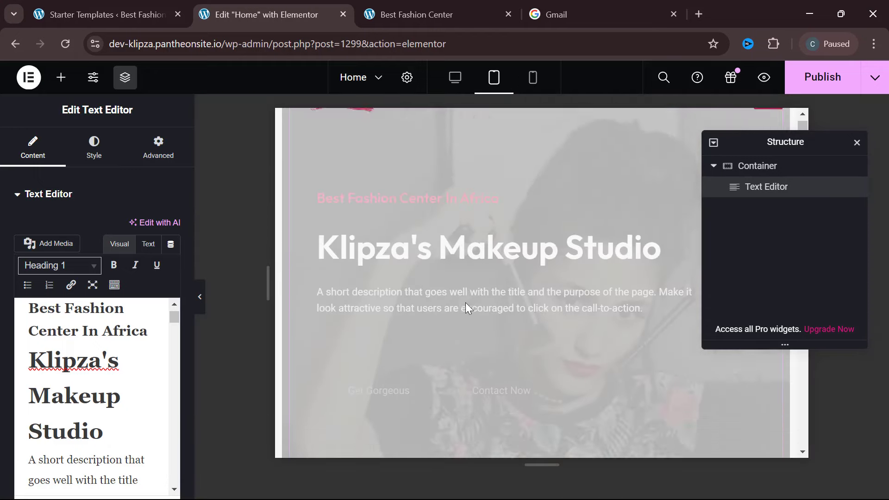
pyautogui.scroll(-2, 465, 302)
pyautogui.scroll(12, 465, 302)
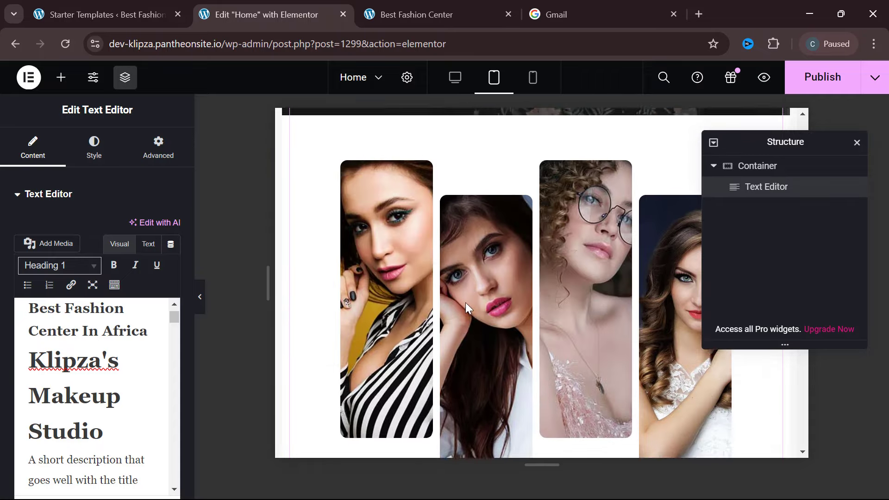
pyautogui.scroll(1, 465, 302)
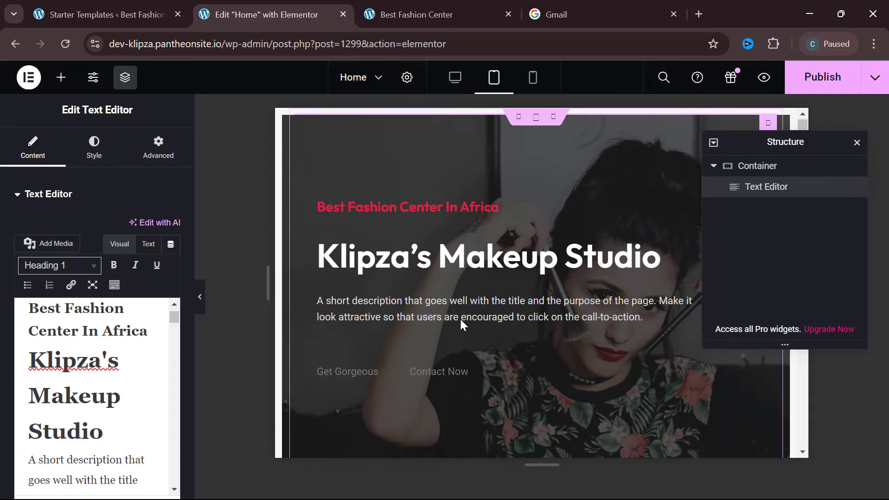
# Preview the Home page in the mobile layout with the editing panel hidden, checking the sections from the hero down to the service cards.
pyautogui.click(528, 78)
pyautogui.scroll(-5, 526, 286)
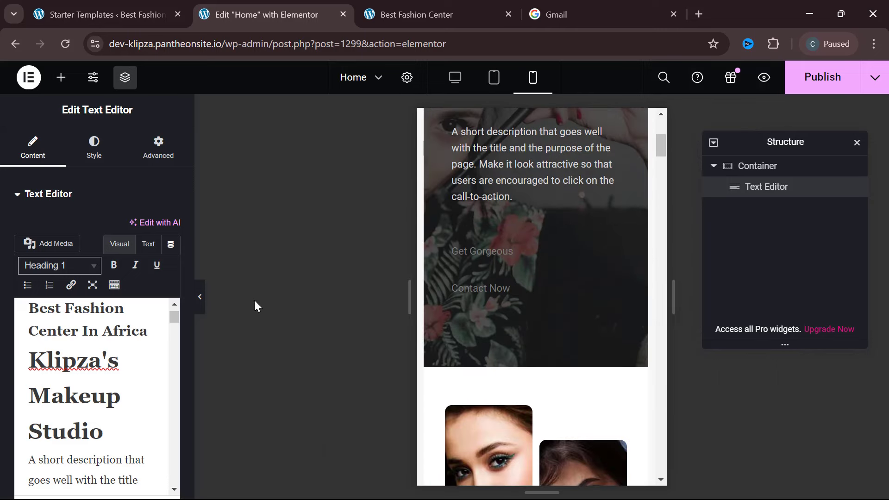
pyautogui.click(202, 307)
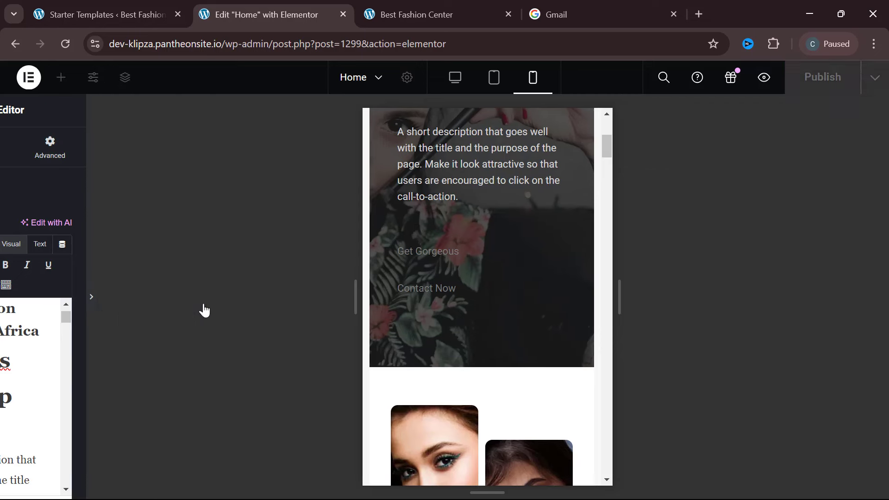
pyautogui.scroll(-15, 415, 305)
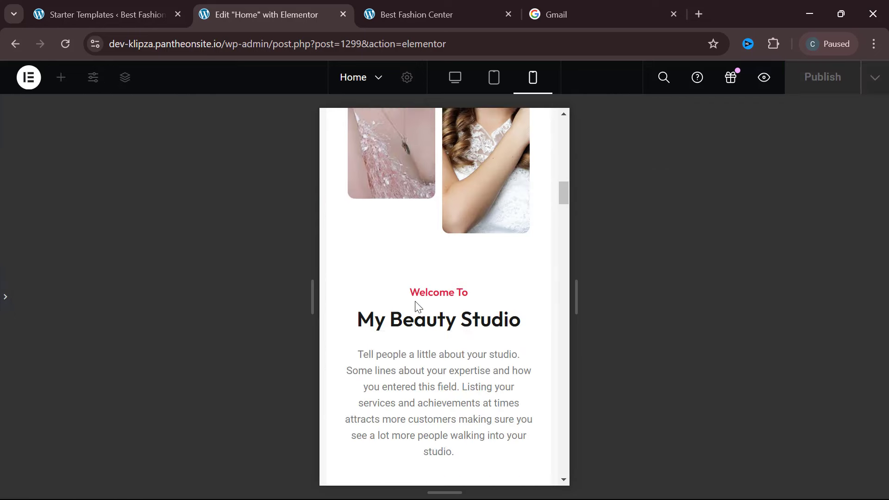
pyautogui.scroll(-15, 418, 306)
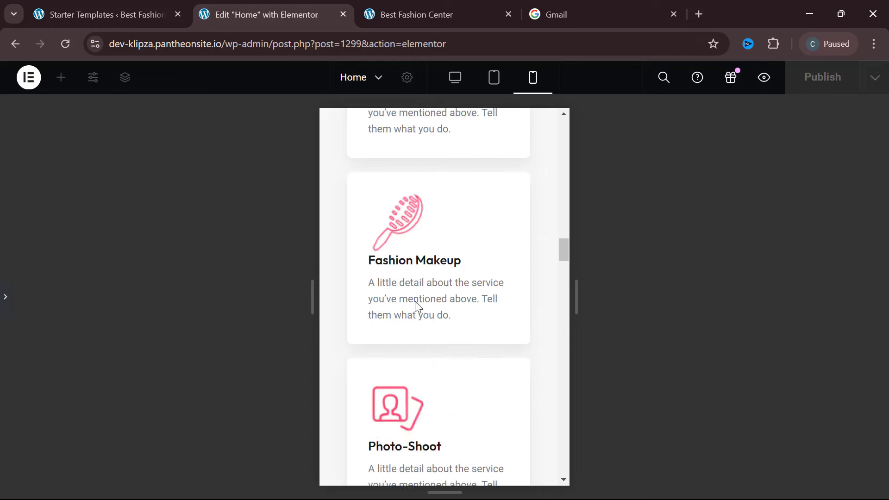
# Check the mobile layout from the service cards to the hair color price list with the editing panel restored, and publish the Home page.
pyautogui.scroll(-10, 418, 307)
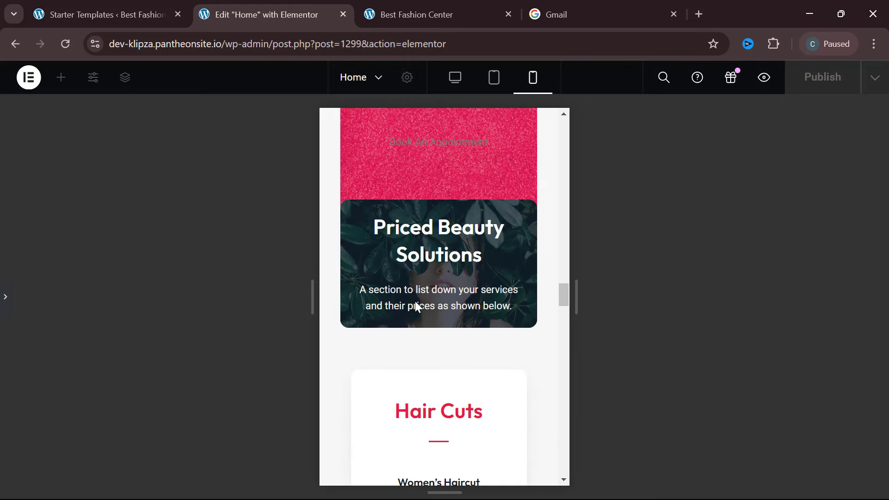
pyautogui.click(4, 299)
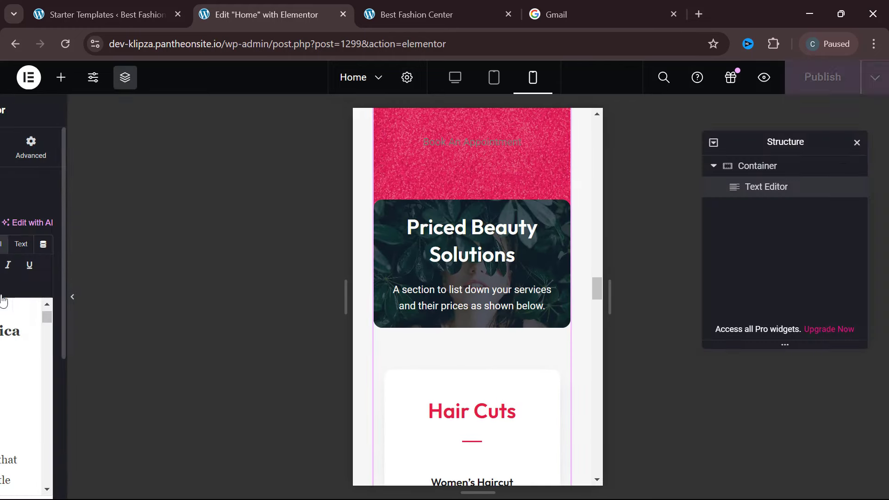
pyautogui.scroll(10, 479, 298)
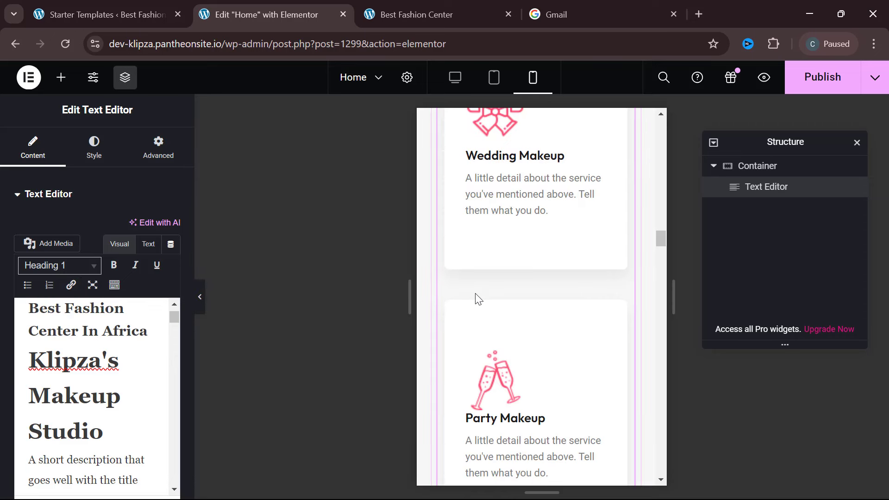
pyautogui.scroll(3, 479, 300)
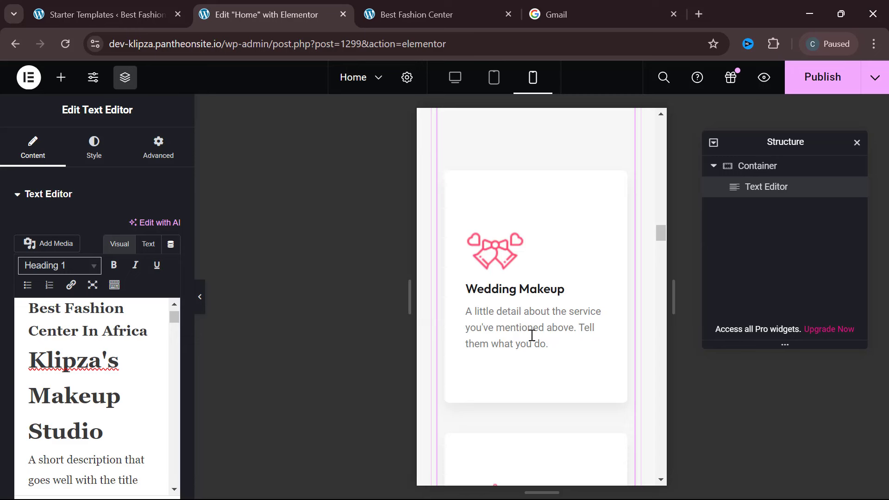
pyautogui.scroll(-6, 554, 342)
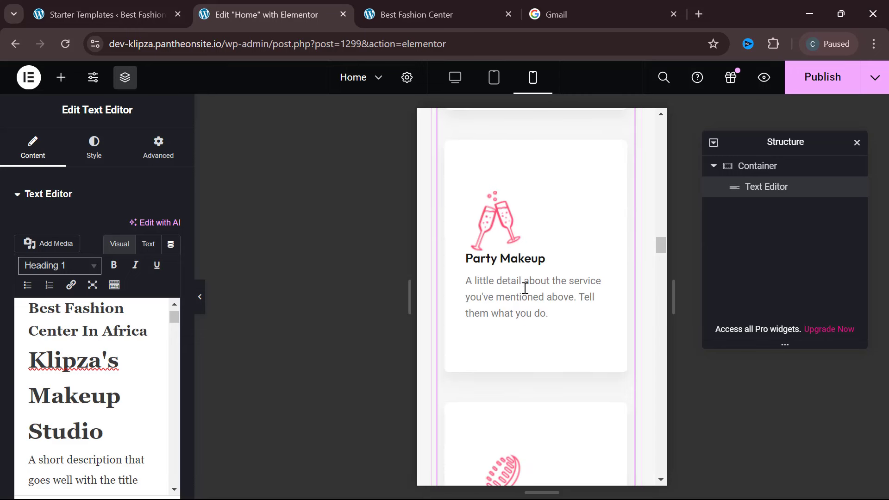
pyautogui.scroll(-13, 525, 288)
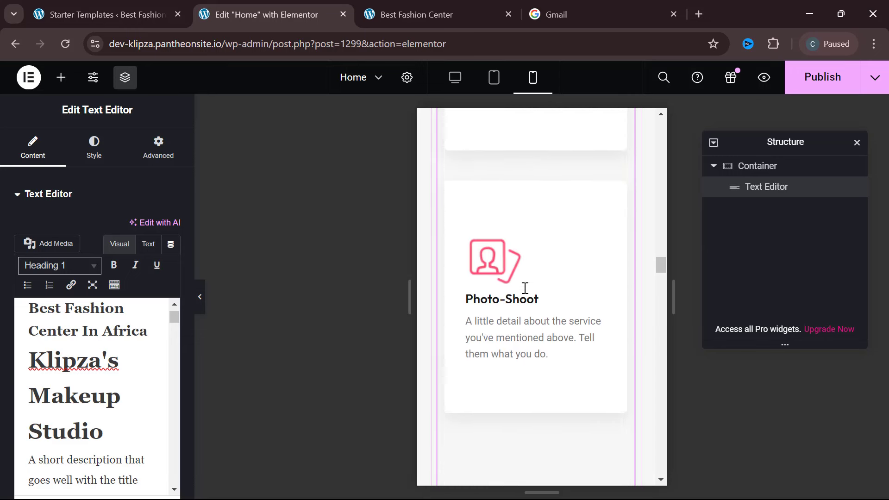
pyautogui.scroll(-14, 525, 288)
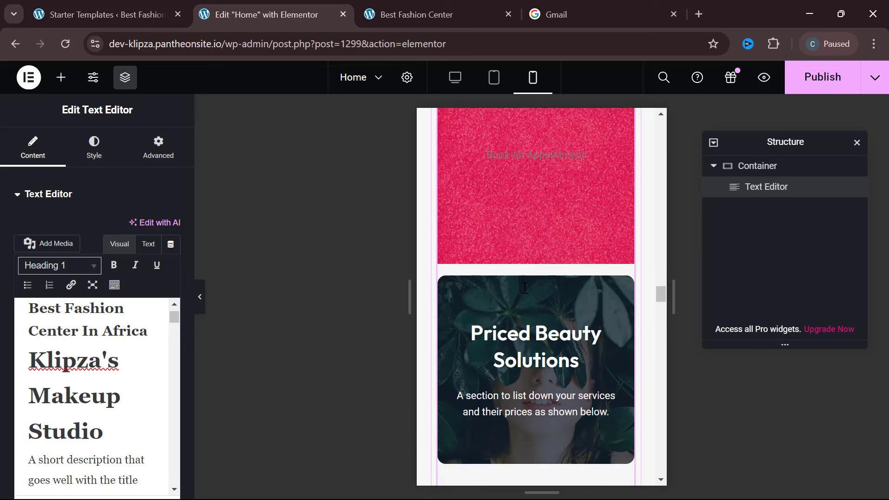
pyautogui.scroll(-15, 525, 288)
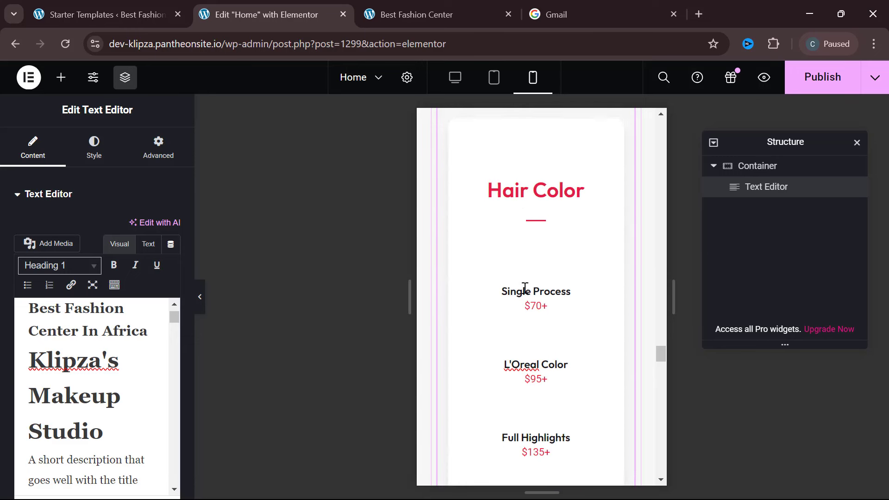
pyautogui.click(832, 75)
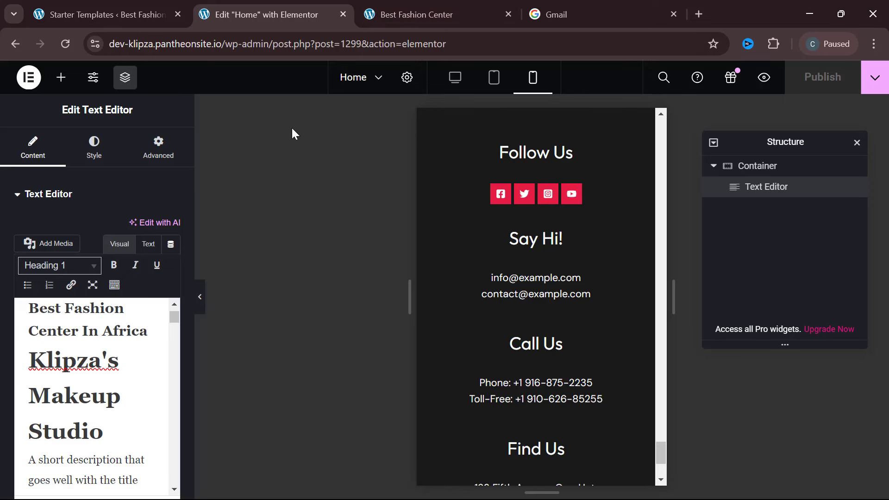
# Open the live site in the theme Customizer and load the WordPress dashboard from the Starter Templates completion page.
pyautogui.click(389, 9)
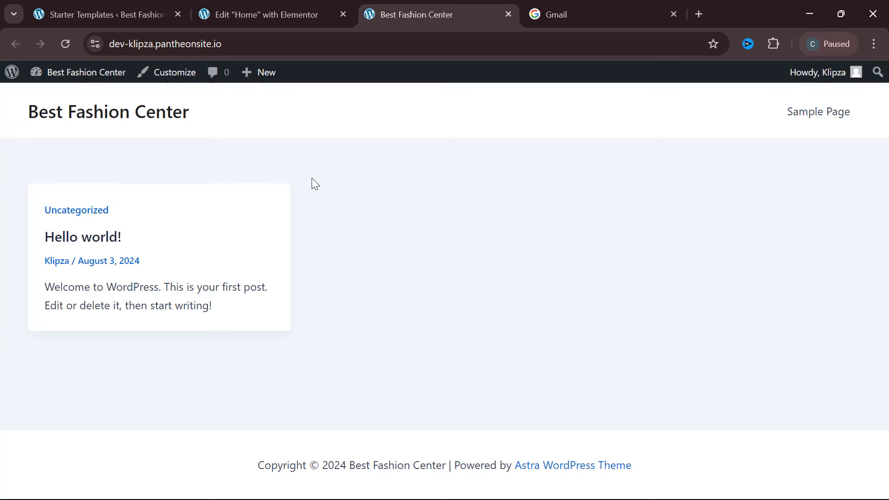
pyautogui.click(180, 86)
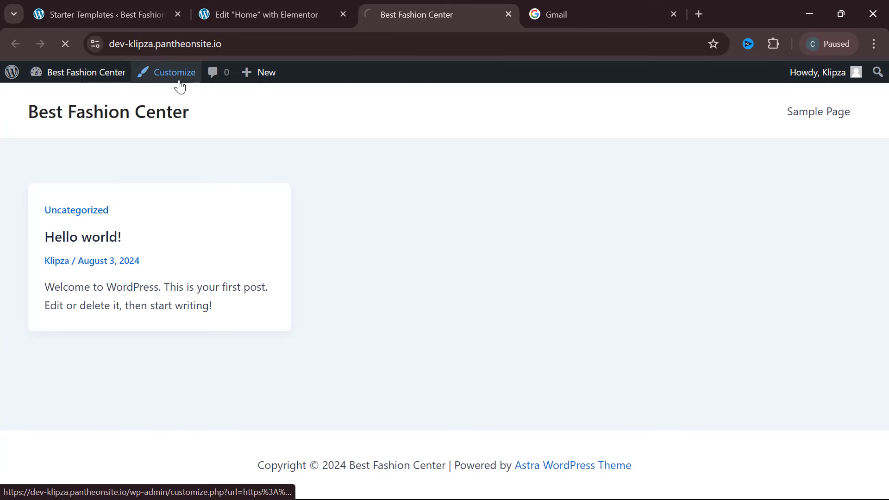
pyautogui.click(101, 13)
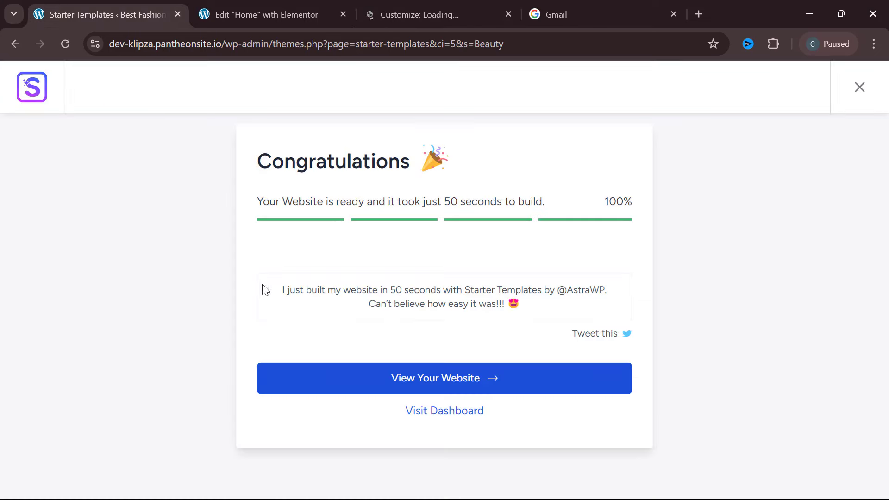
pyautogui.click(426, 417)
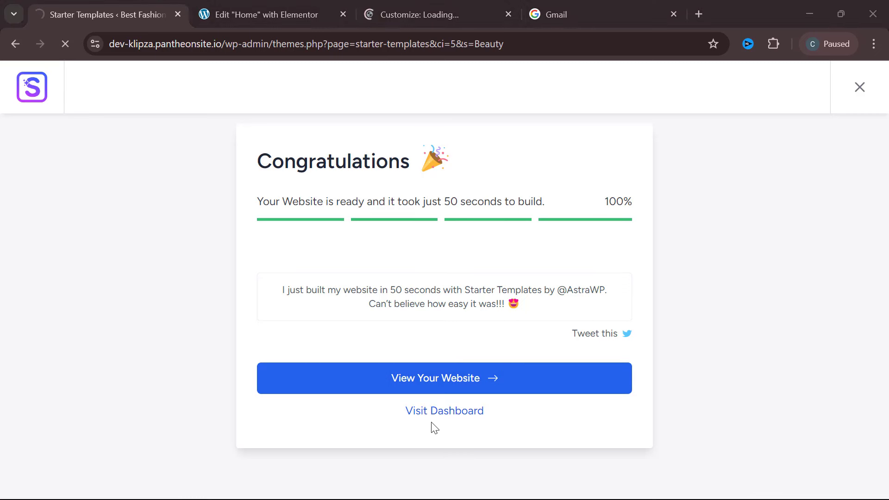
pyautogui.click(454, 414)
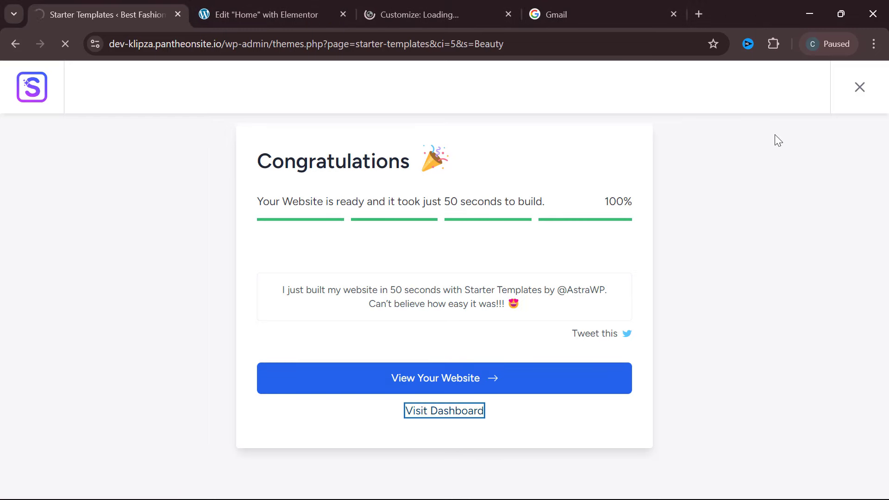
pyautogui.hotkey('ctrl', '3')
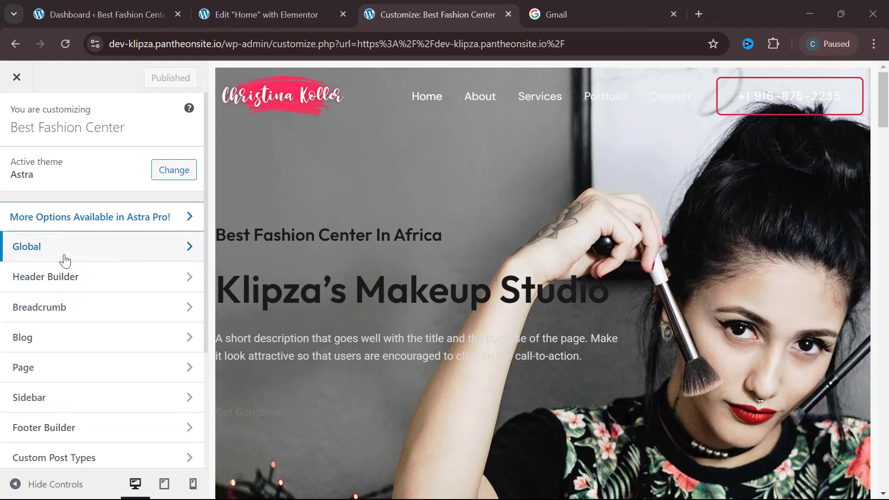
# Go through the Header Builder's Site Title & Logo settings and open the Site Icon setting.
pyautogui.click(85, 281)
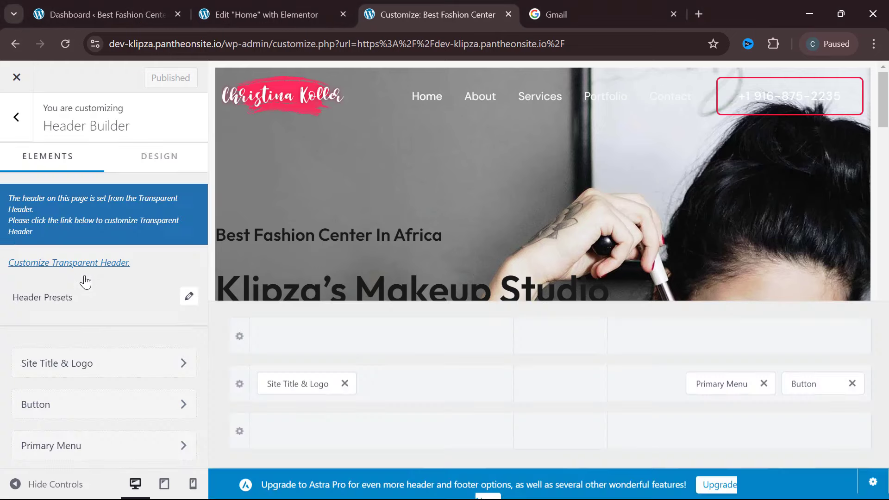
pyautogui.scroll(-1, 85, 310)
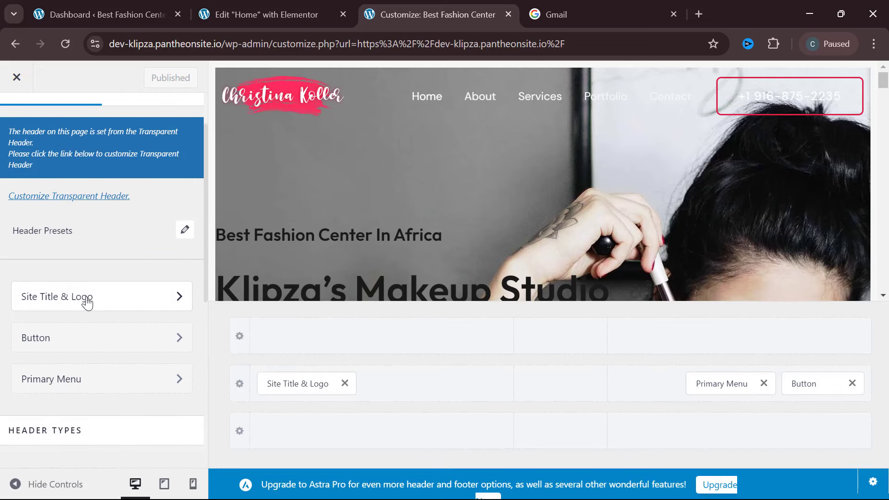
pyautogui.click(87, 298)
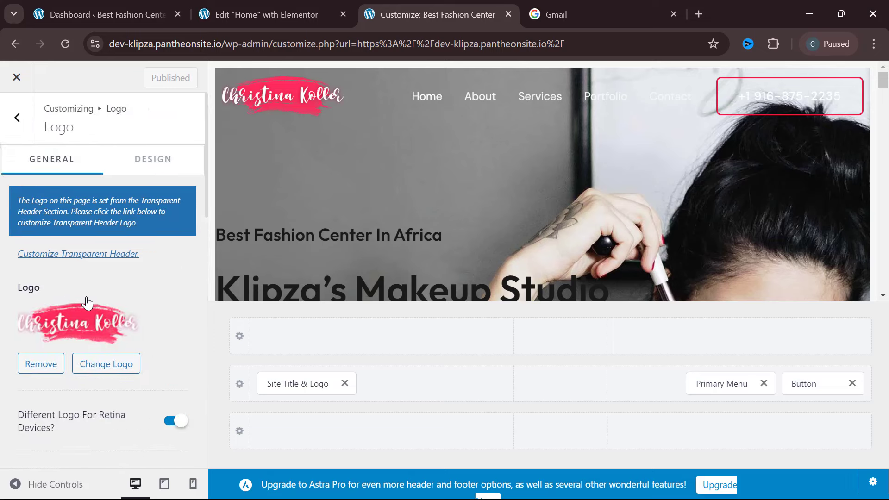
pyautogui.scroll(-3, 78, 303)
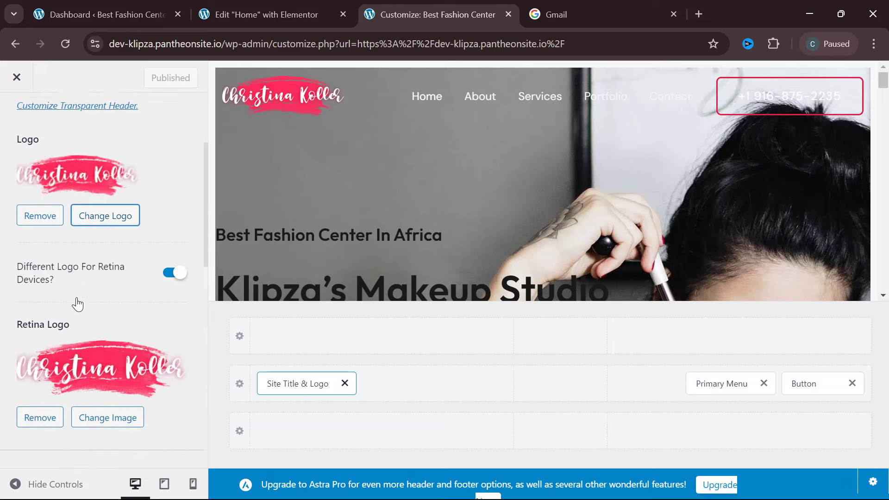
pyautogui.scroll(-3, 94, 209)
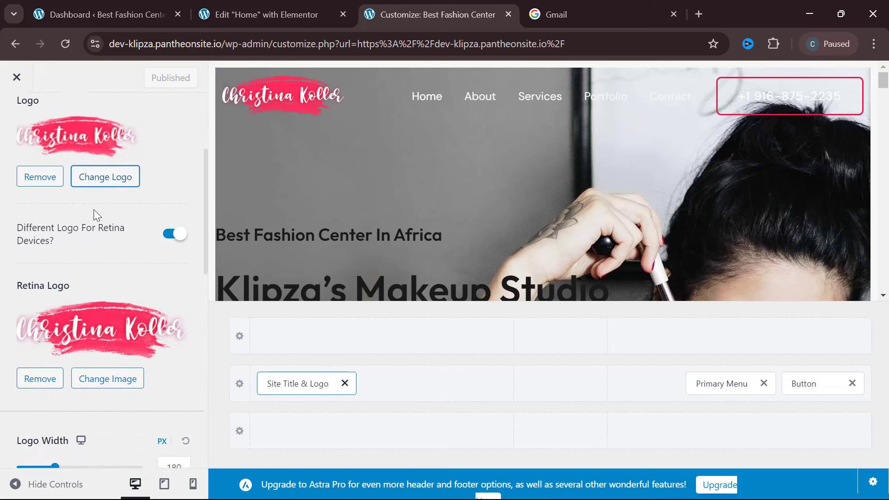
pyautogui.scroll(-4, 94, 210)
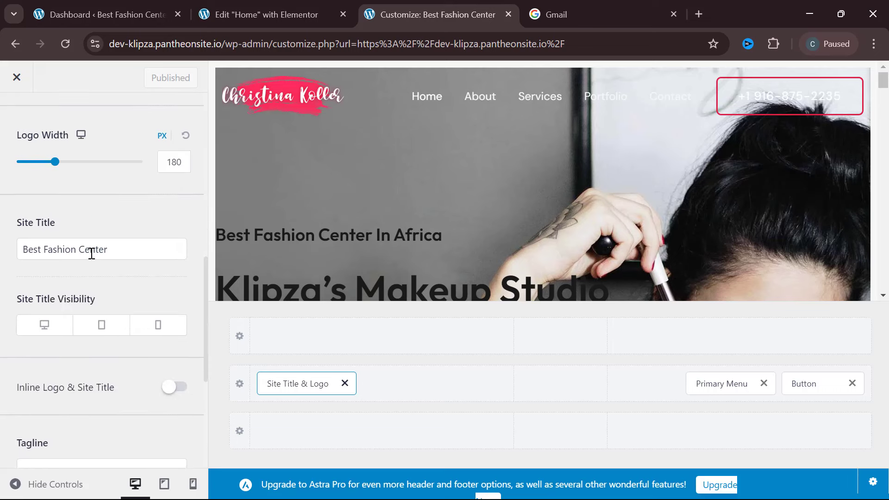
pyautogui.scroll(-5, 92, 253)
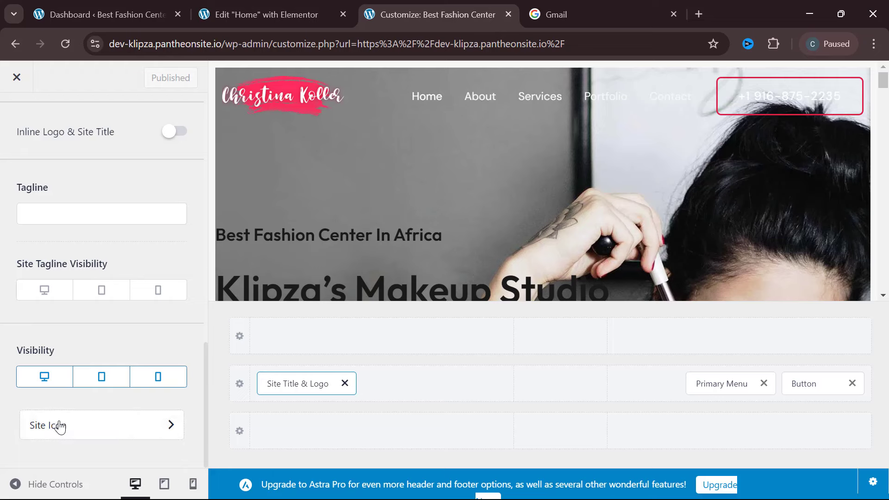
pyautogui.click(60, 424)
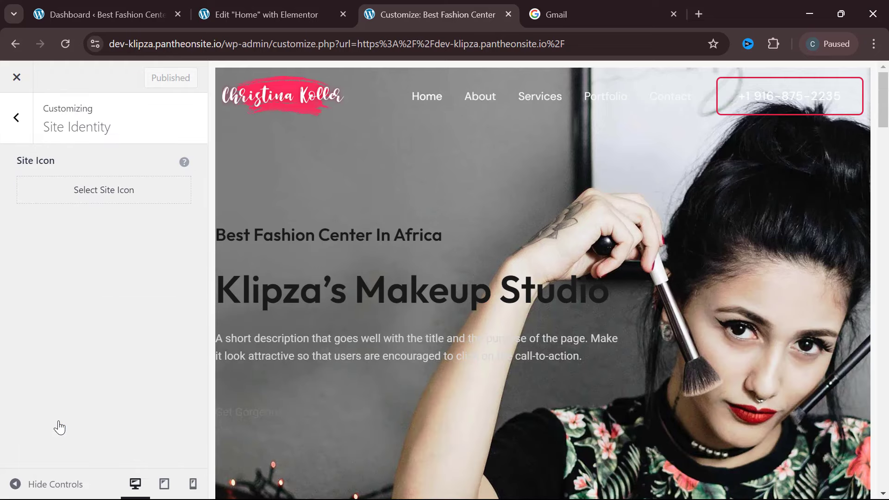
# Upload Random_market_place__17_-removebg-preview.png from the Downloads folder as the image for the site icon.
pyautogui.click(119, 198)
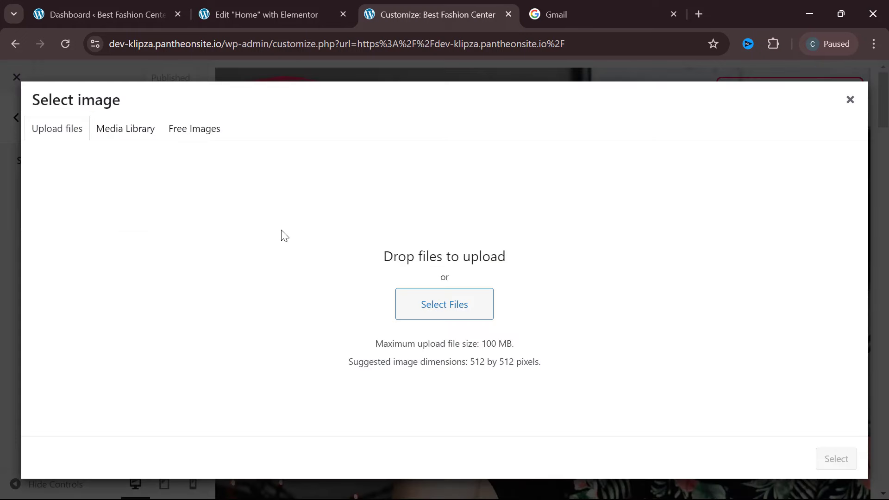
pyautogui.click(456, 311)
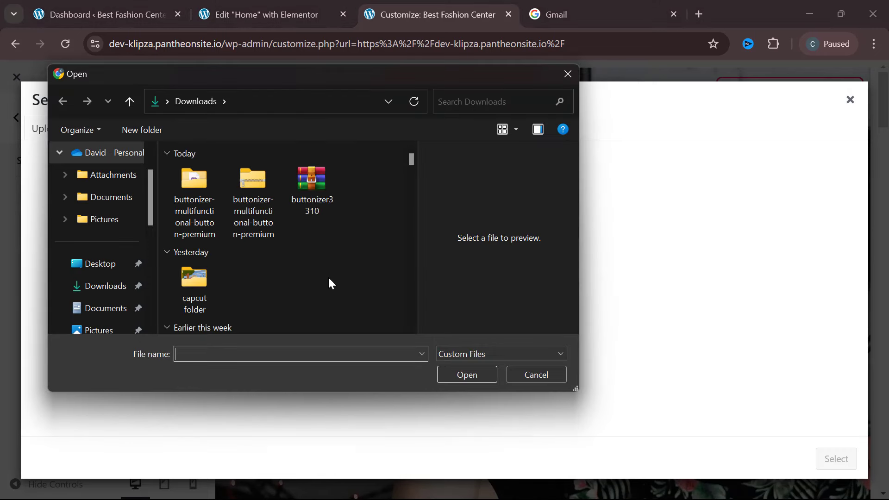
pyautogui.scroll(-3, 298, 279)
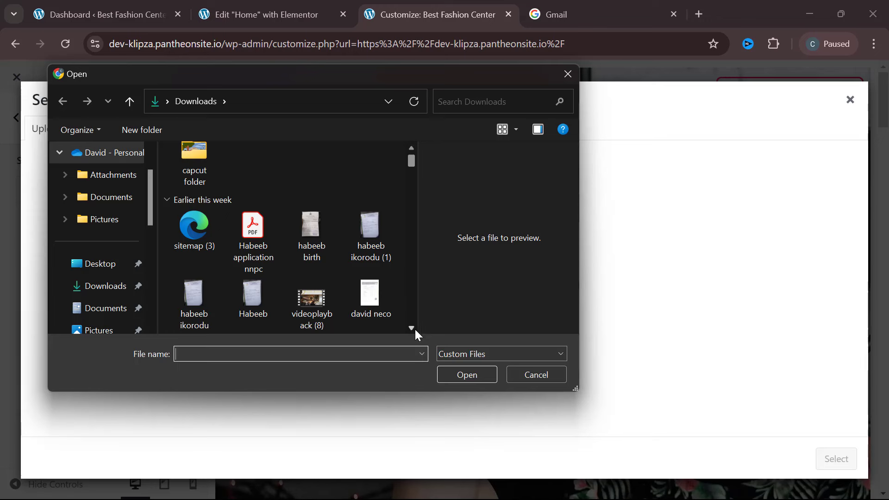
pyautogui.scroll(-5, 415, 327)
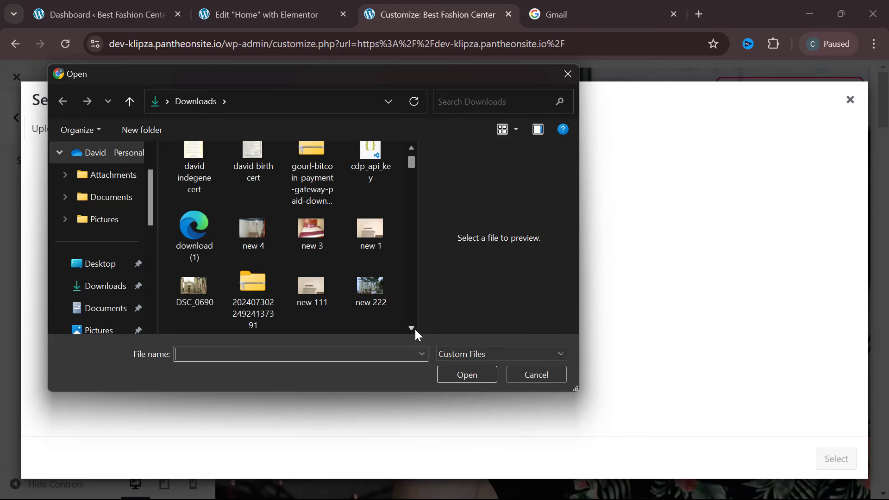
pyautogui.scroll(-4, 415, 328)
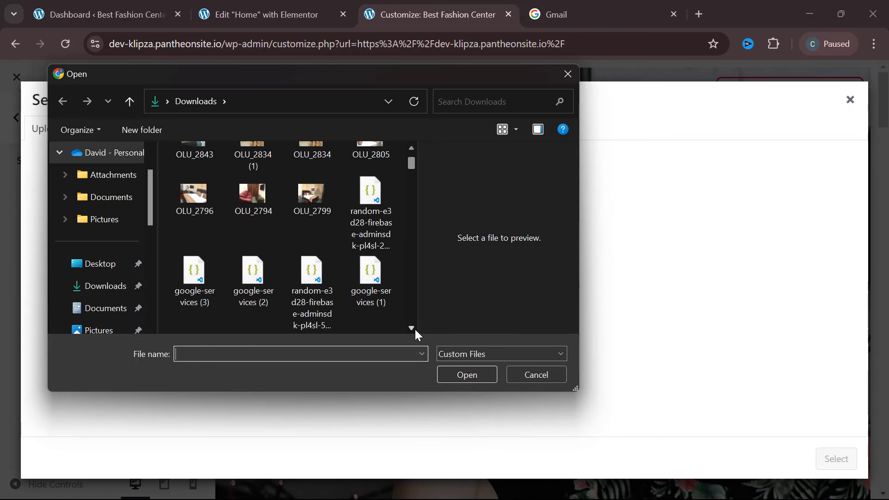
pyautogui.scroll(-5, 415, 328)
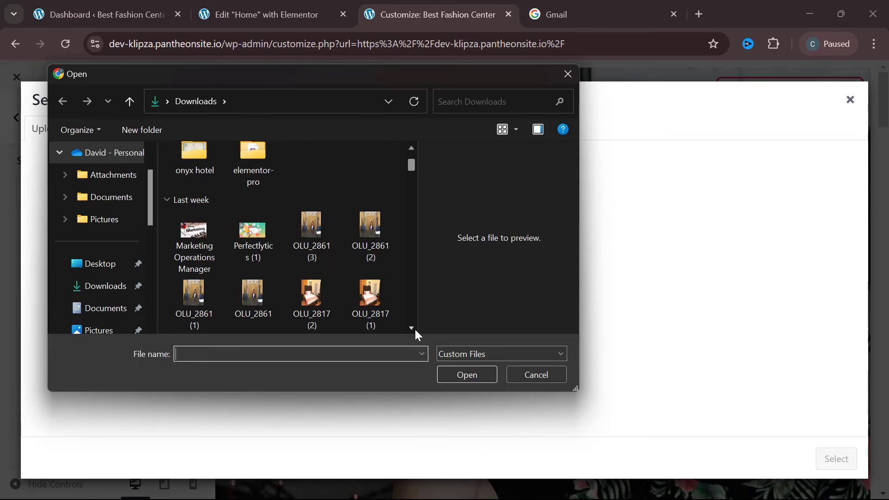
pyautogui.scroll(-4, 415, 328)
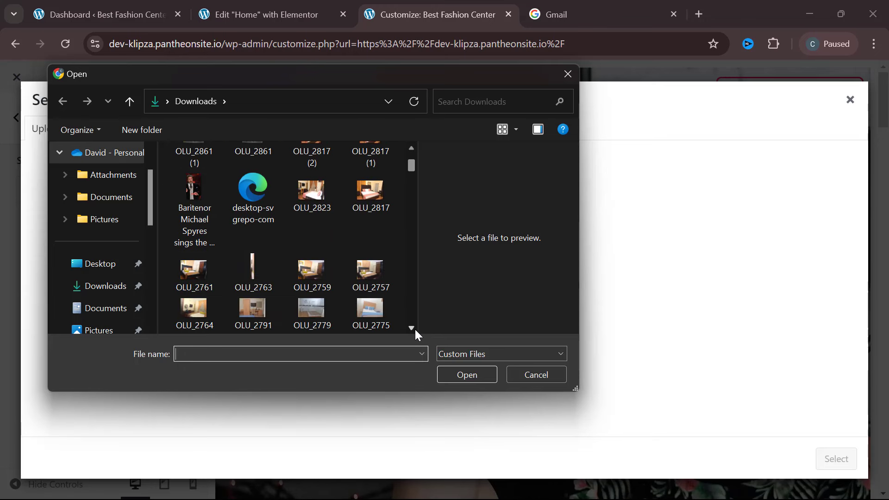
pyautogui.scroll(-5, 415, 328)
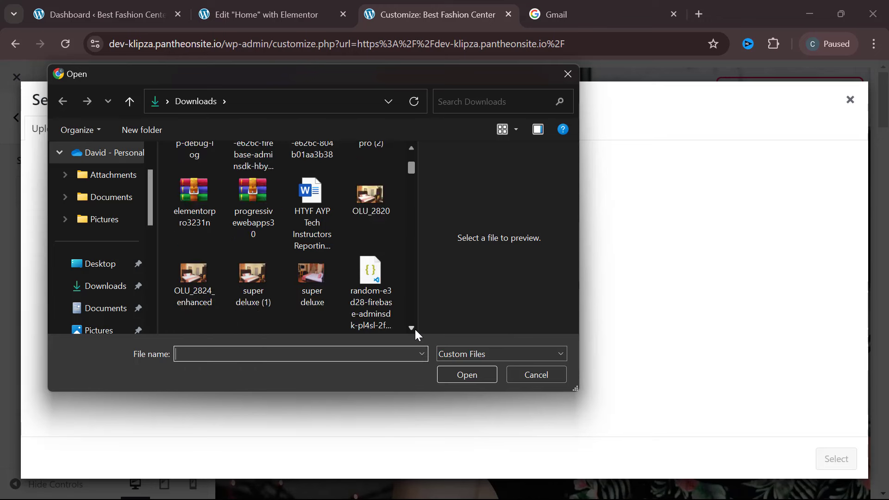
pyautogui.scroll(-4, 415, 328)
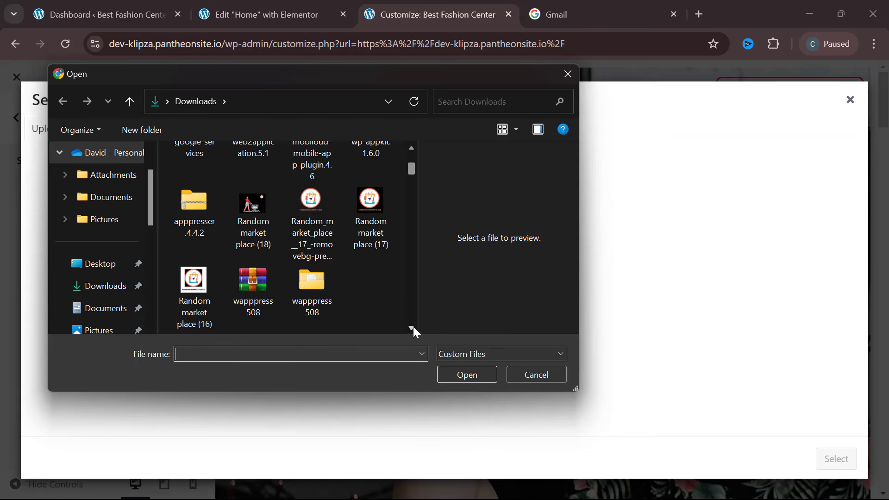
pyautogui.click(306, 210)
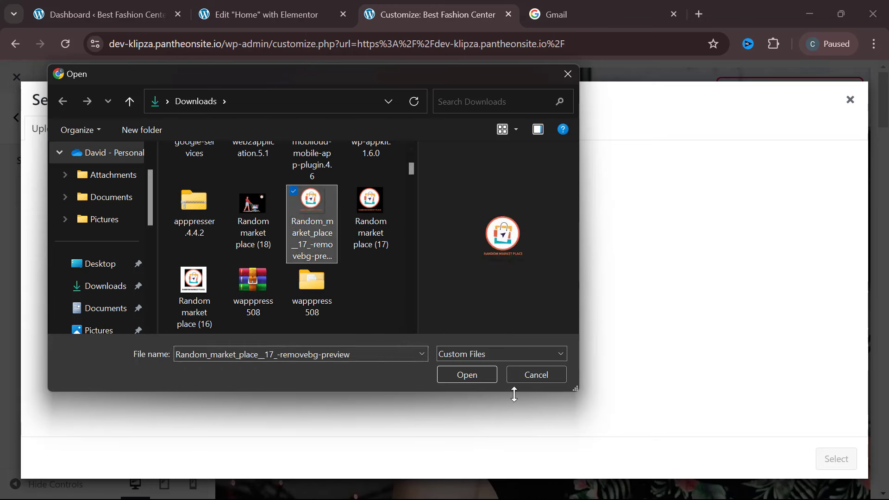
pyautogui.click(482, 377)
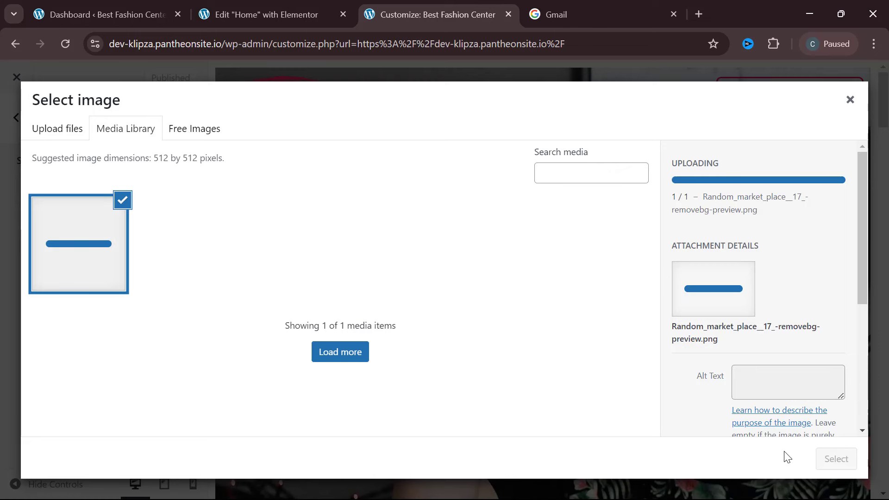
# Set the uploaded image as the site icon without cropping it, and publish the Customizer changes.
pyautogui.click(823, 458)
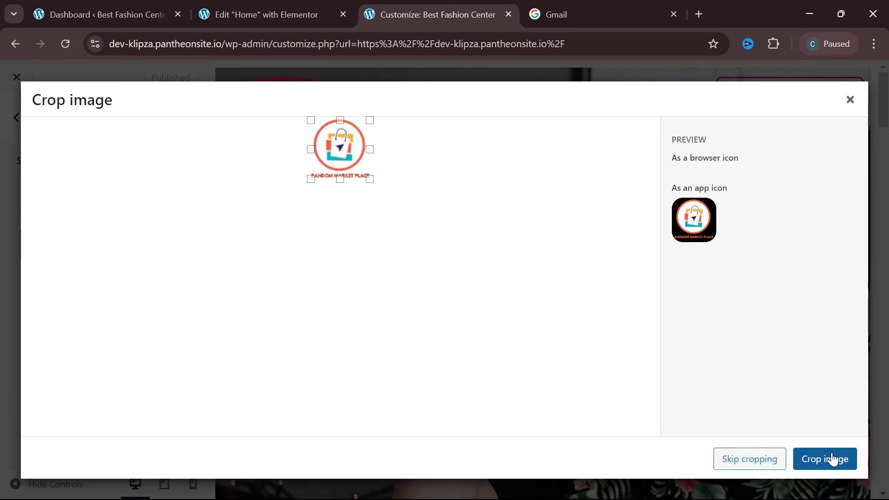
pyautogui.click(763, 460)
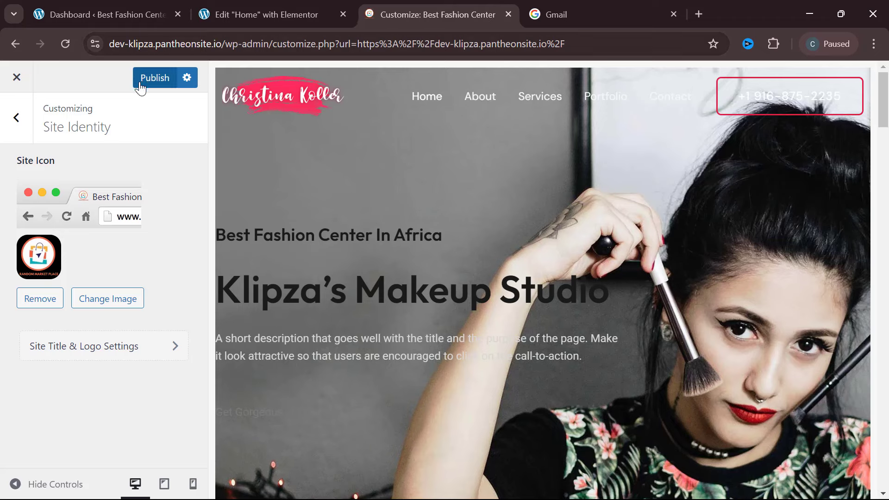
pyautogui.click(154, 78)
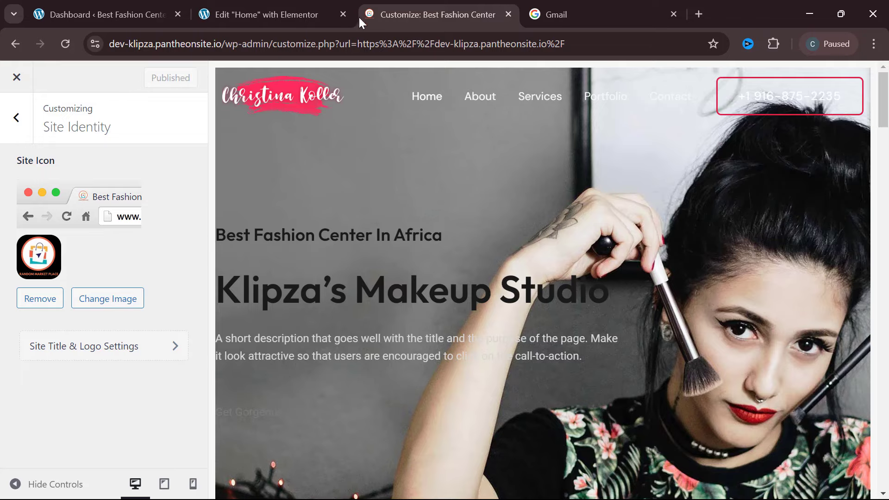
# Reload the WordPress dashboard and review the live homepage from the hero down to the footer and back up to the services section.
pyautogui.click(284, 18)
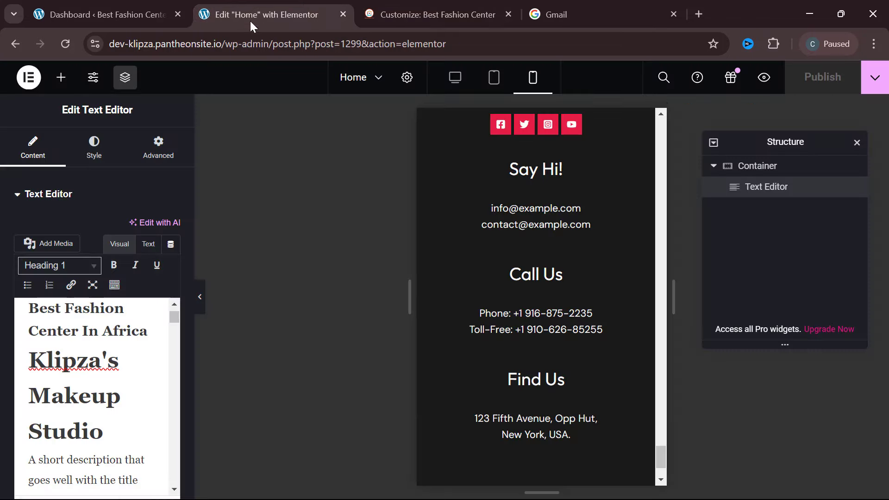
pyautogui.click(78, 9)
pyautogui.click(63, 44)
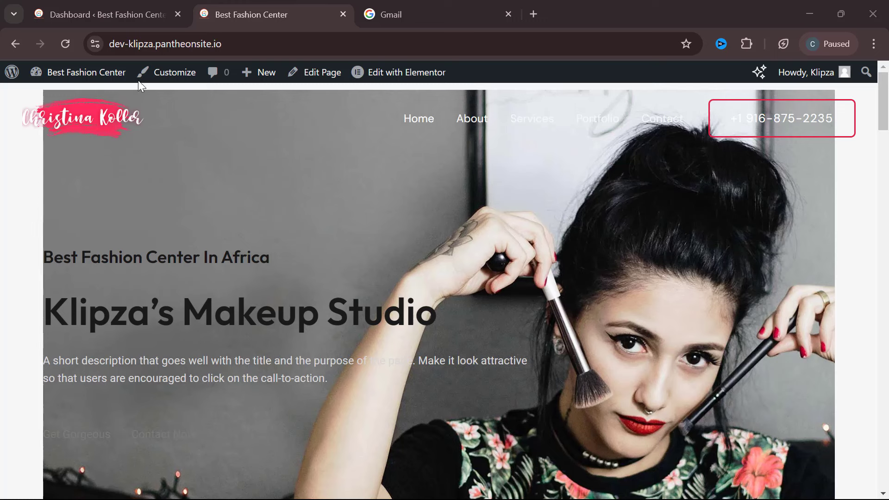
pyautogui.scroll(-20, 195, 212)
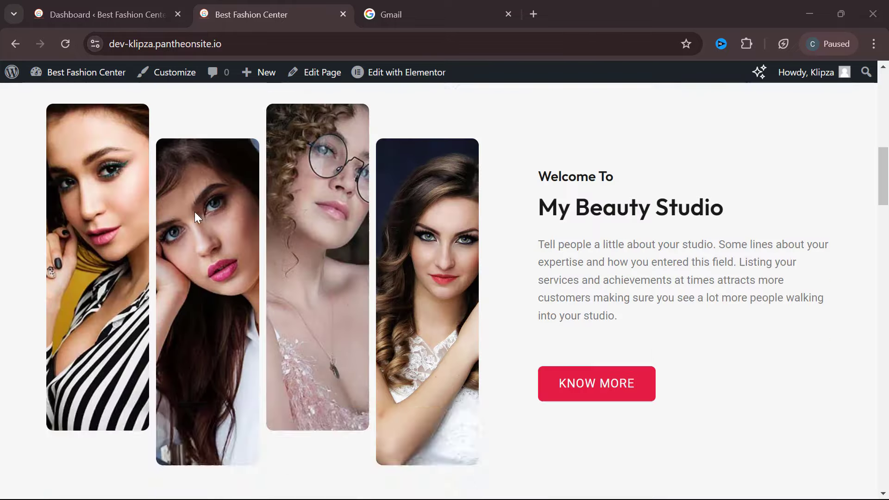
pyautogui.scroll(-20, 194, 212)
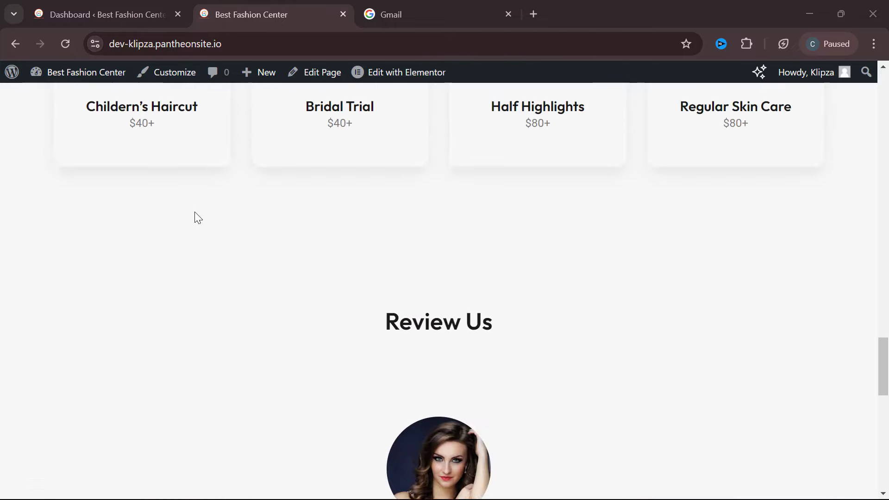
pyautogui.scroll(-10, 195, 212)
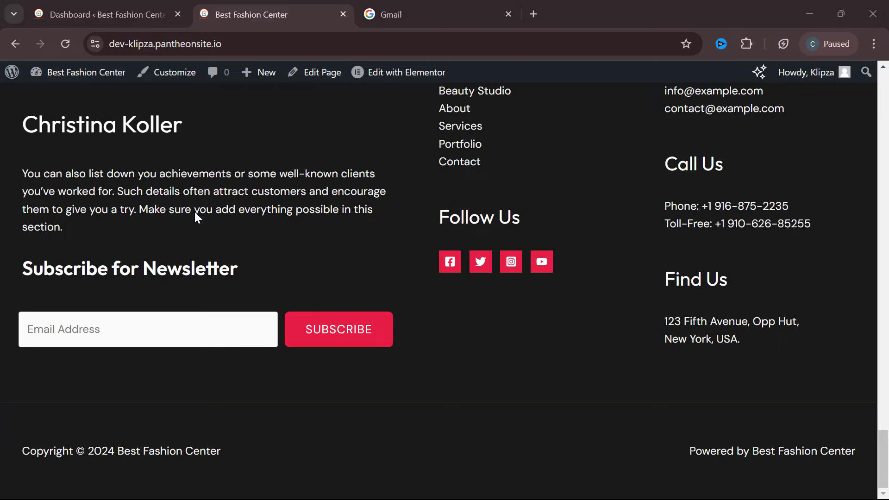
pyautogui.scroll(15, 194, 212)
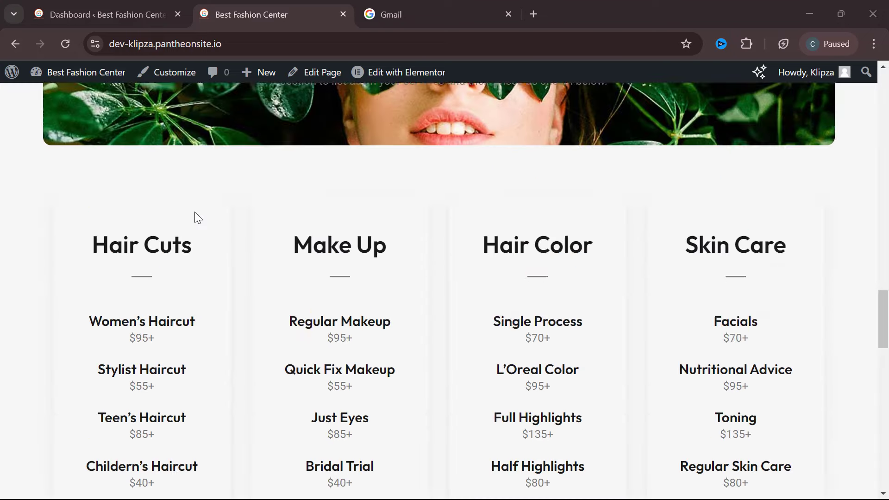
pyautogui.scroll(10, 195, 212)
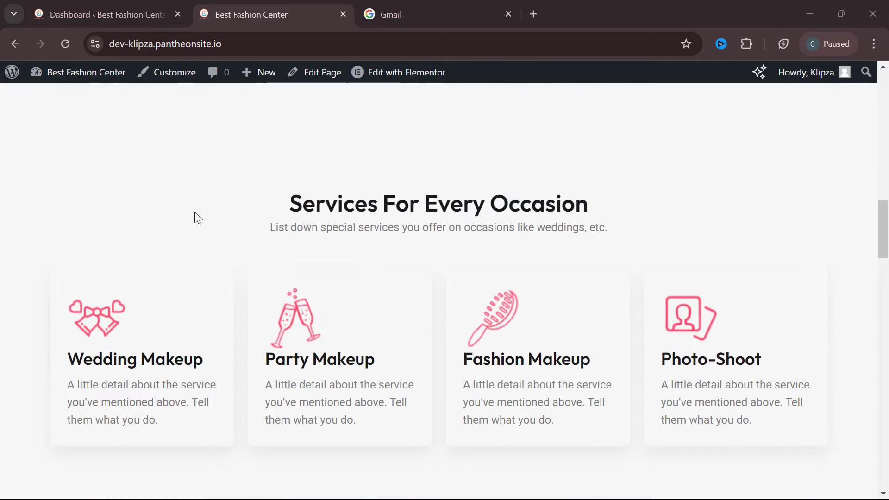
pyautogui.scroll(3, 195, 214)
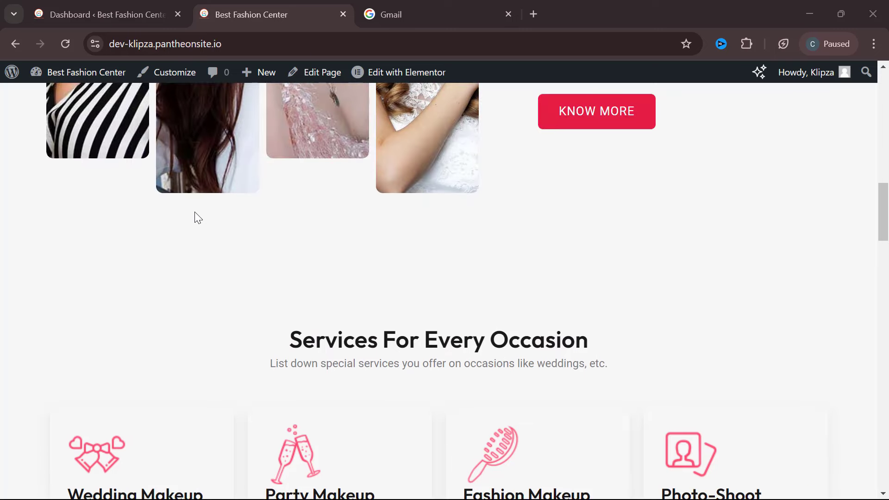